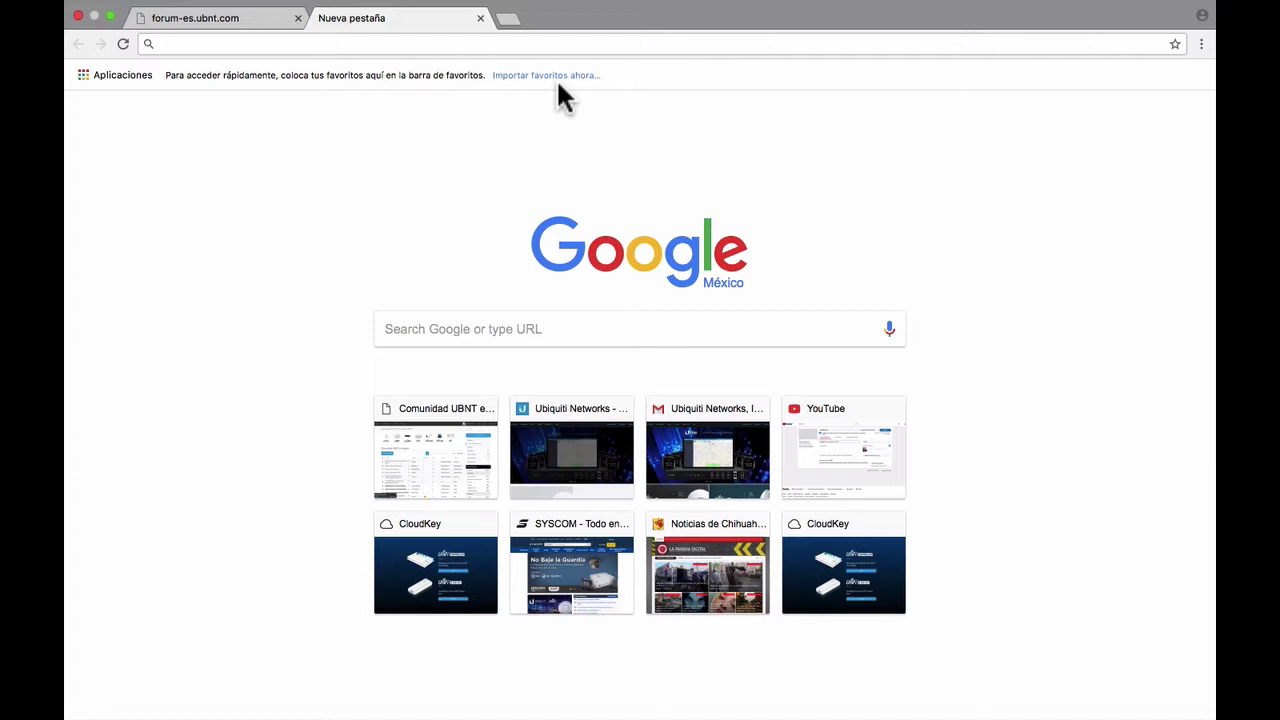
- Load the address 192.168.1.8 in Chrome's address bar
click(554, 42)
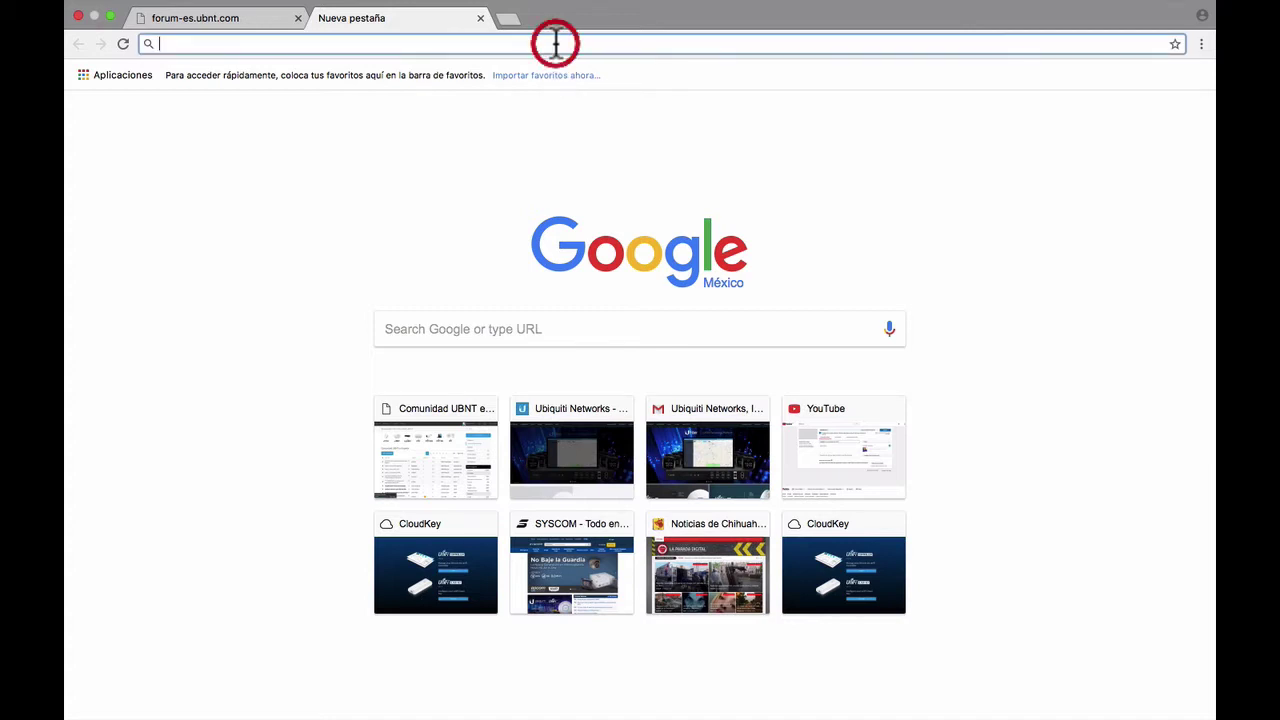
text(192.168.1.8)
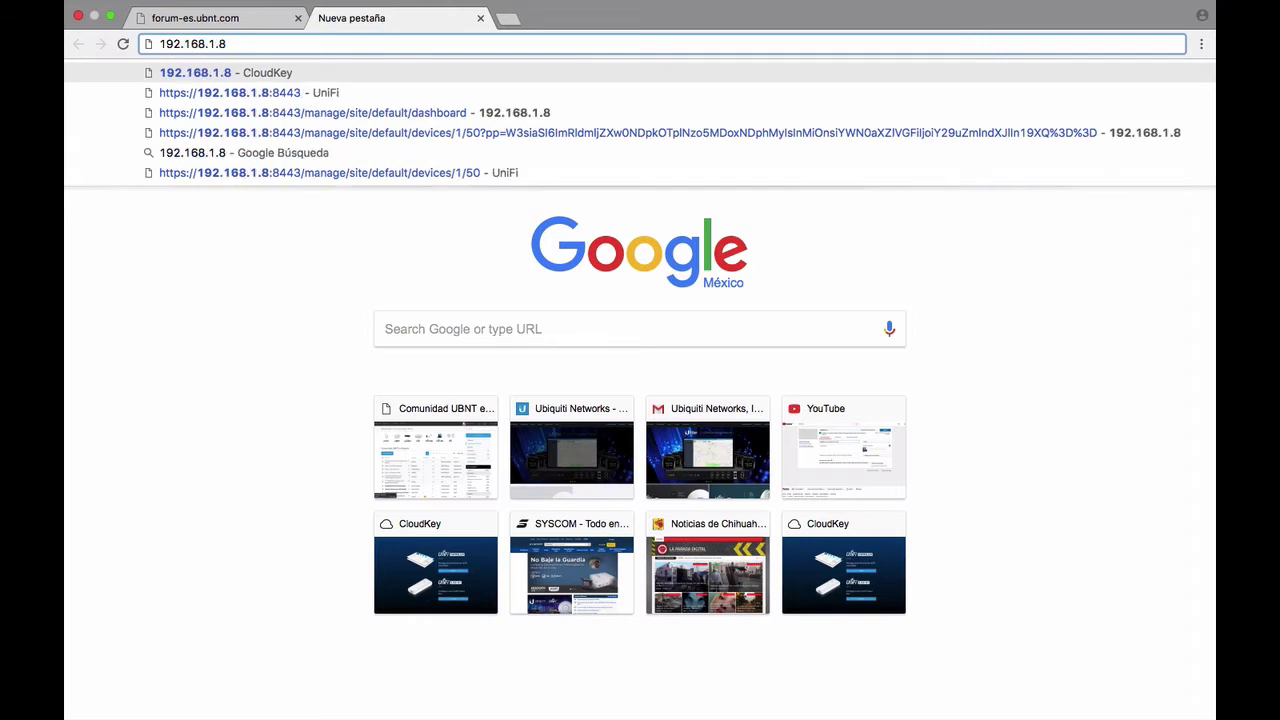
key(Return)
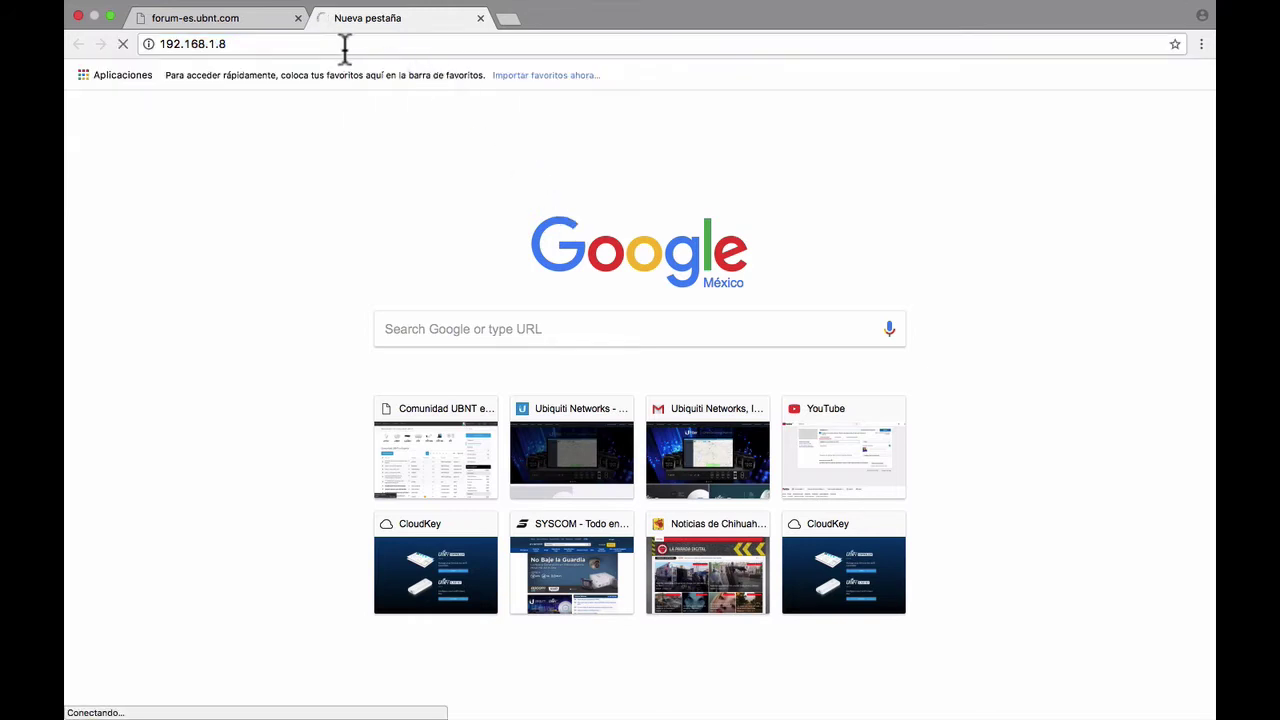
click(343, 46)
click(380, 49)
click(380, 49)
click(380, 49)
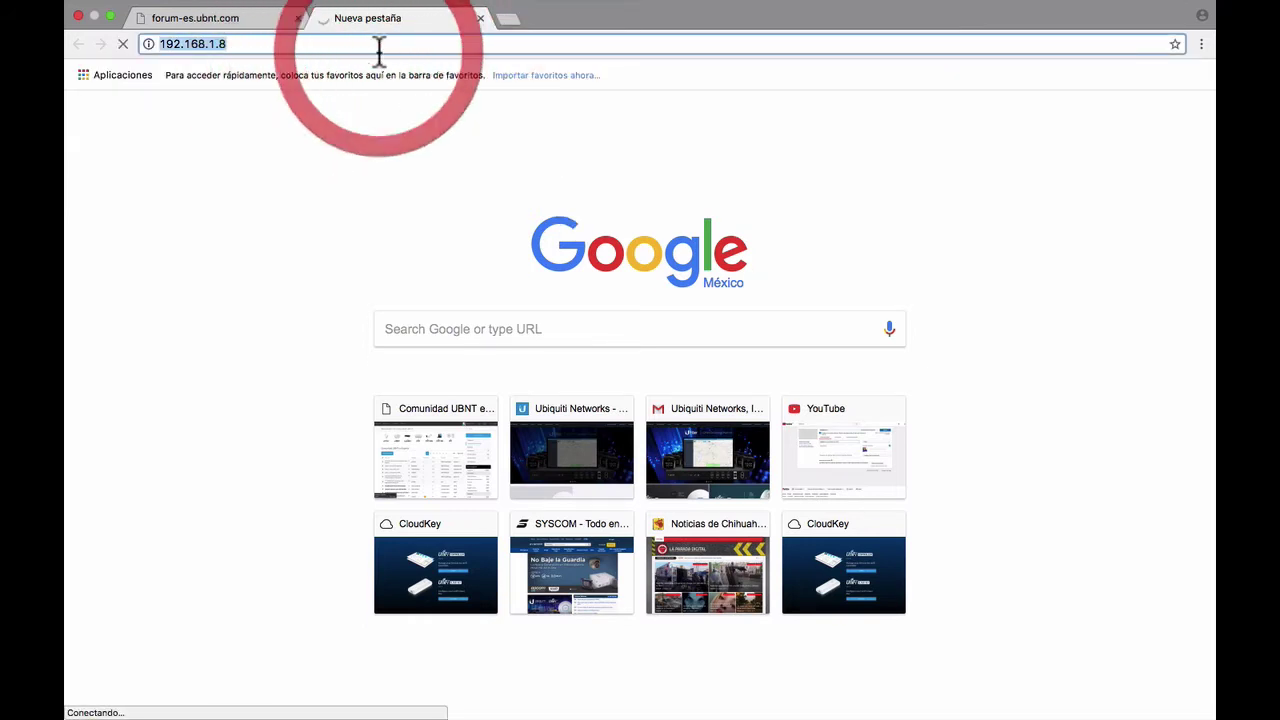
- Correct the address to 192.168.1.1 and proceed past the privacy warning
click(268, 46)
key(BackSpace)
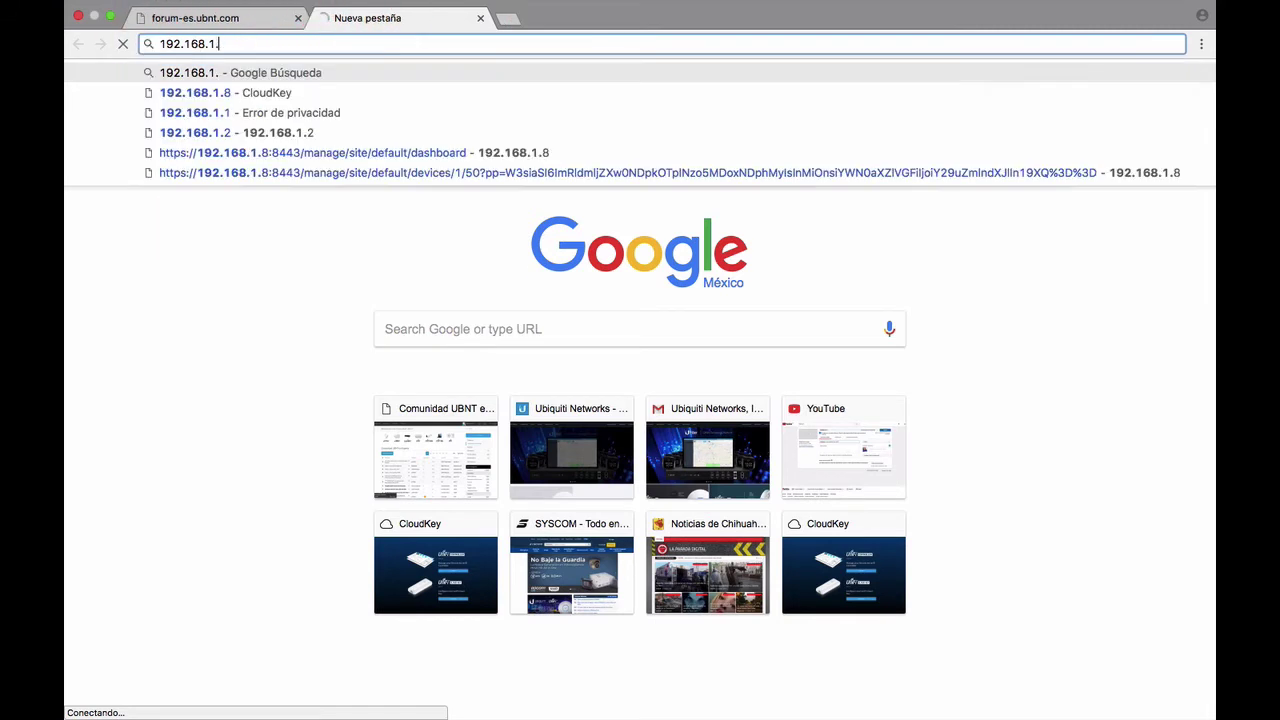
text(1)
key(Return)
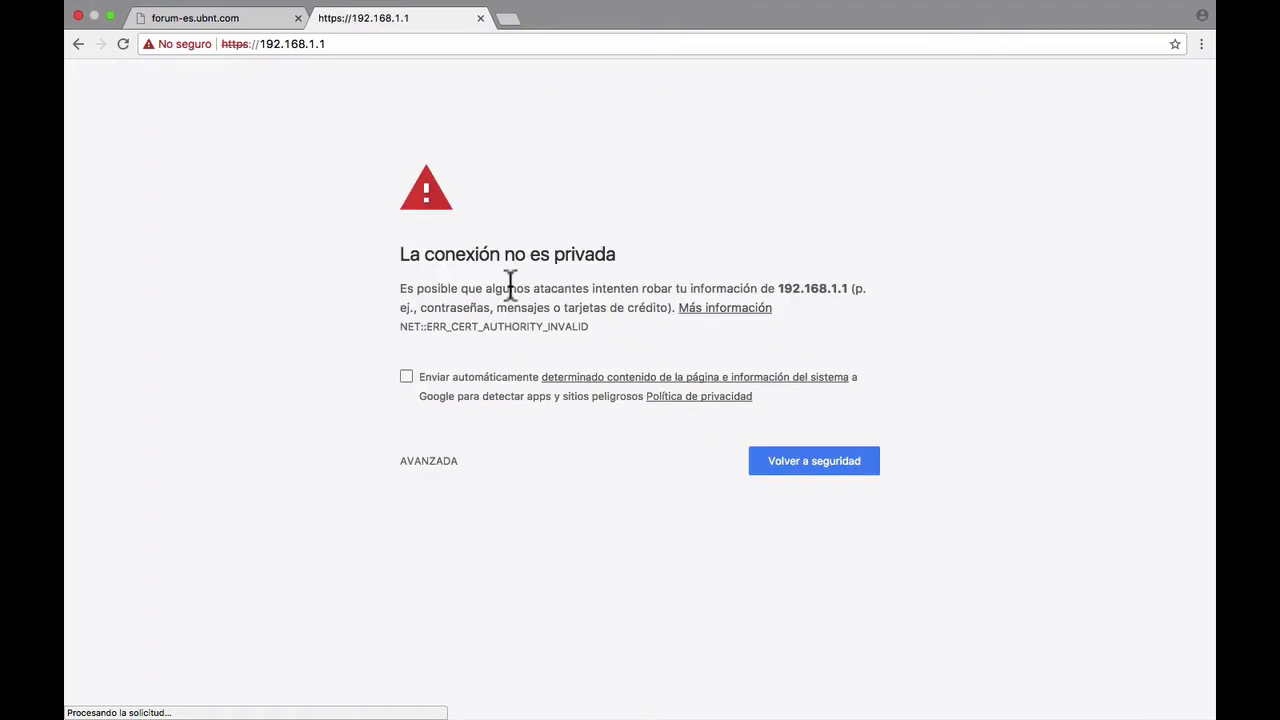
click(440, 461)
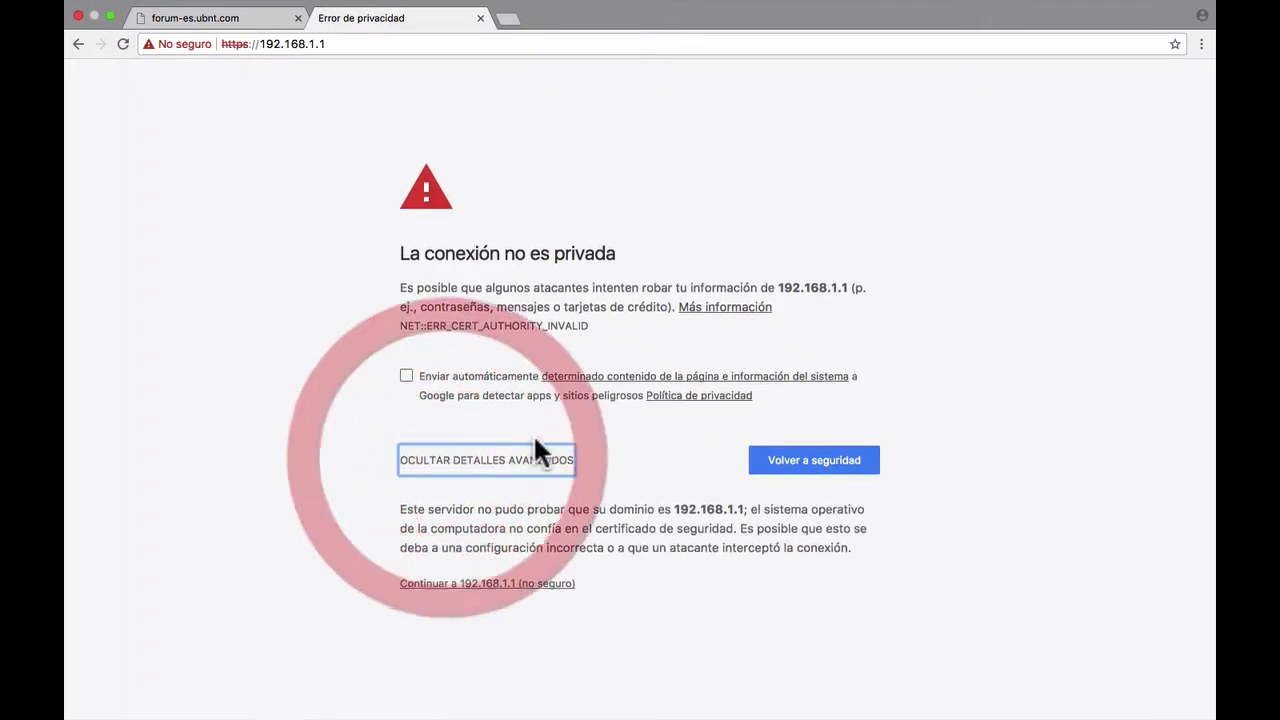
click(541, 589)
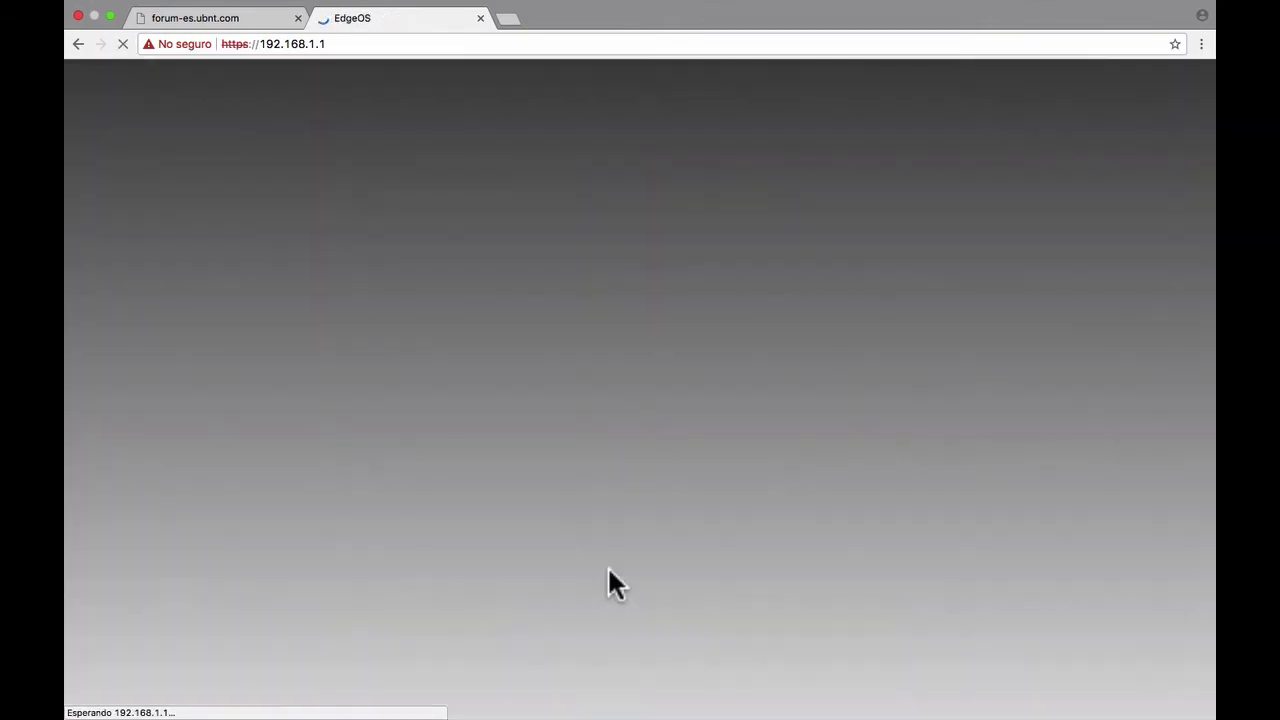
- Log in to the EdgeMAX form with the router's default username and password
text(ubnt)
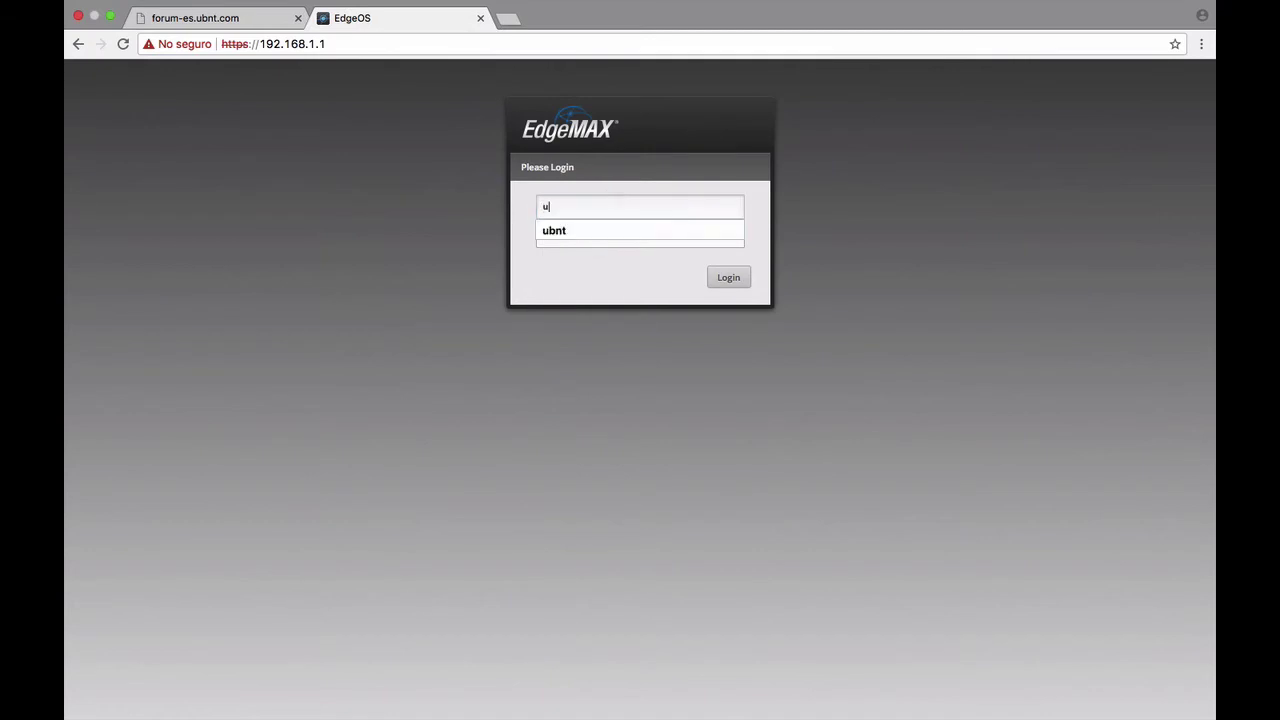
key(Tab)
text(ubnt)
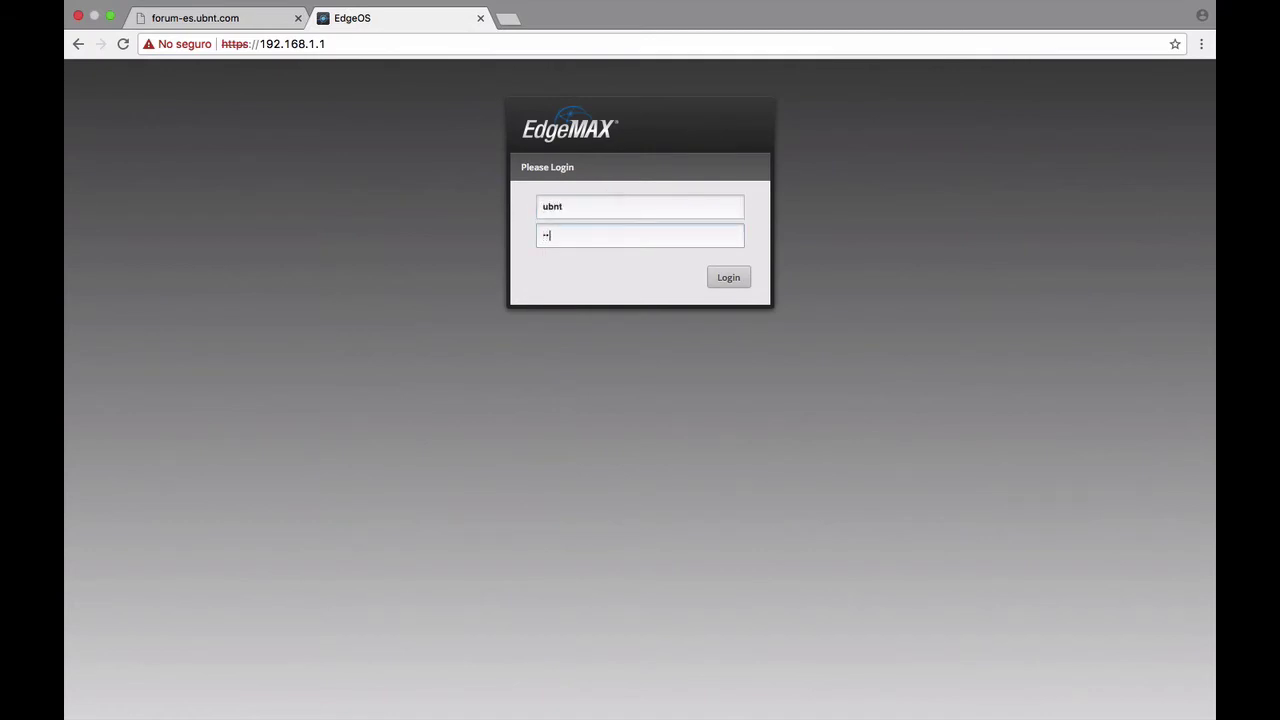
click(728, 280)
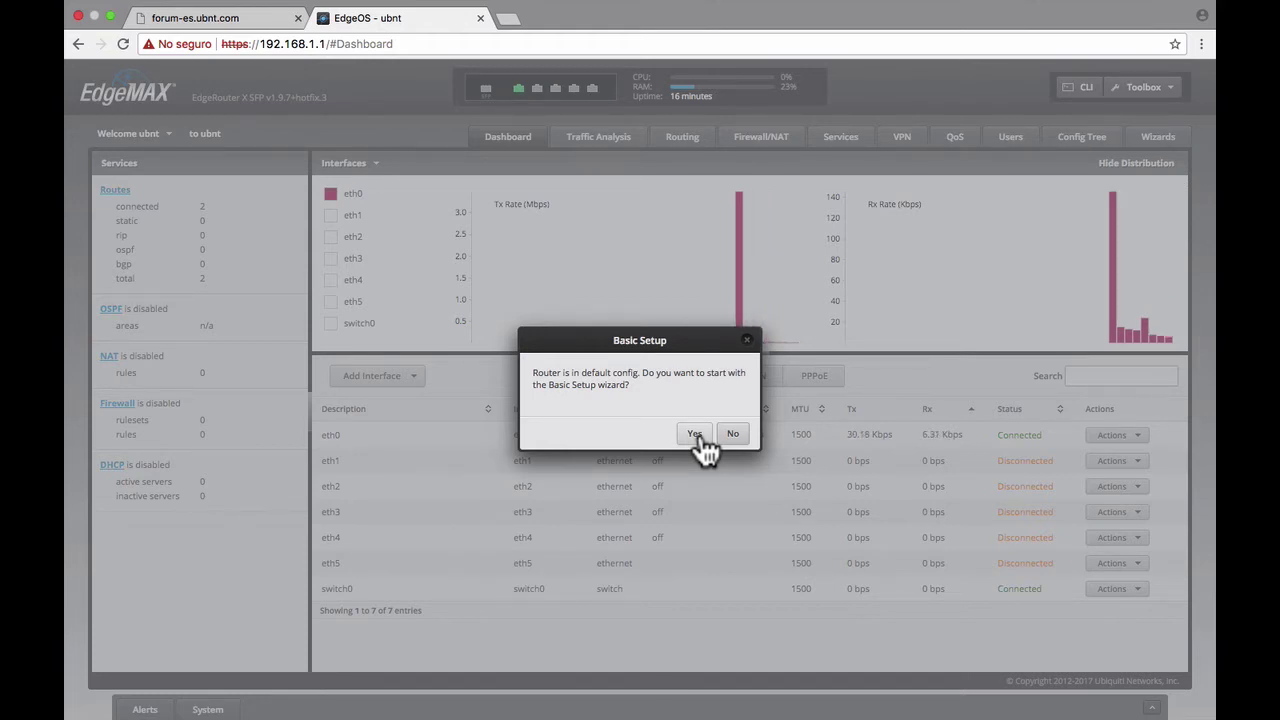
- Start Basic Setup, expand LAN Ports, and select the new admin user option
click(697, 434)
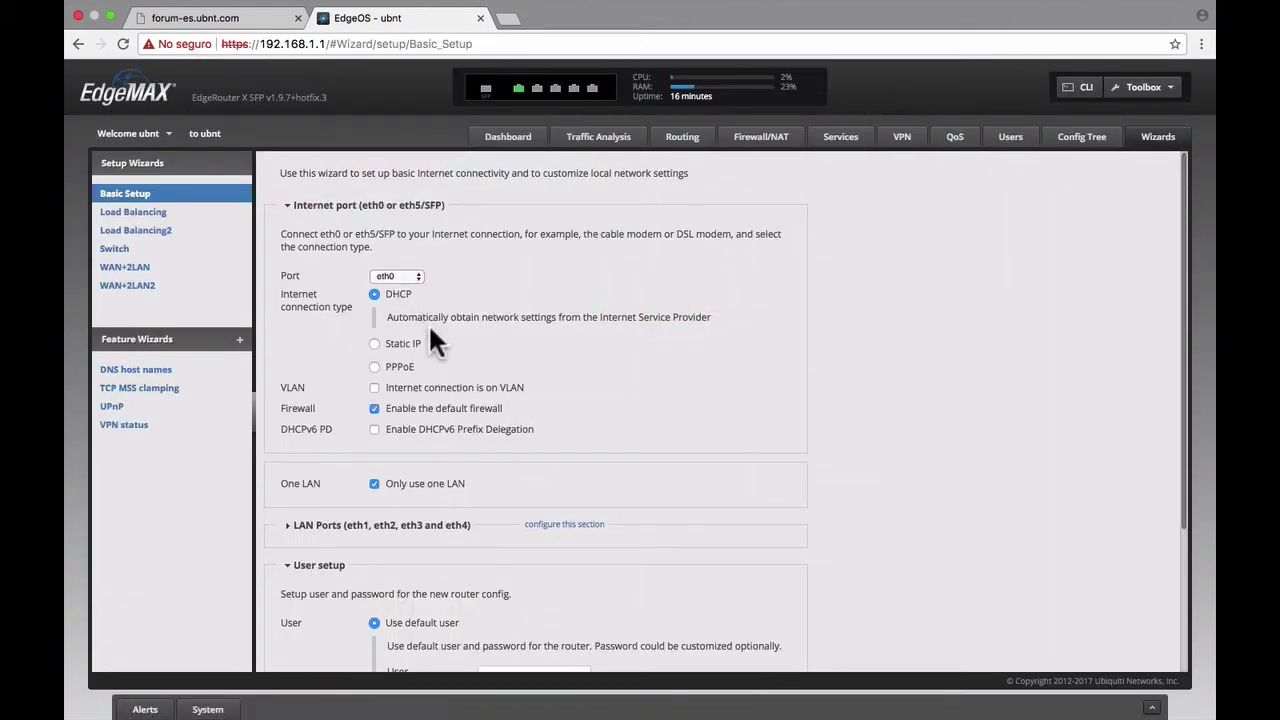
scroll(461, 363, down, 3)
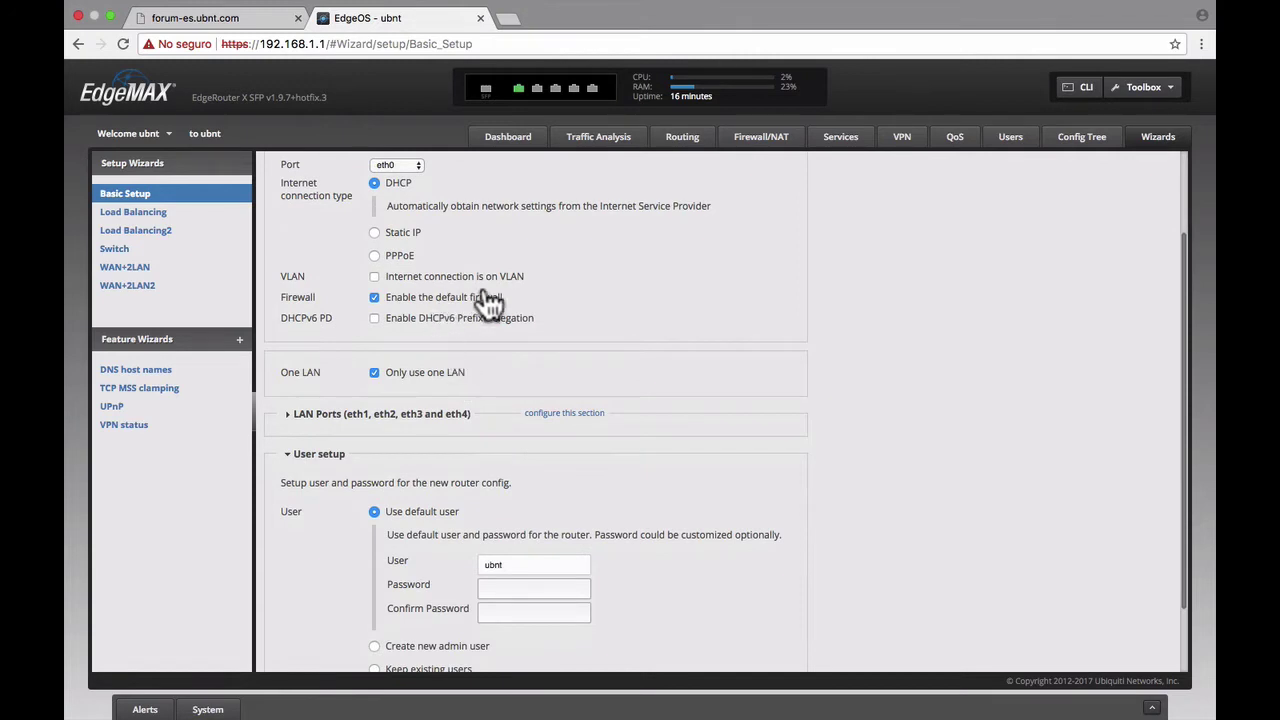
scroll(490, 300, down, 2)
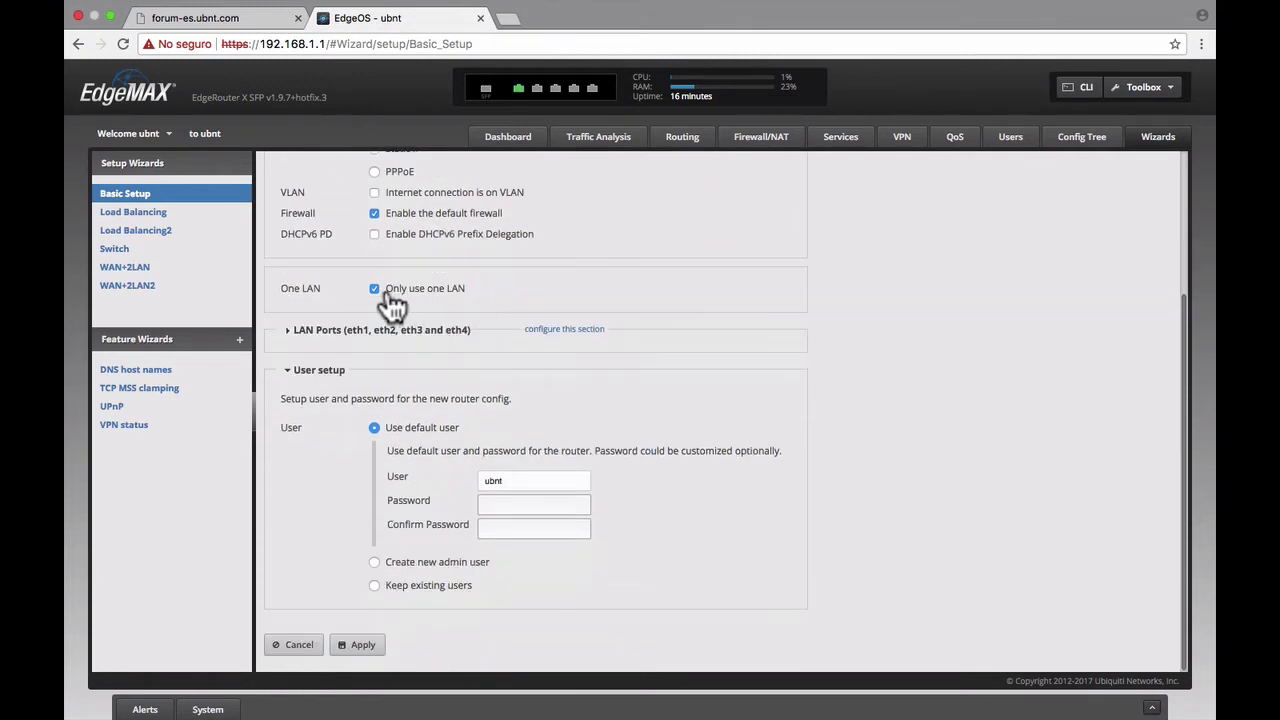
click(556, 331)
scroll(552, 424, down, 2)
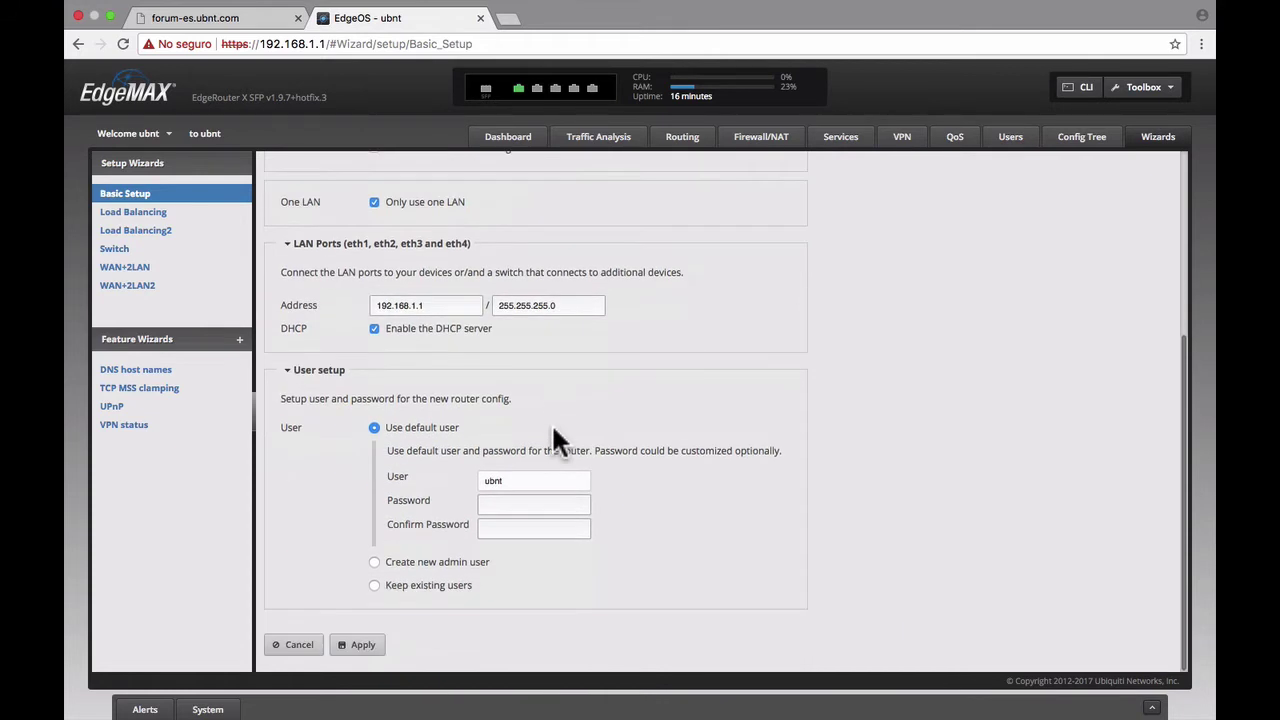
click(445, 563)
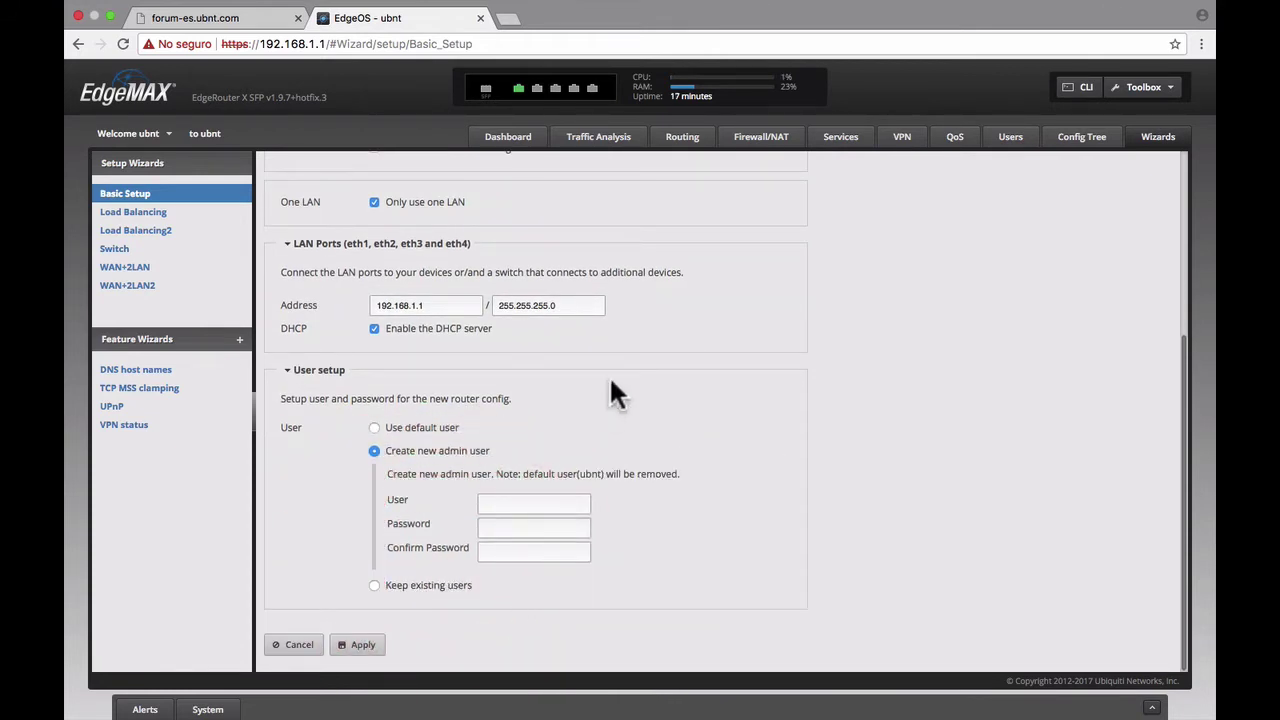
- After the attempted apply flags the admin fields, choose Keep existing users instead
scroll(612, 391, up, 3)
scroll(612, 391, down, 3)
scroll(611, 382, up, 3)
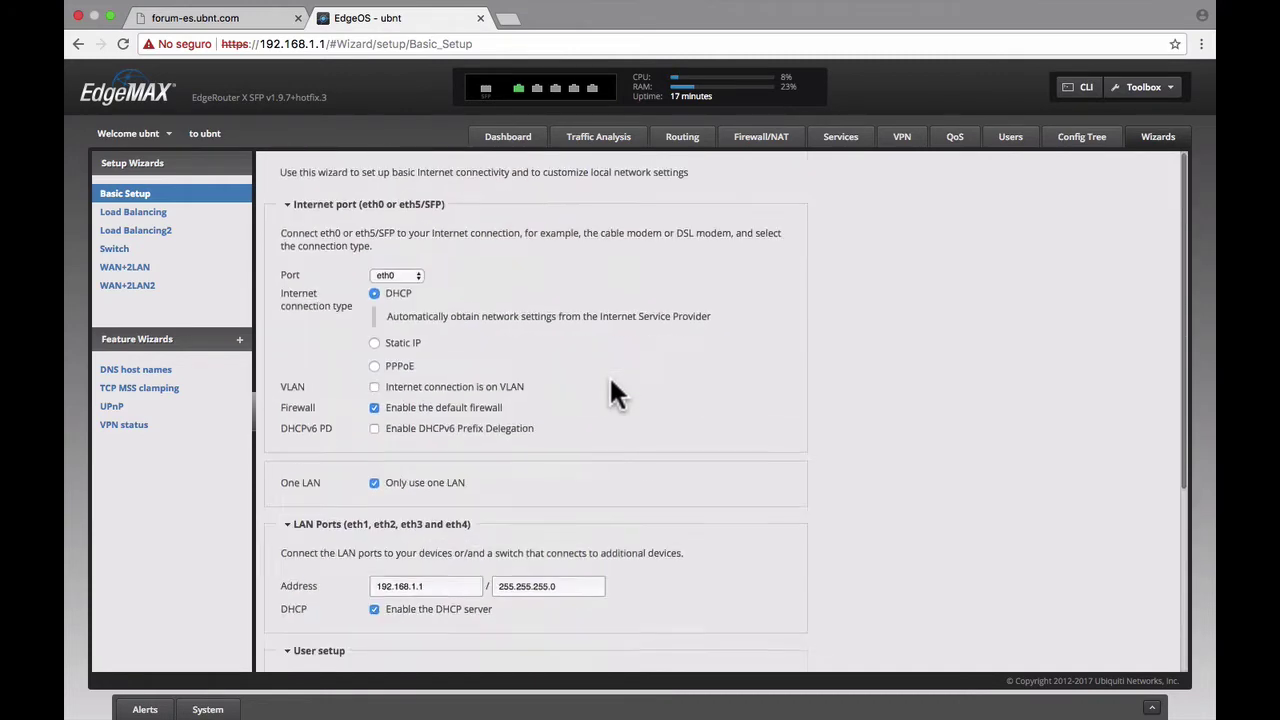
scroll(611, 382, down, 3)
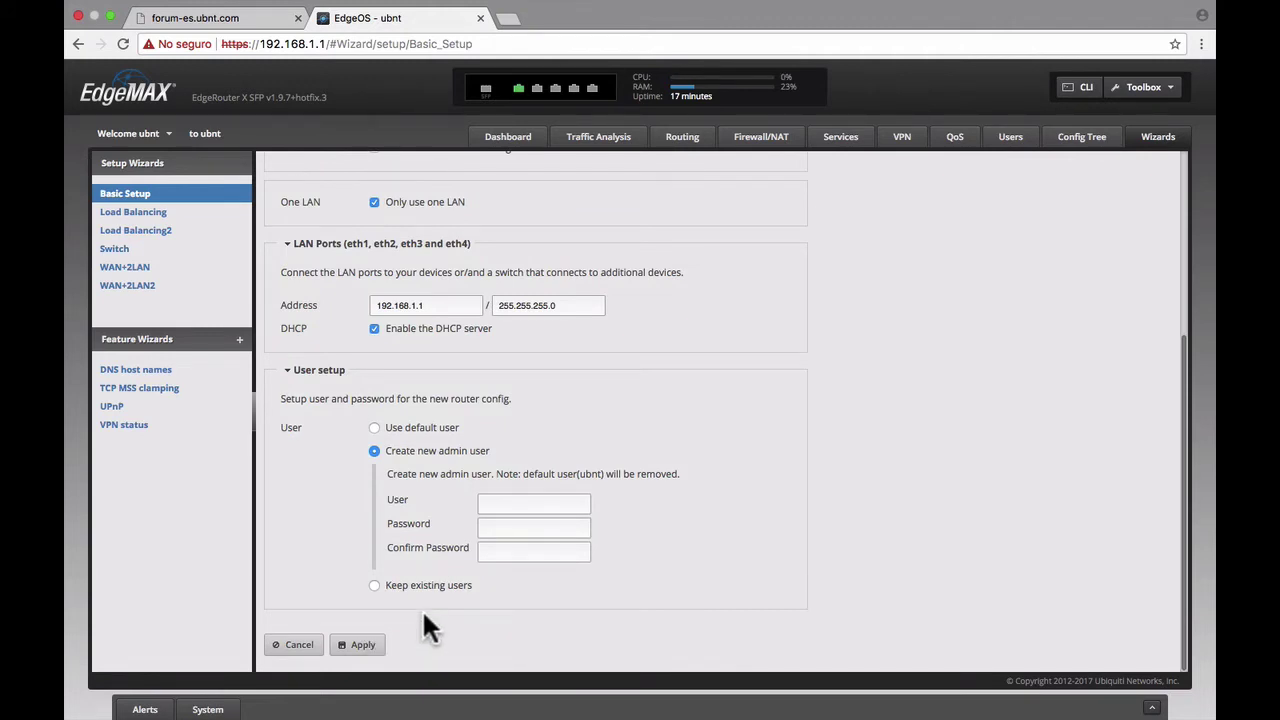
click(368, 646)
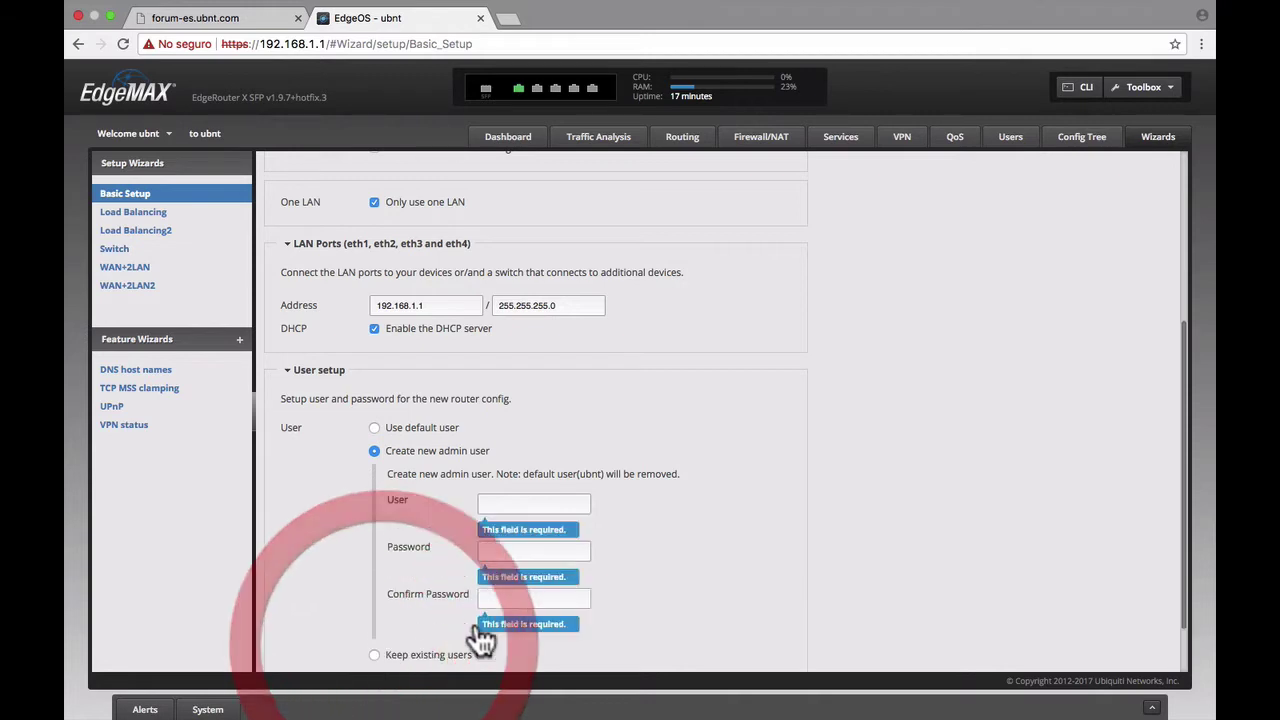
scroll(428, 614, down, 1)
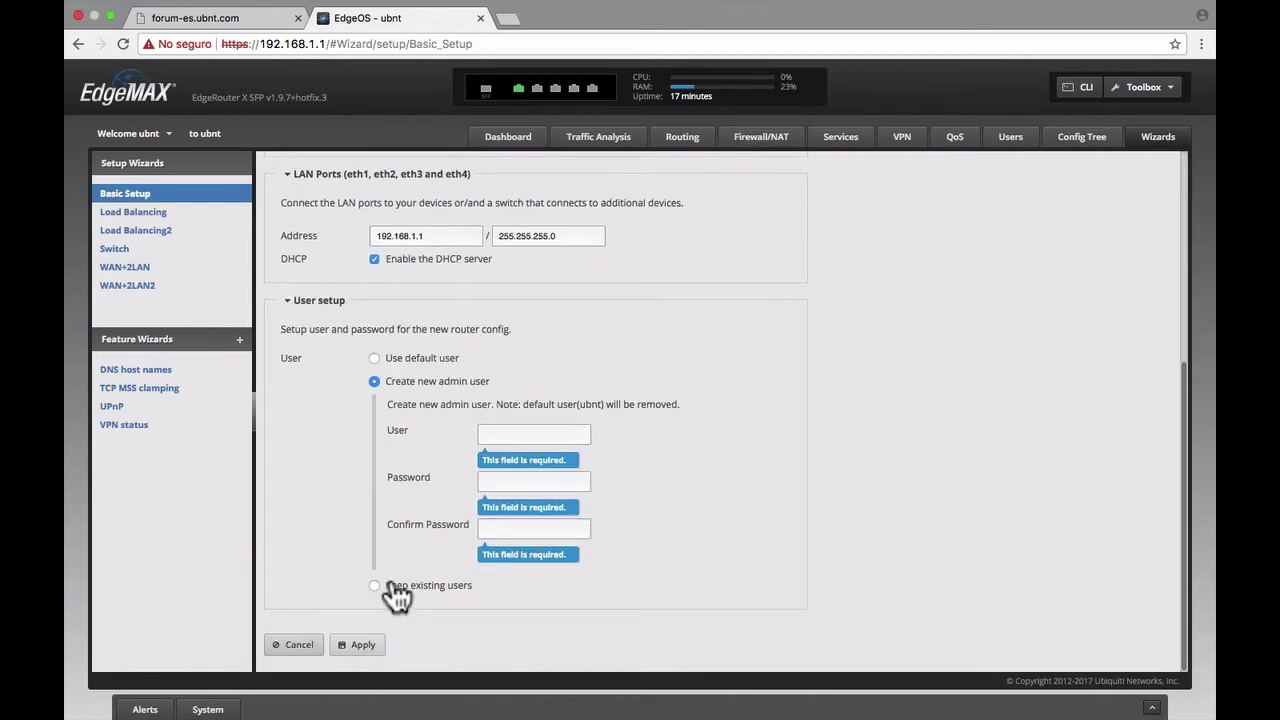
click(395, 590)
- Apply the Basic Setup configuration and confirm rebooting the router
click(364, 646)
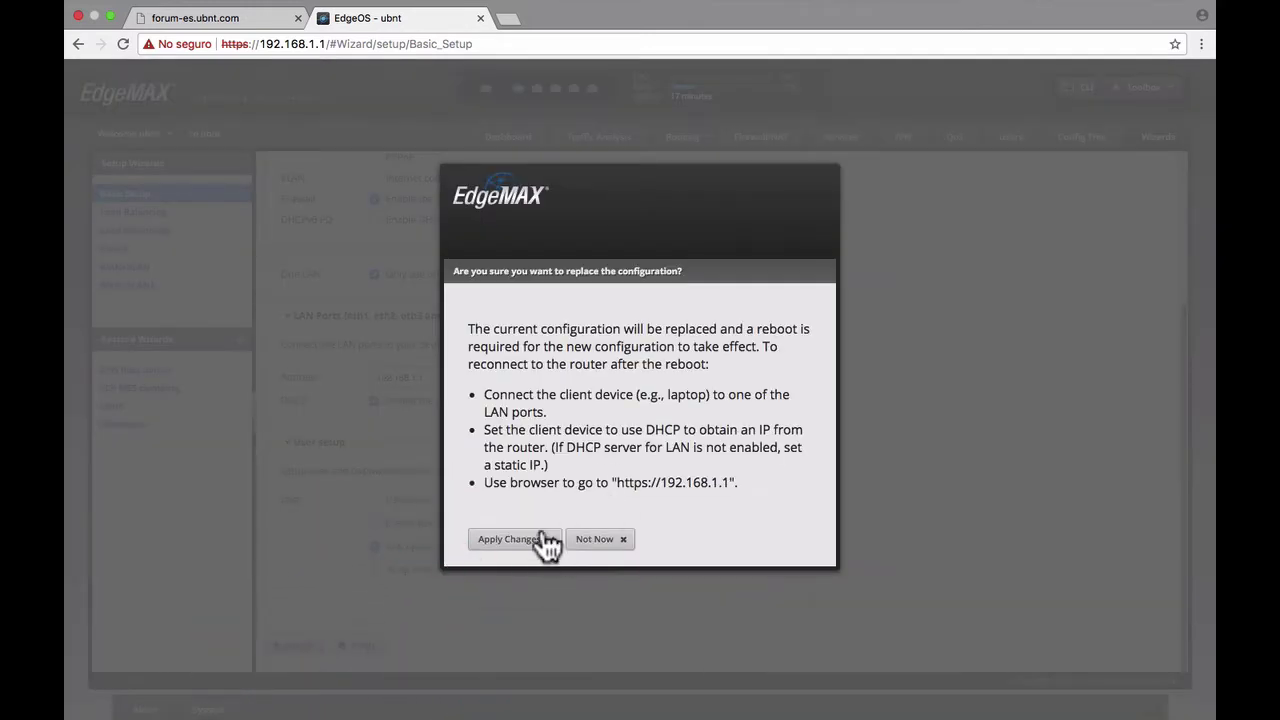
click(546, 540)
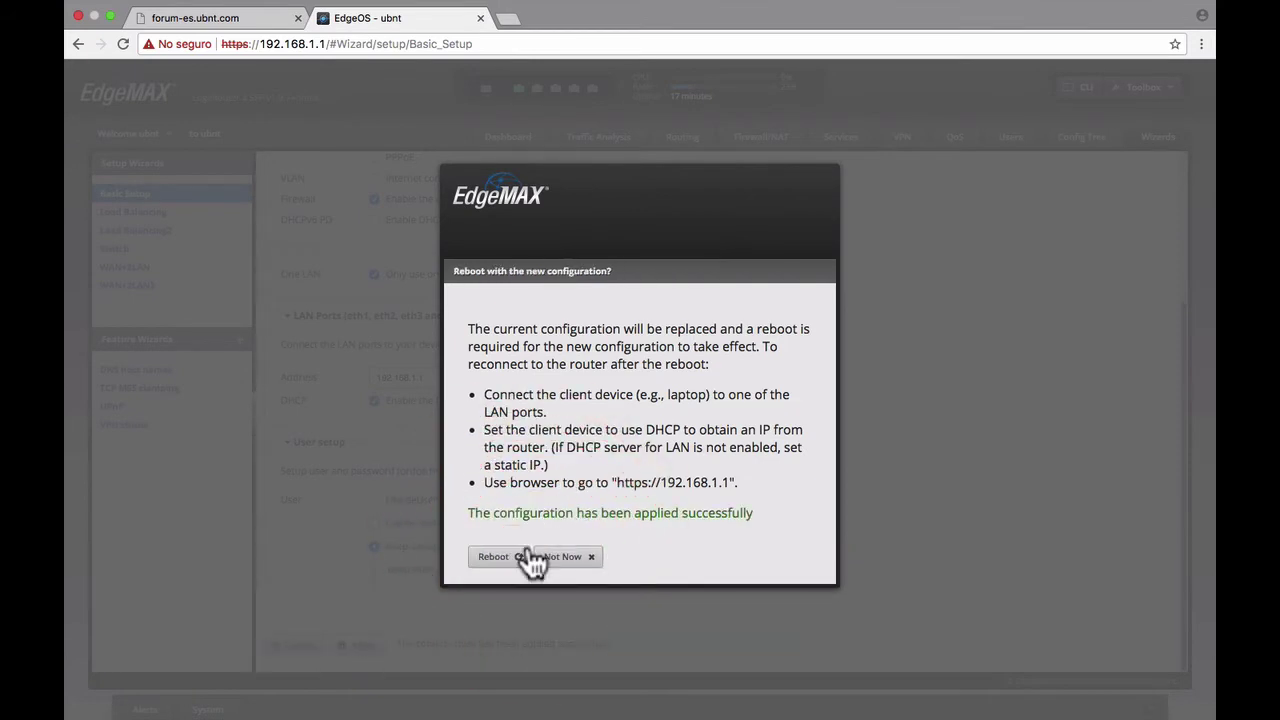
click(514, 557)
click(526, 643)
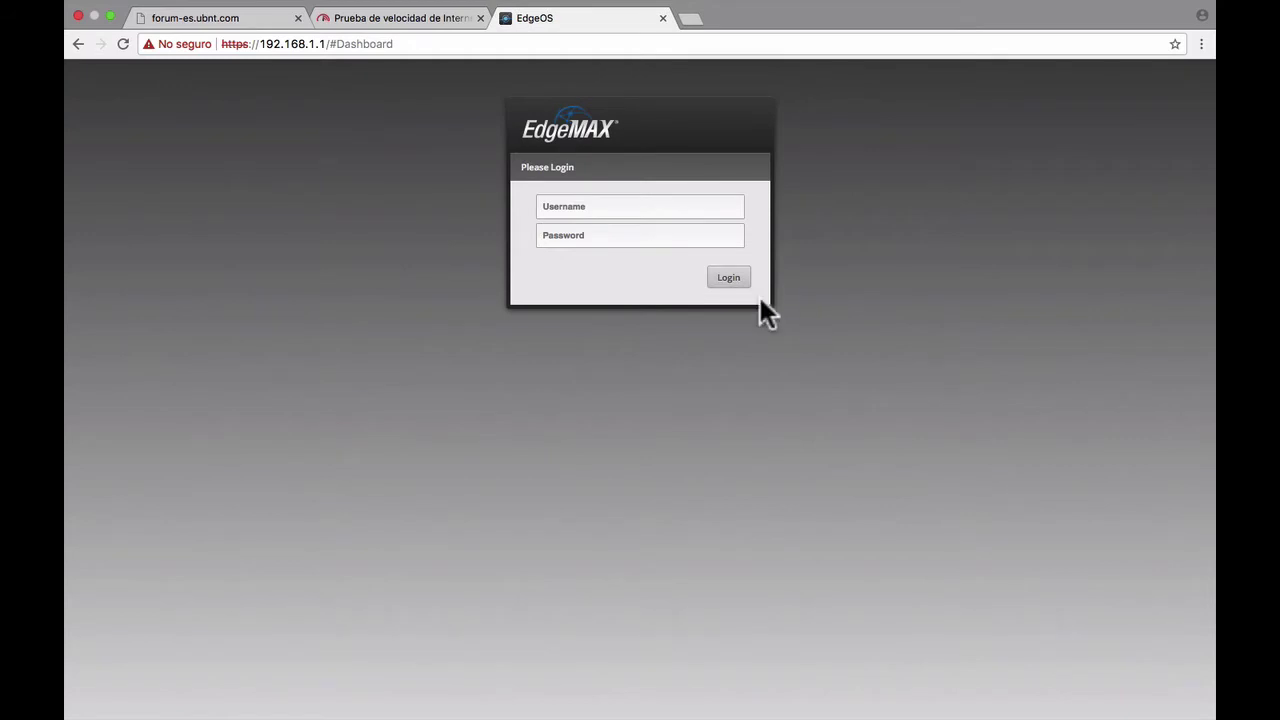
click(628, 208)
text(ubnt)
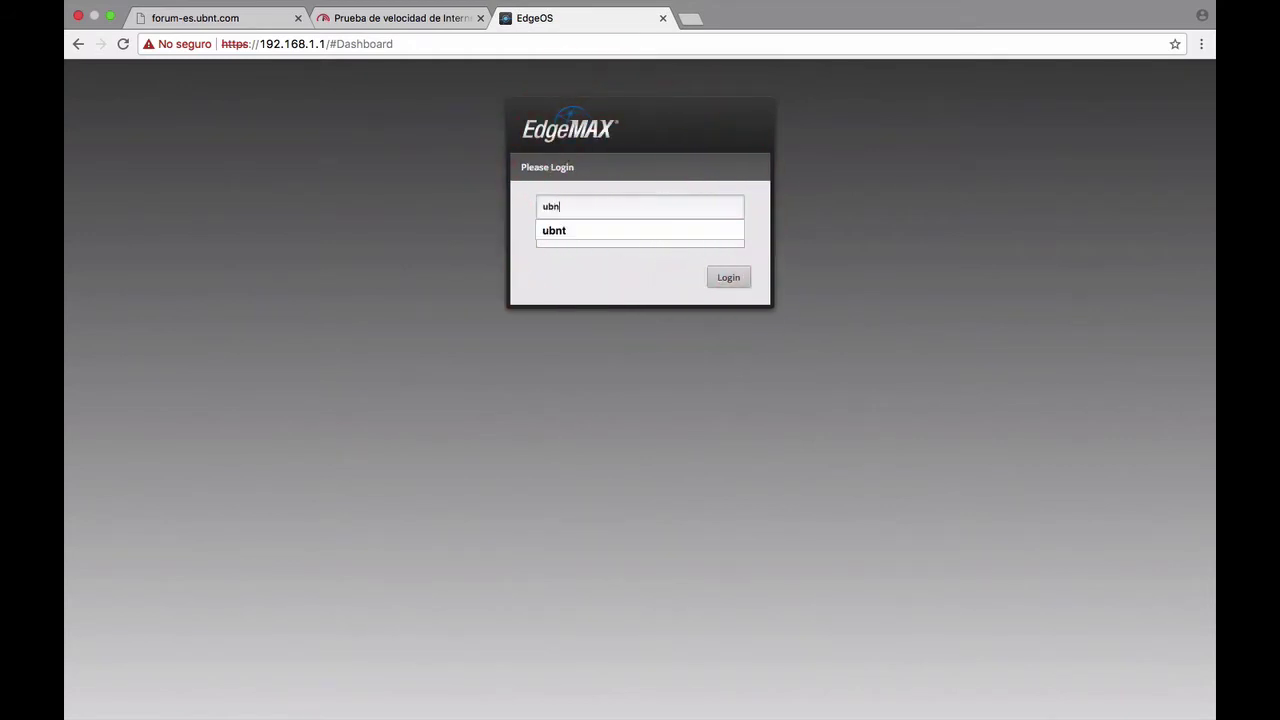
key(Tab)
text(ubnt)
key(Return)
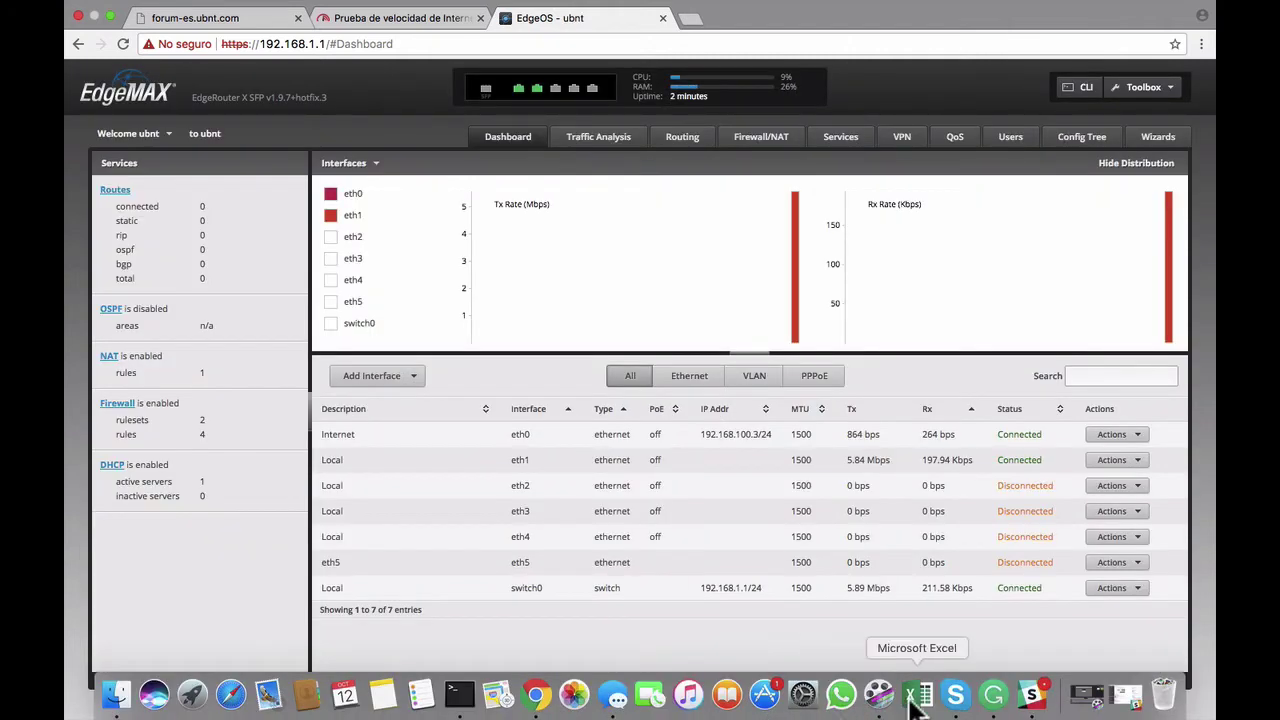
mouse_move(800, 702)
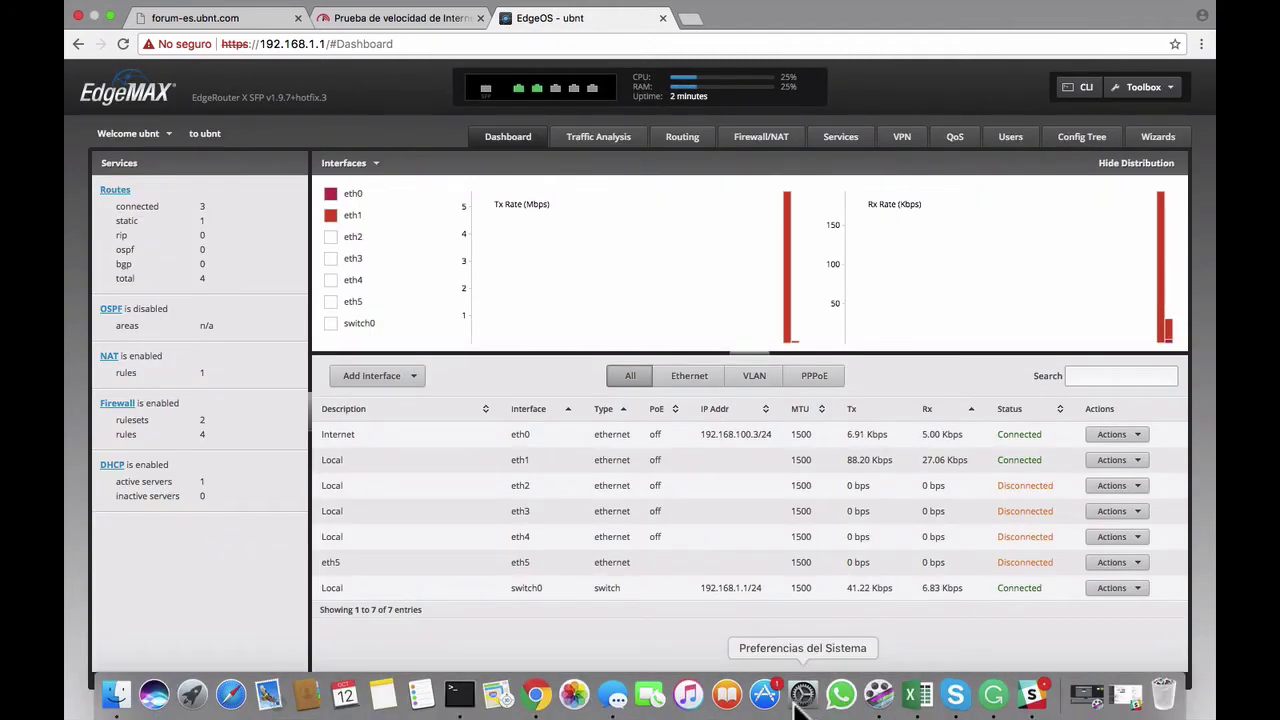
- Set the Linksys adapter's Configurar IPv4 option to Usar DHCP and apply it
click(803, 695)
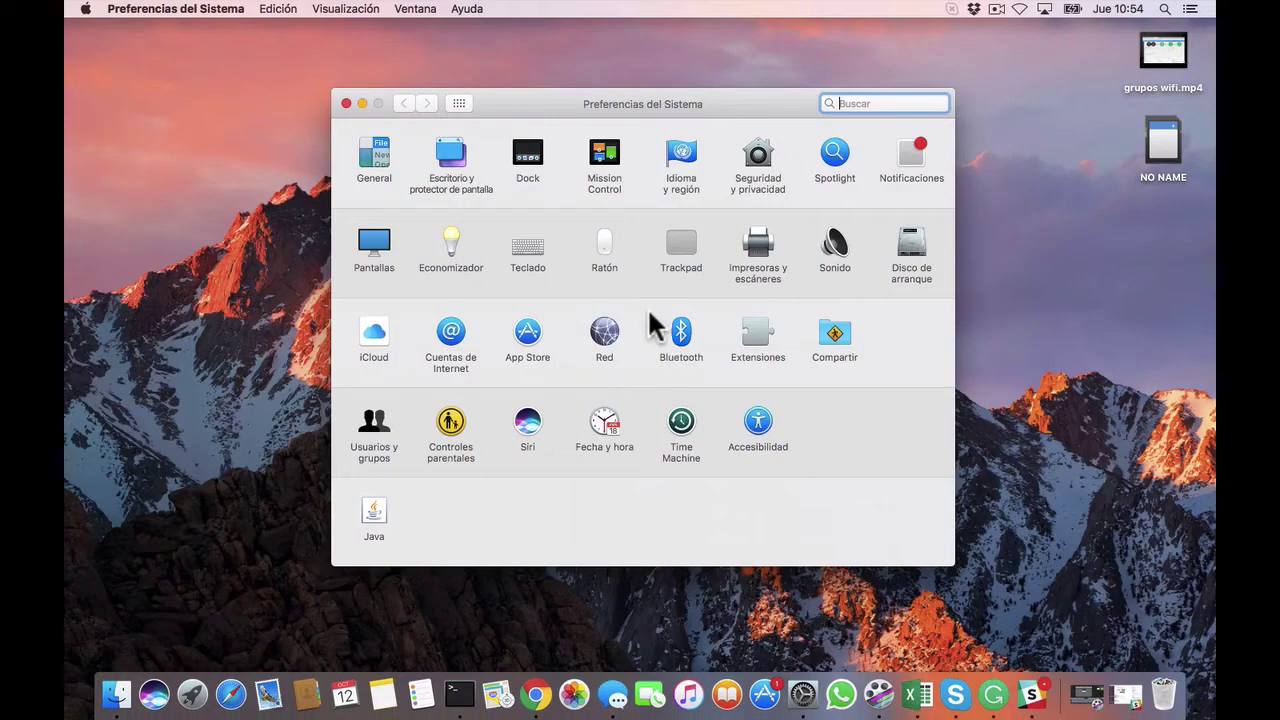
click(604, 331)
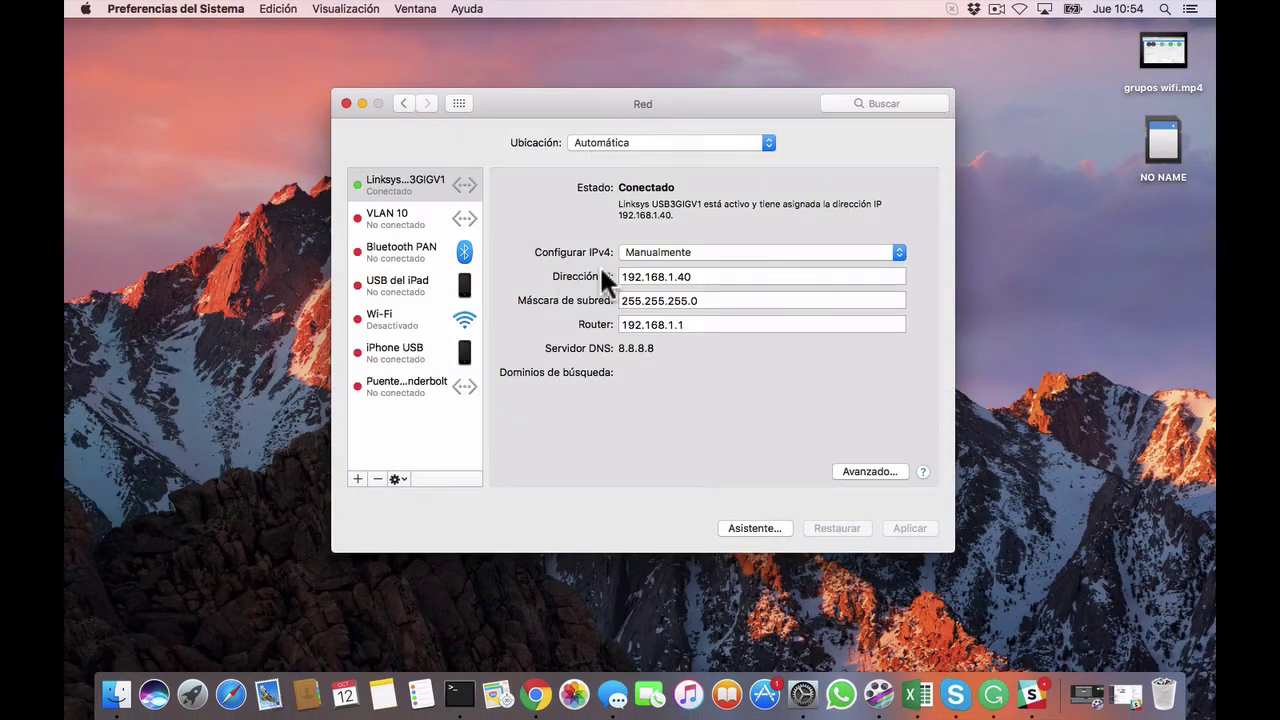
click(665, 253)
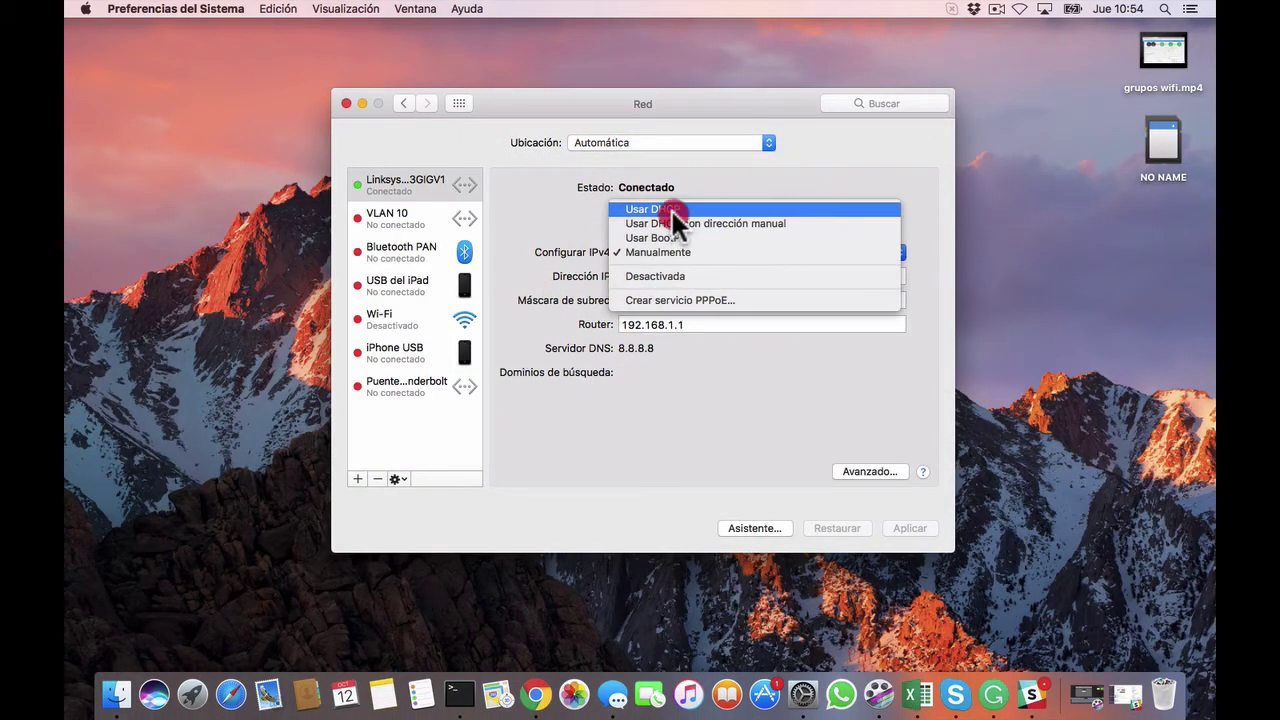
click(671, 209)
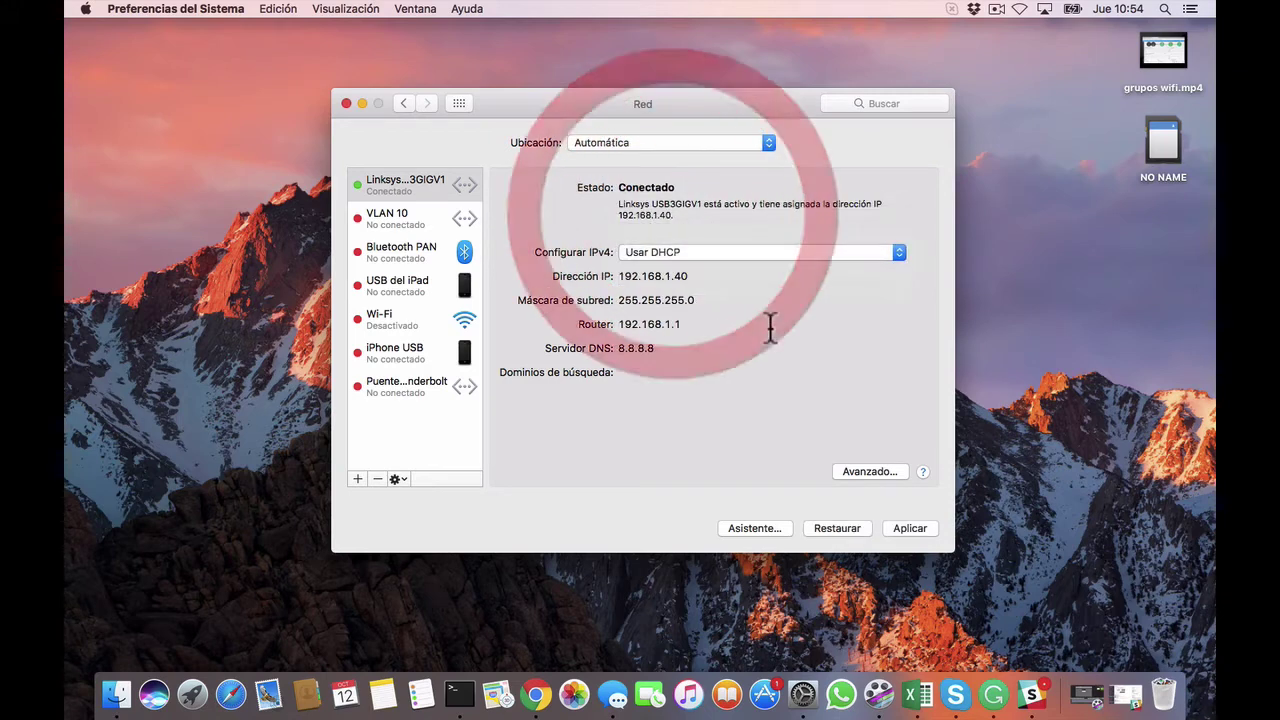
click(918, 532)
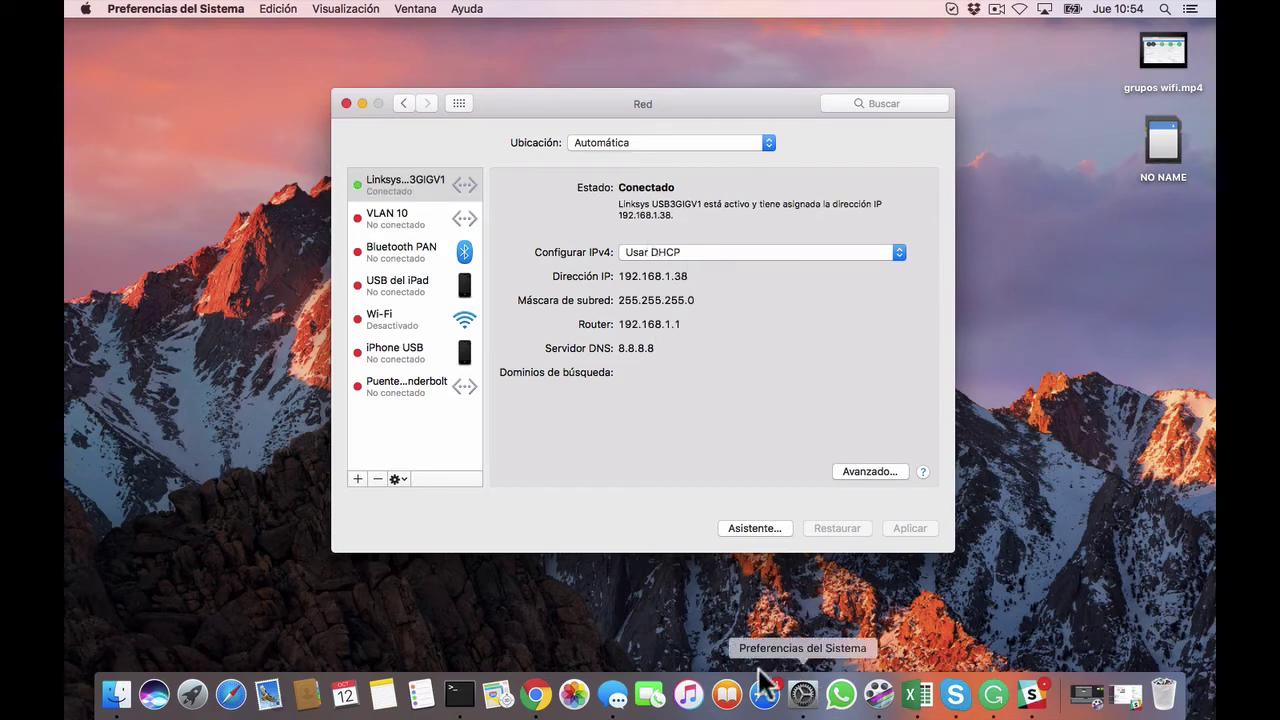
- Bring Chrome forward and load ubnt.com in a new tab
click(548, 698)
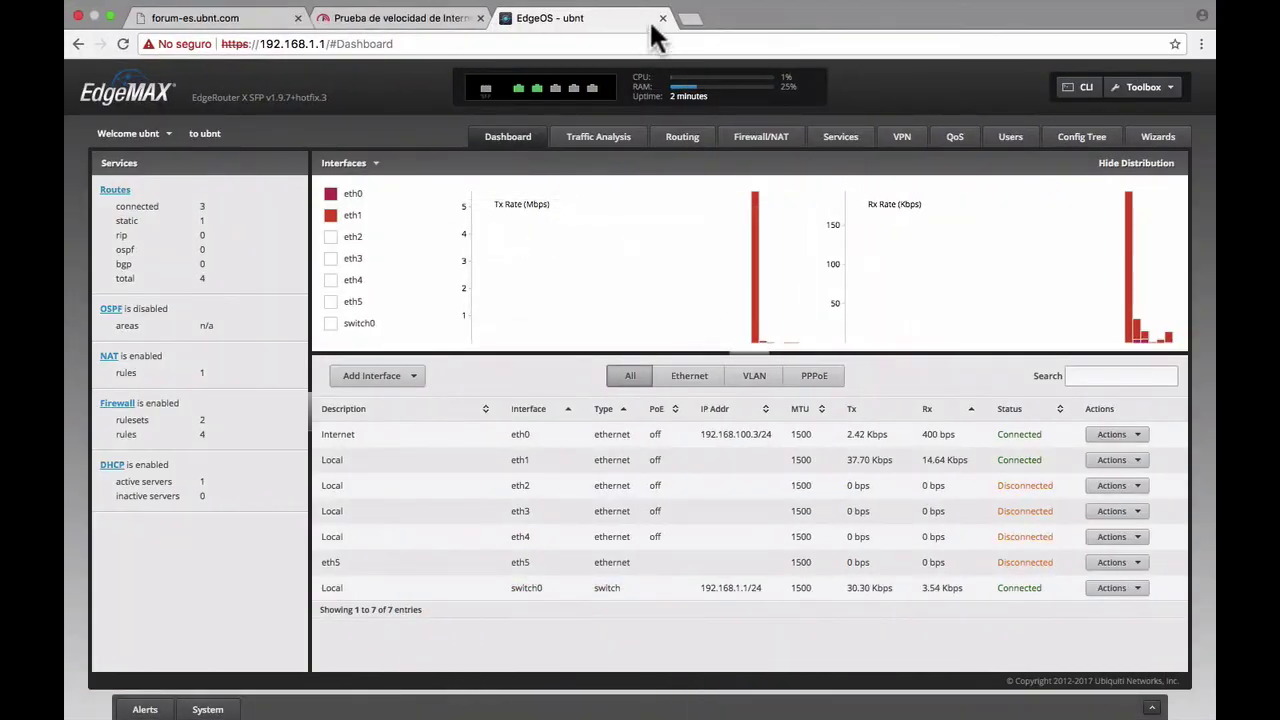
click(692, 19)
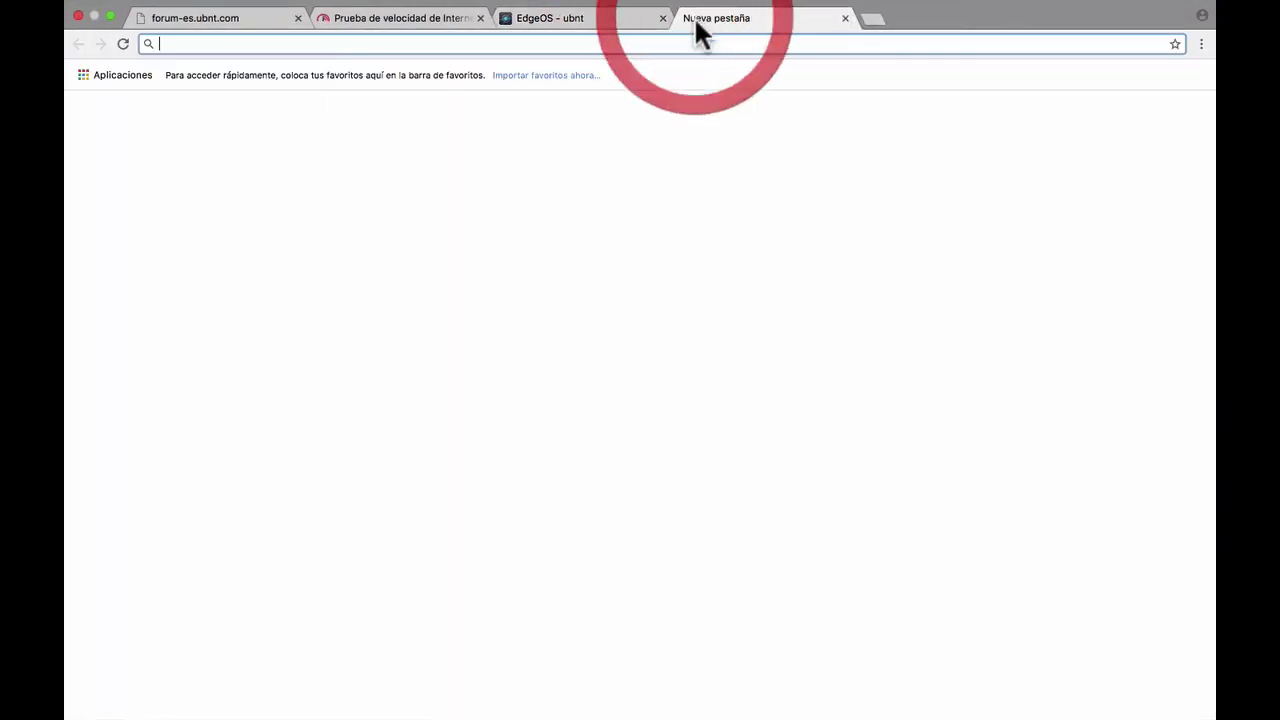
text(ubnt.com)
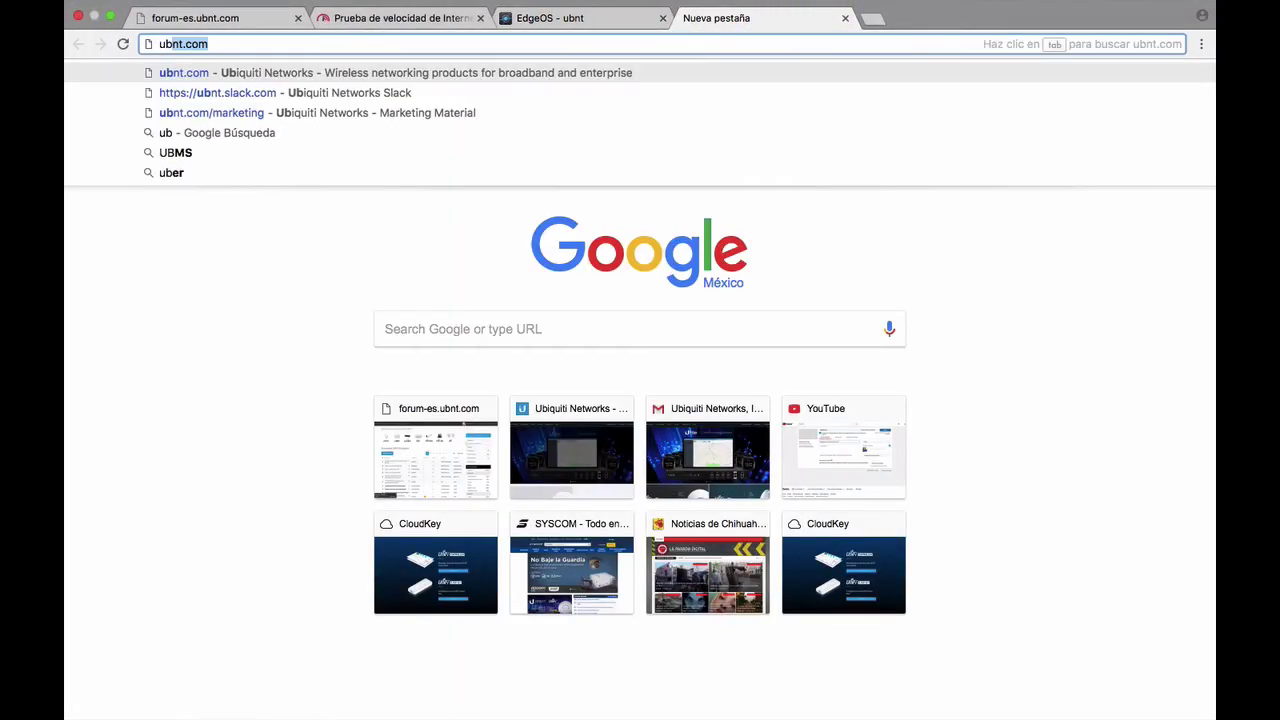
key(Return)
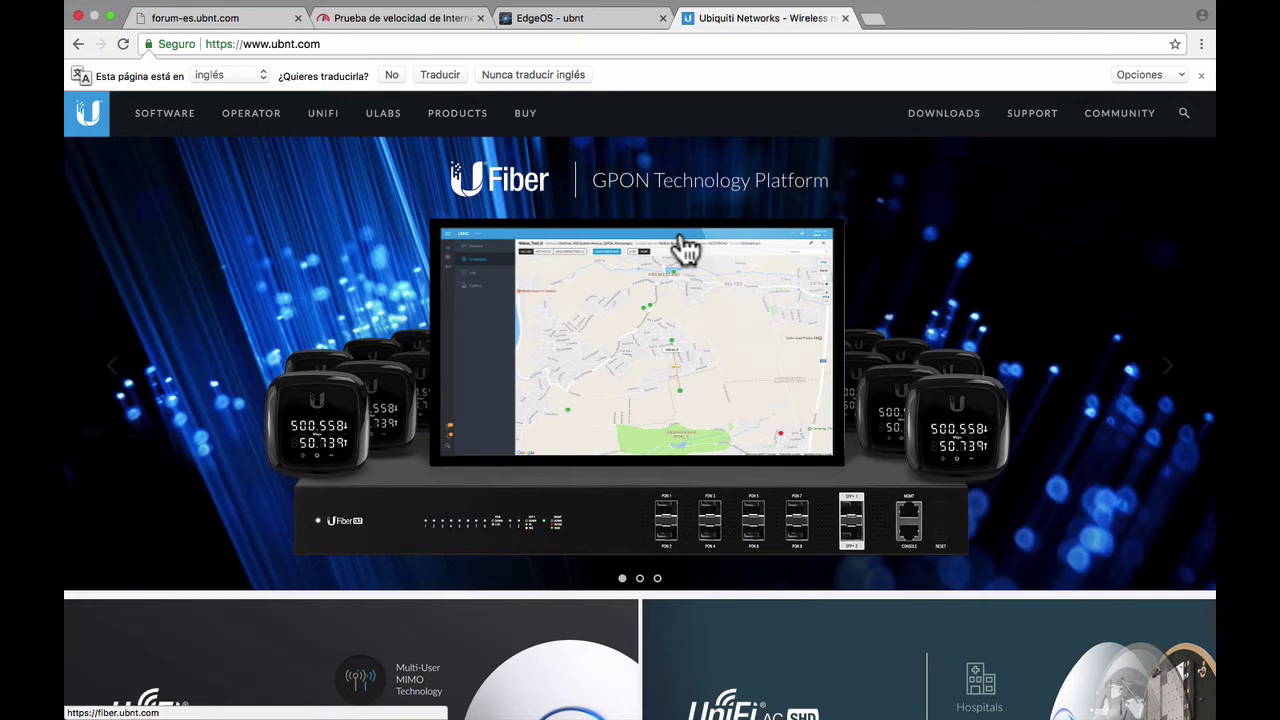
- Reload the fast.com tab to rerun the speed test
click(418, 18)
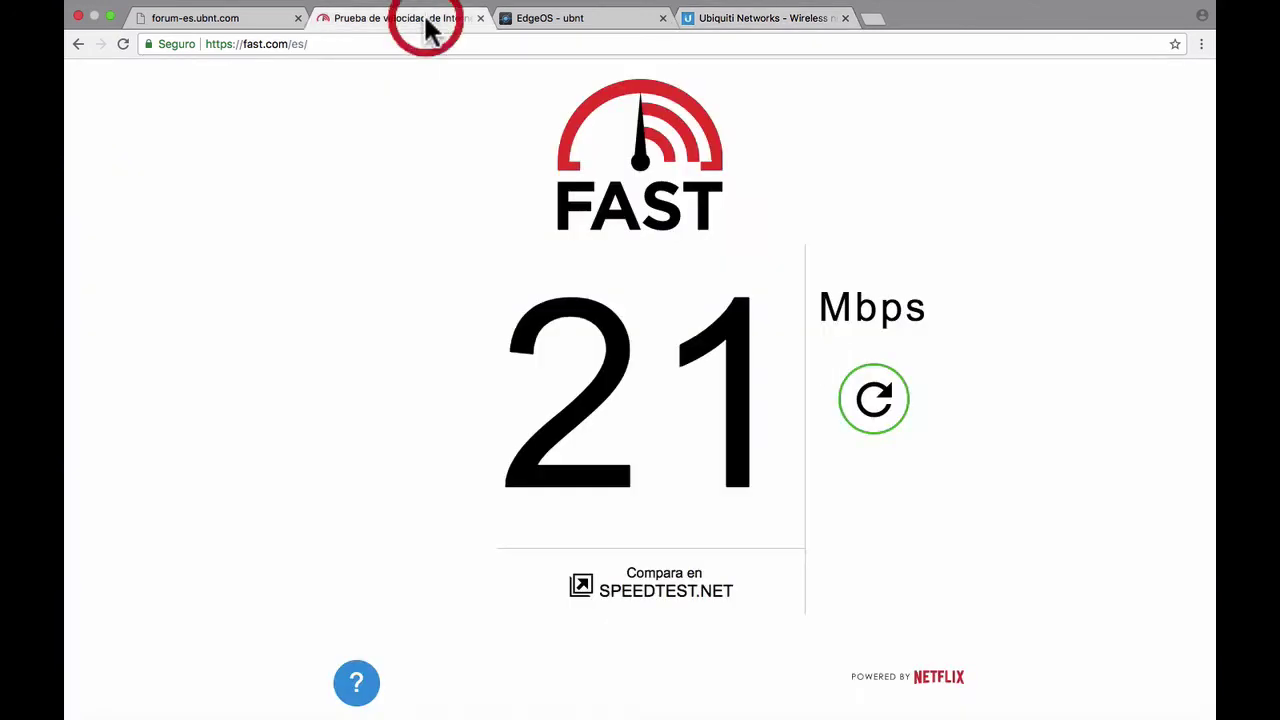
click(366, 38)
key(Return)
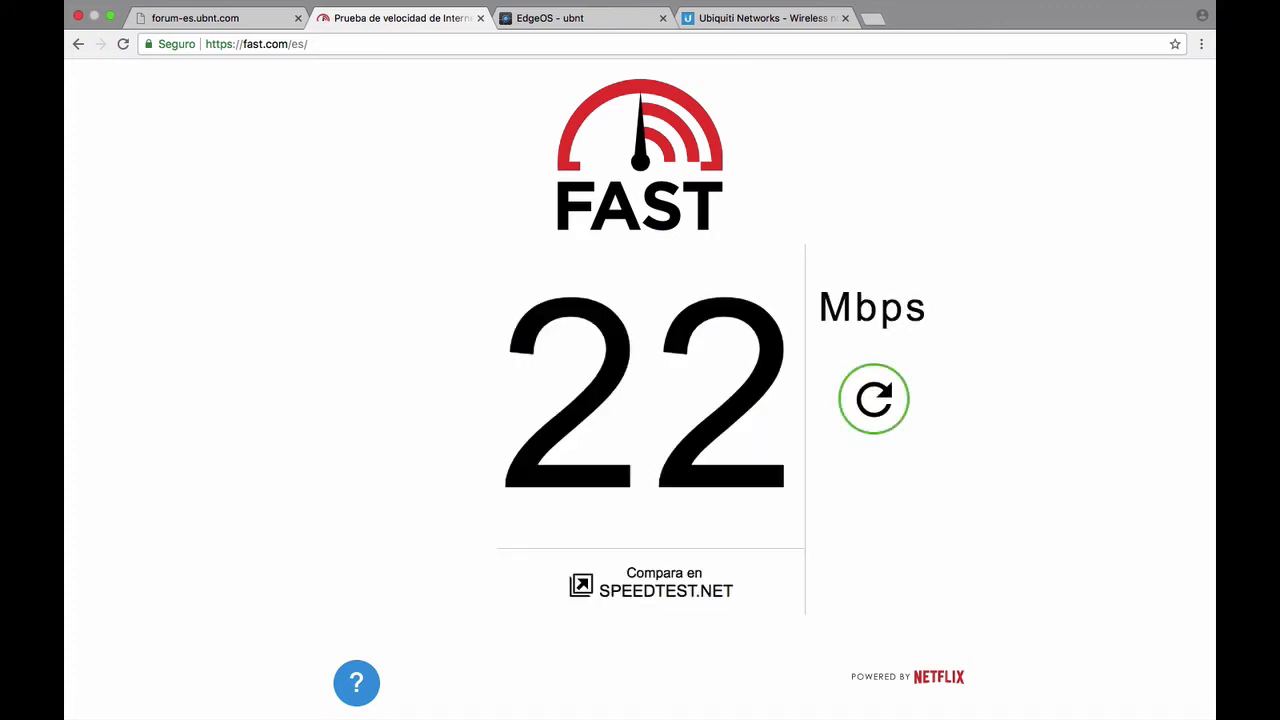
- In QoS, create smart queue policy smq1 with eth0 as the WAN interface
click(608, 18)
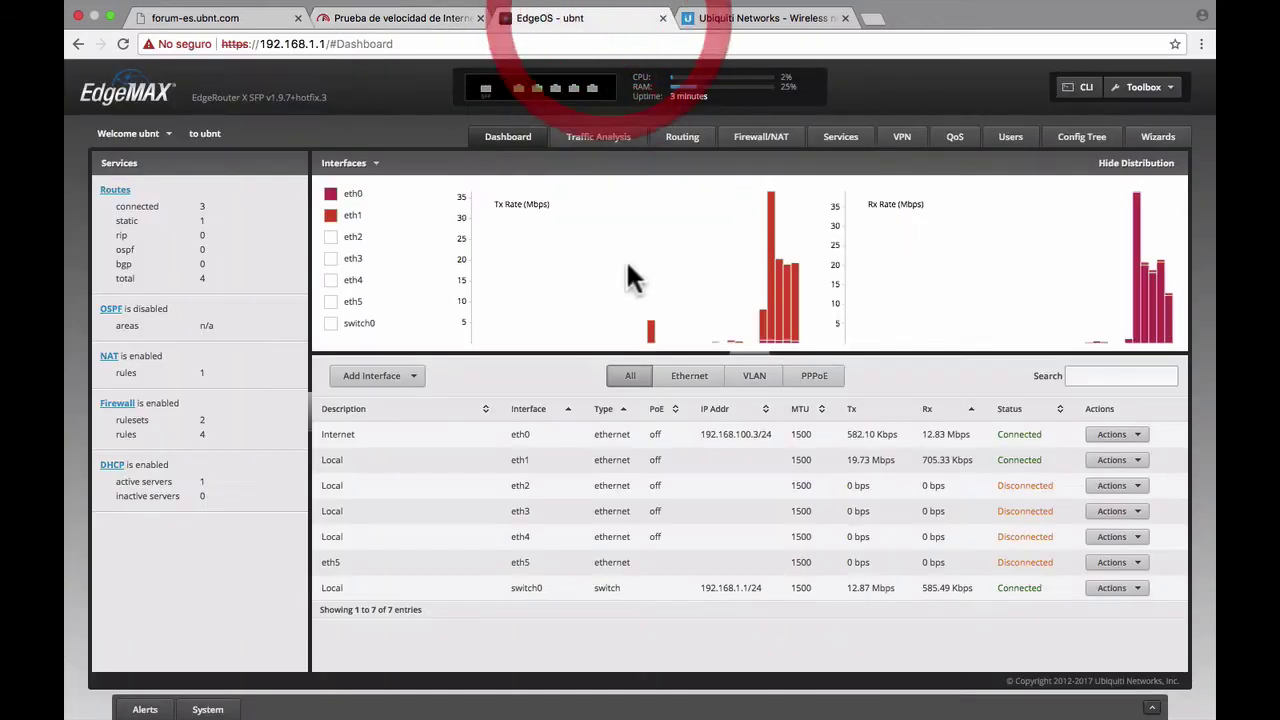
click(956, 138)
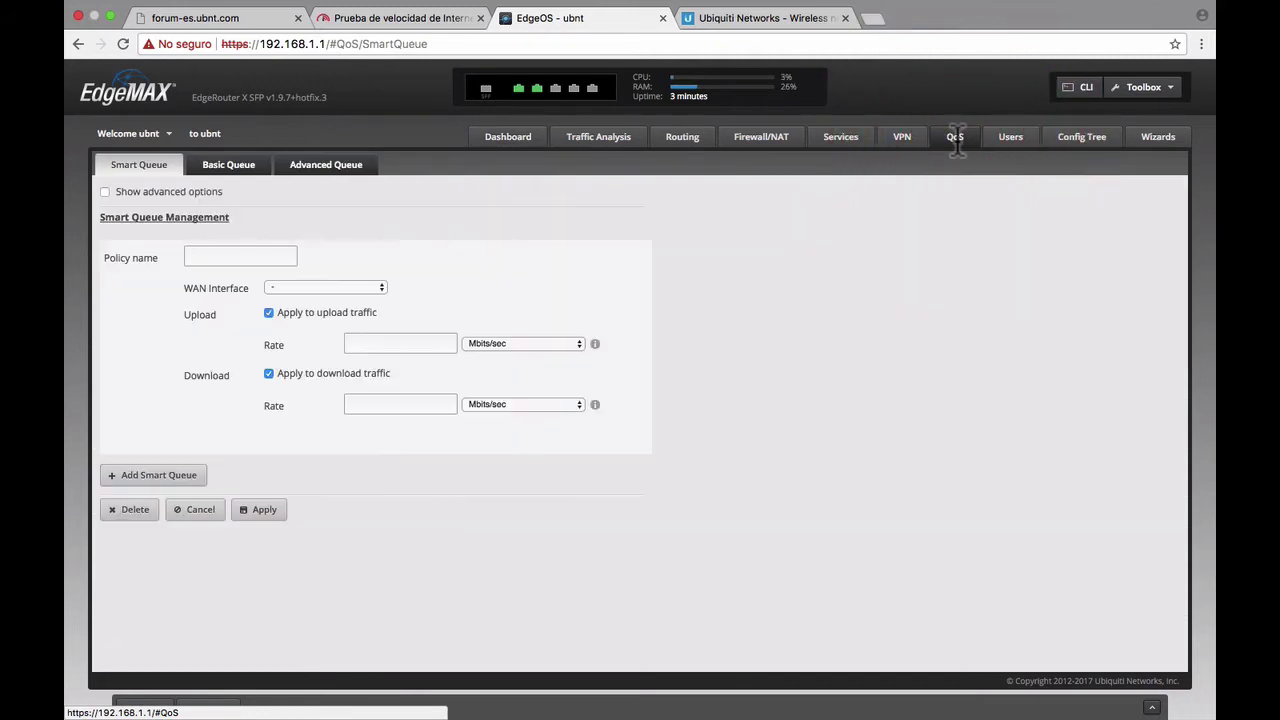
click(237, 257)
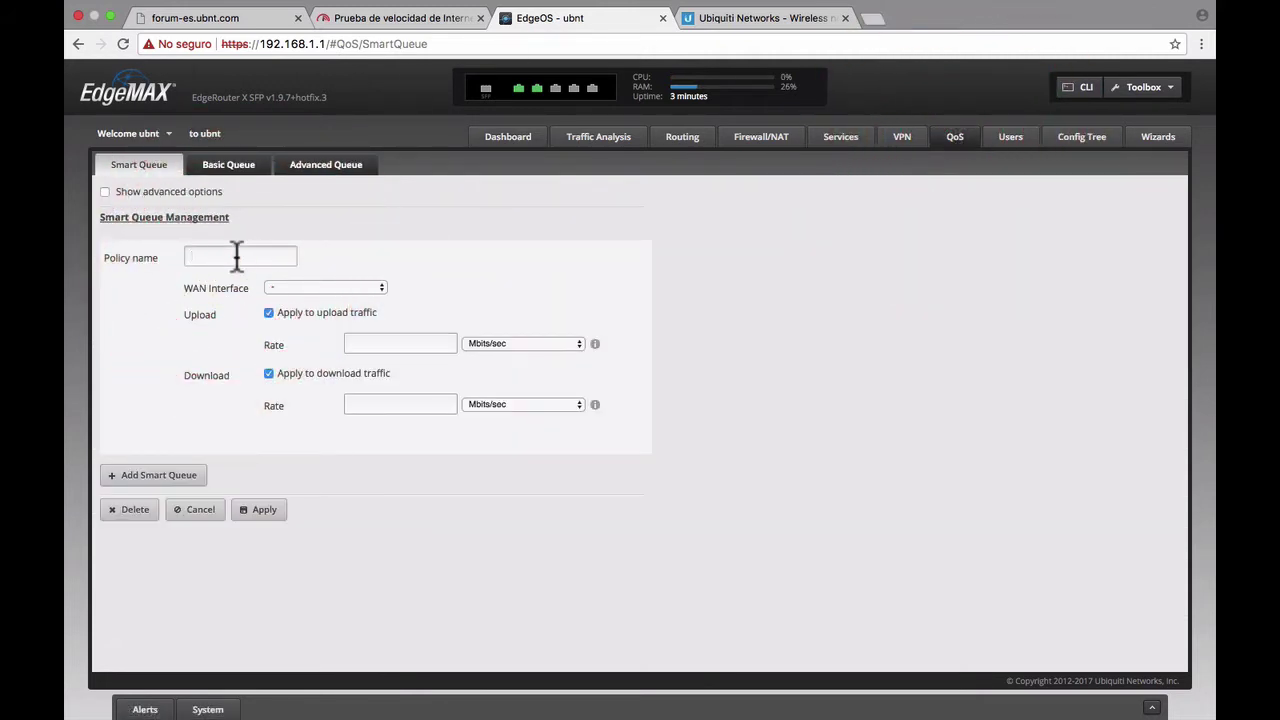
text(smq1)
click(310, 283)
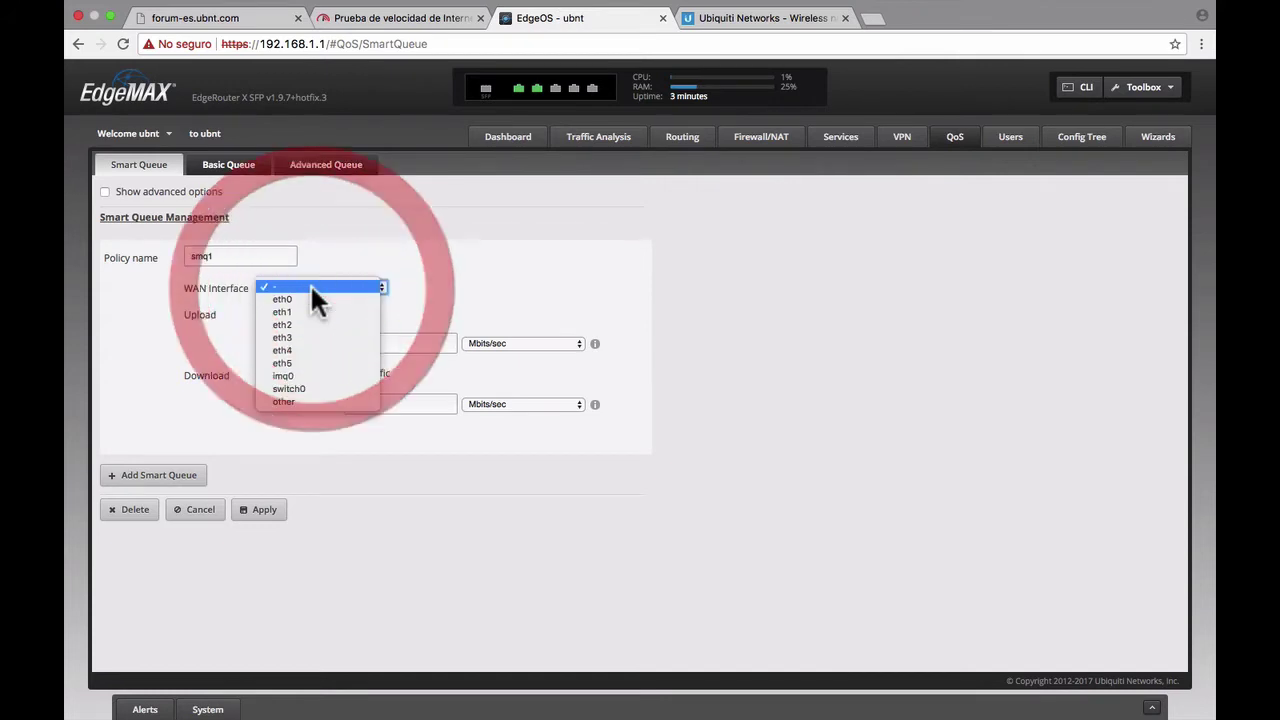
click(322, 299)
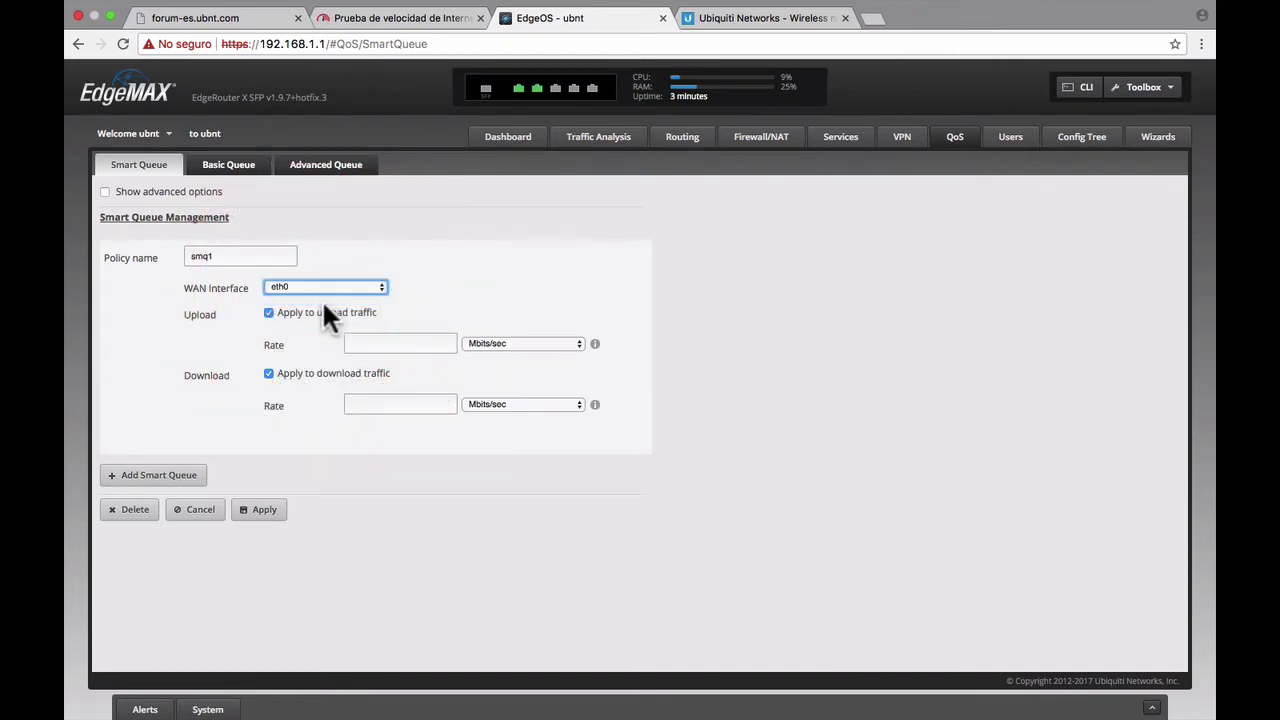
- Set smq1 upload to 4.7 and download to 2.3 Mbits/sec and apply
click(402, 345)
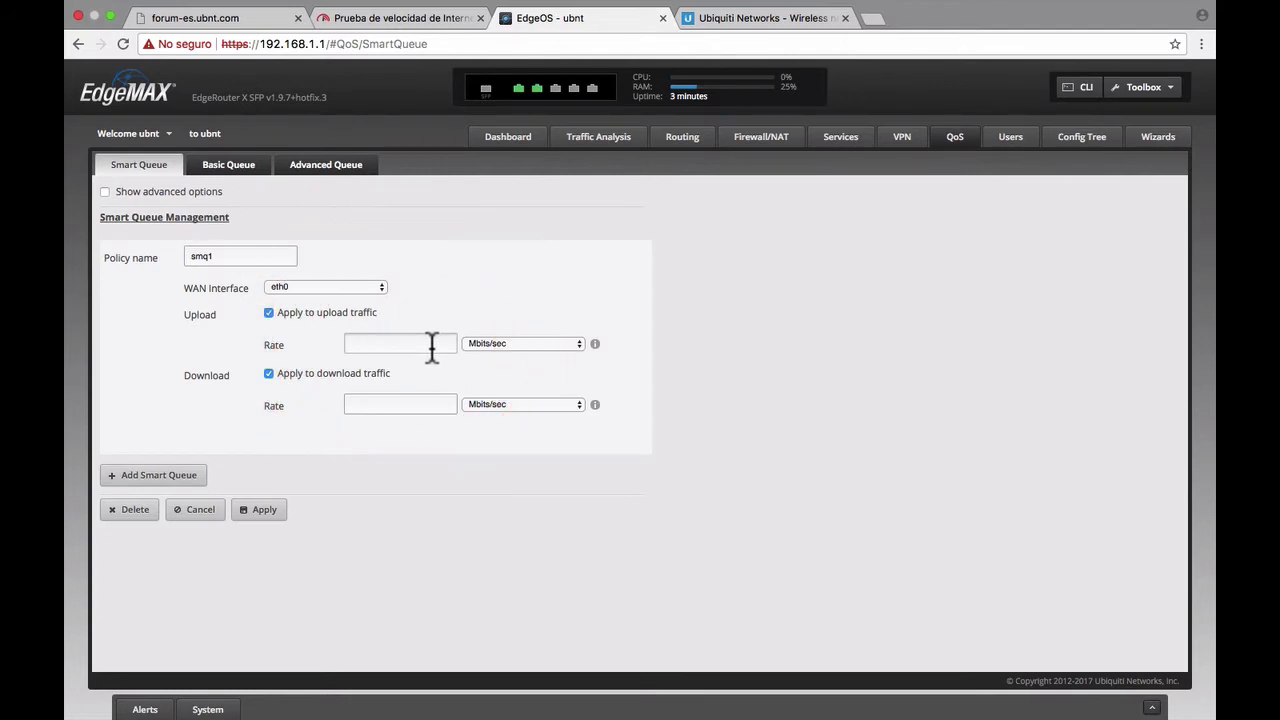
text(4.7)
click(408, 403)
text(2.3)
click(266, 512)
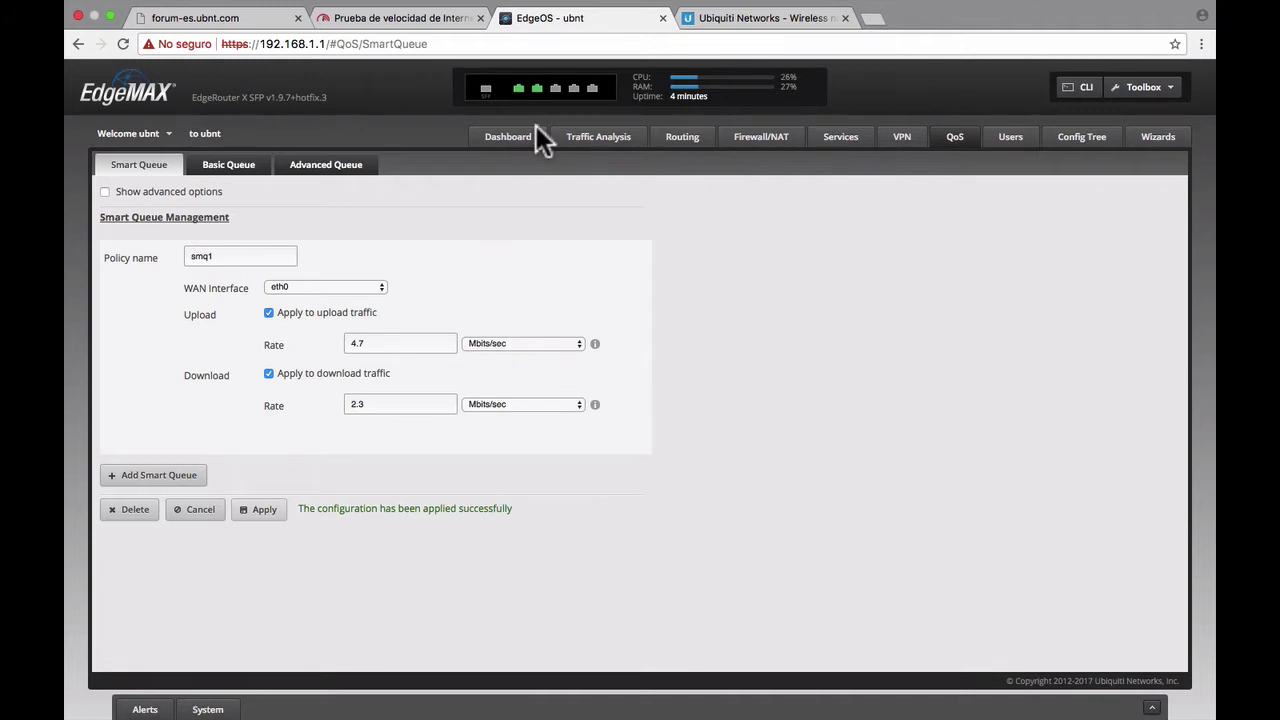
click(442, 16)
- Rerun the fast.com speed test, then return to the EdgeOS Smart Queue tab
click(358, 47)
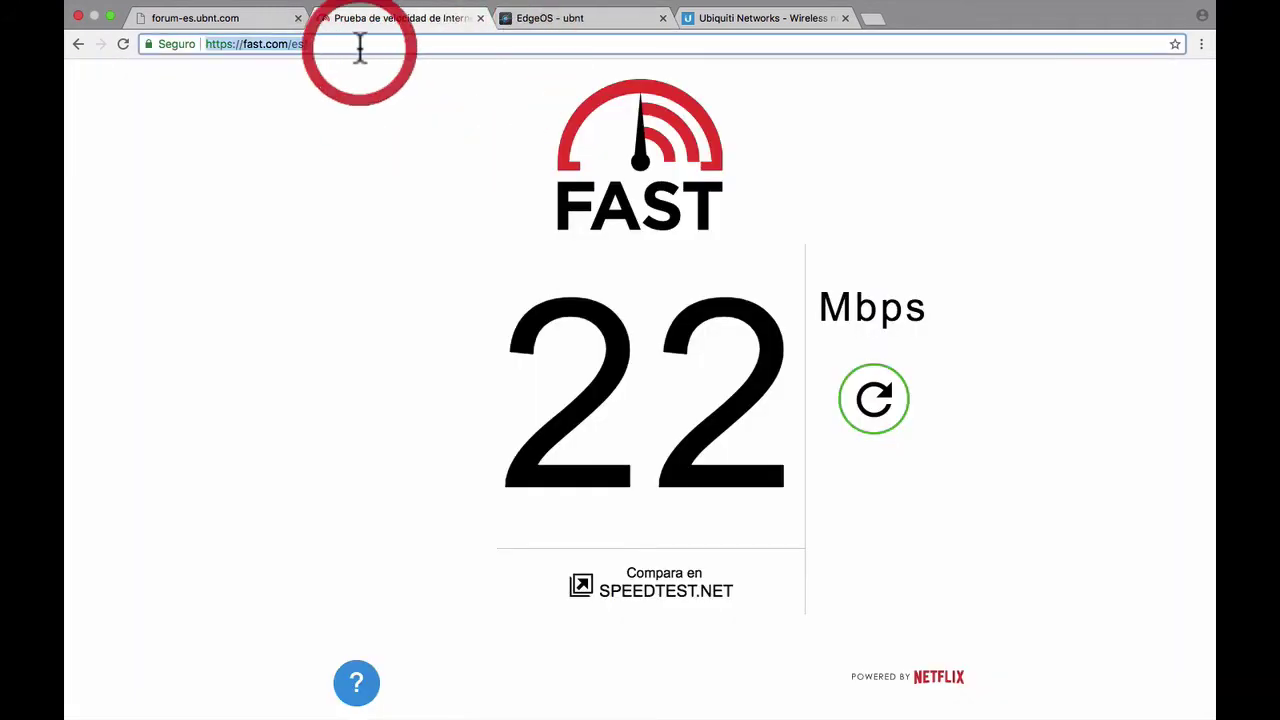
key(Return)
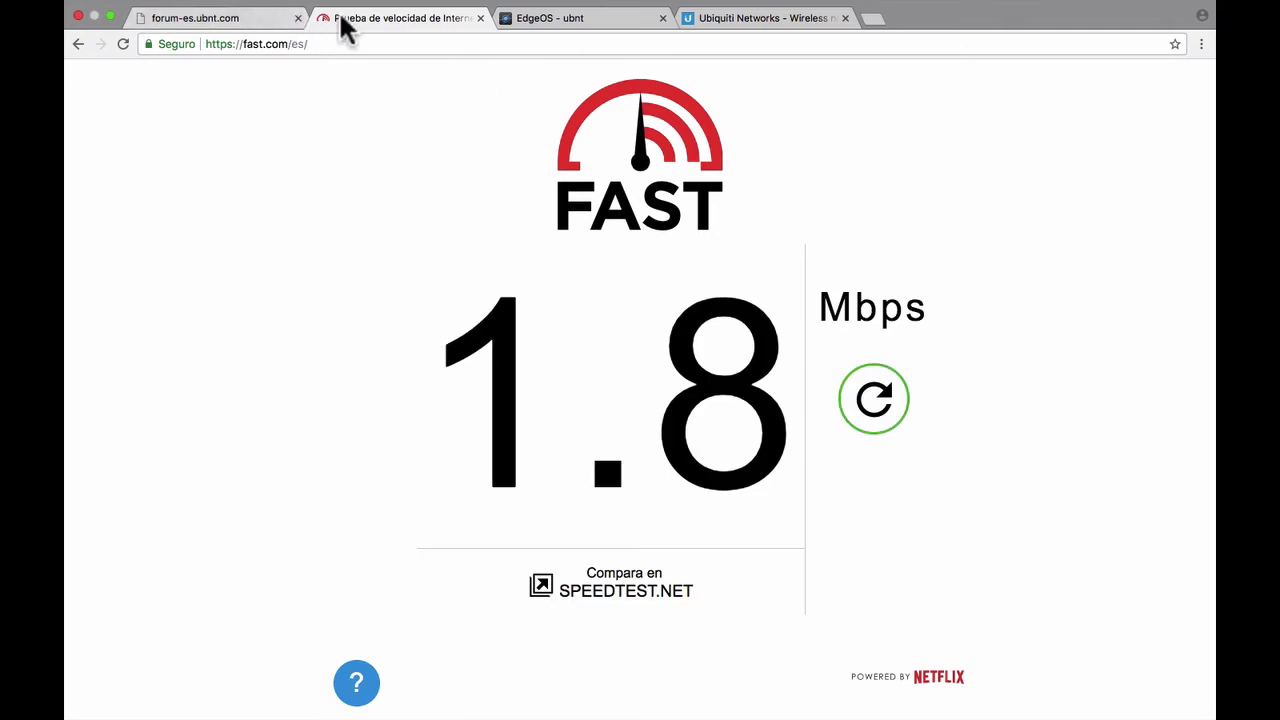
click(232, 20)
click(590, 28)
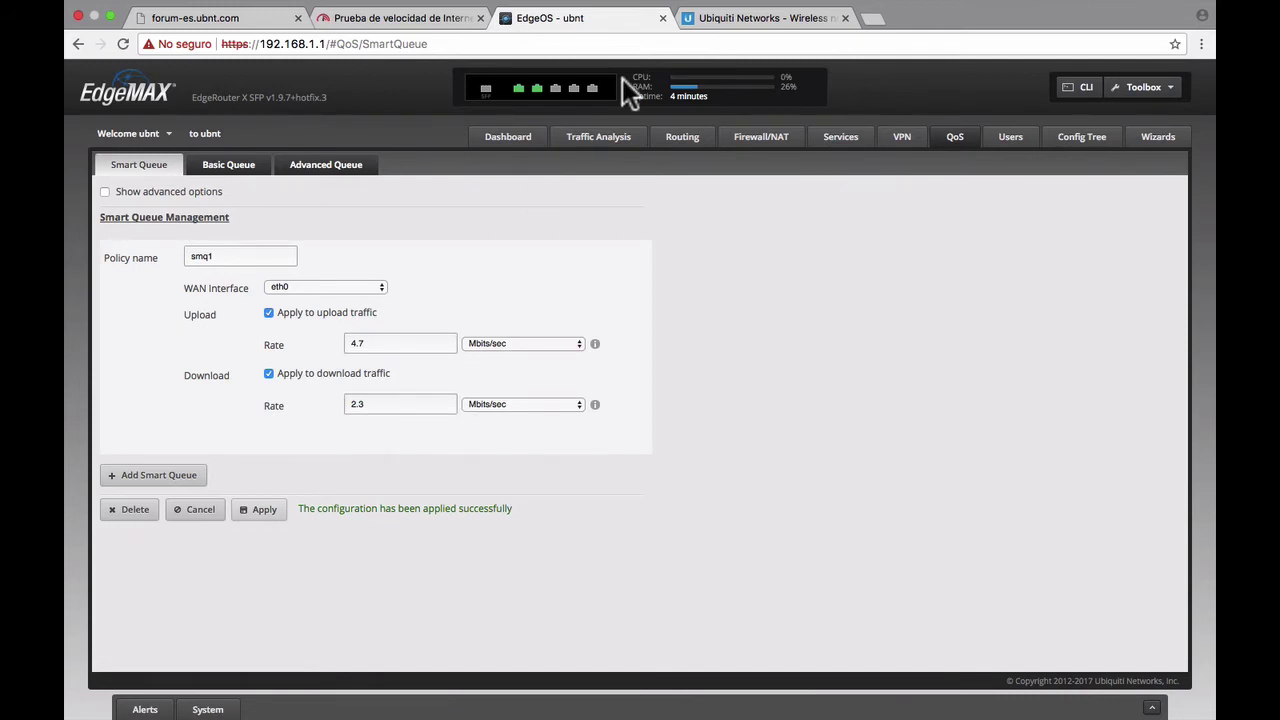
- Change smq1 to 5.4 download and 2.0 upload Mbits/sec and apply
click(749, 24)
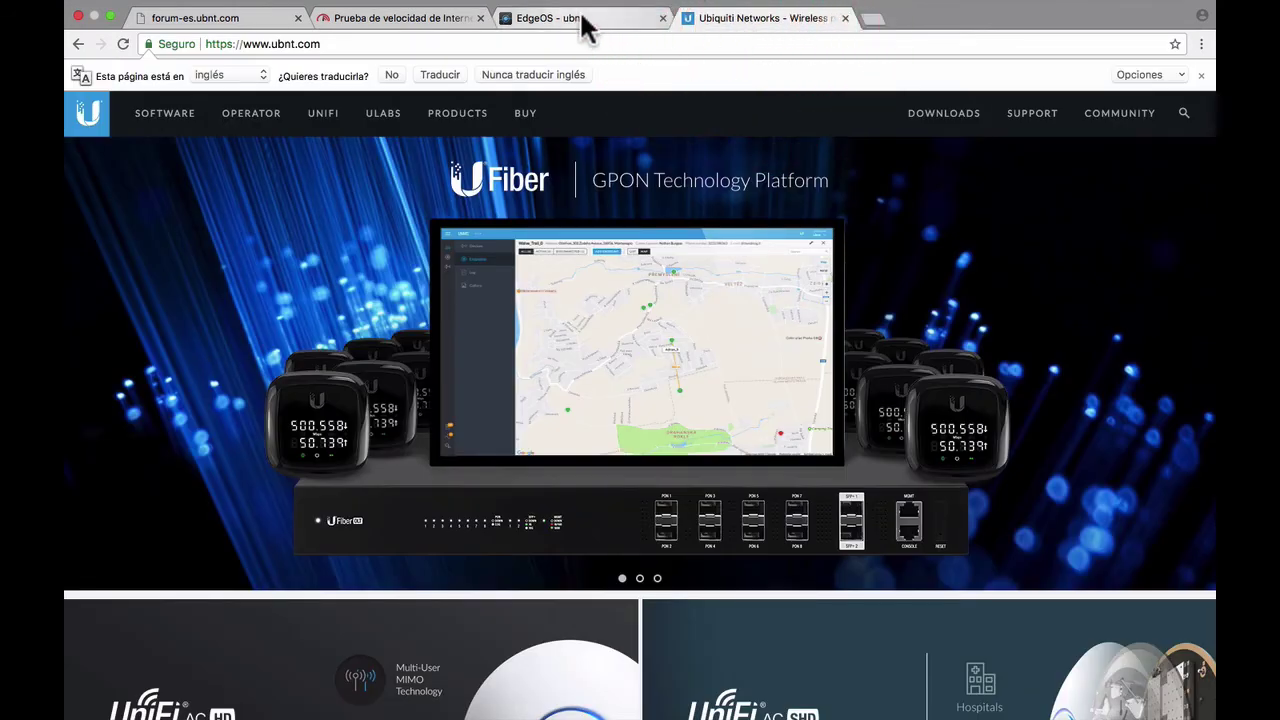
click(584, 20)
click(429, 18)
click(548, 22)
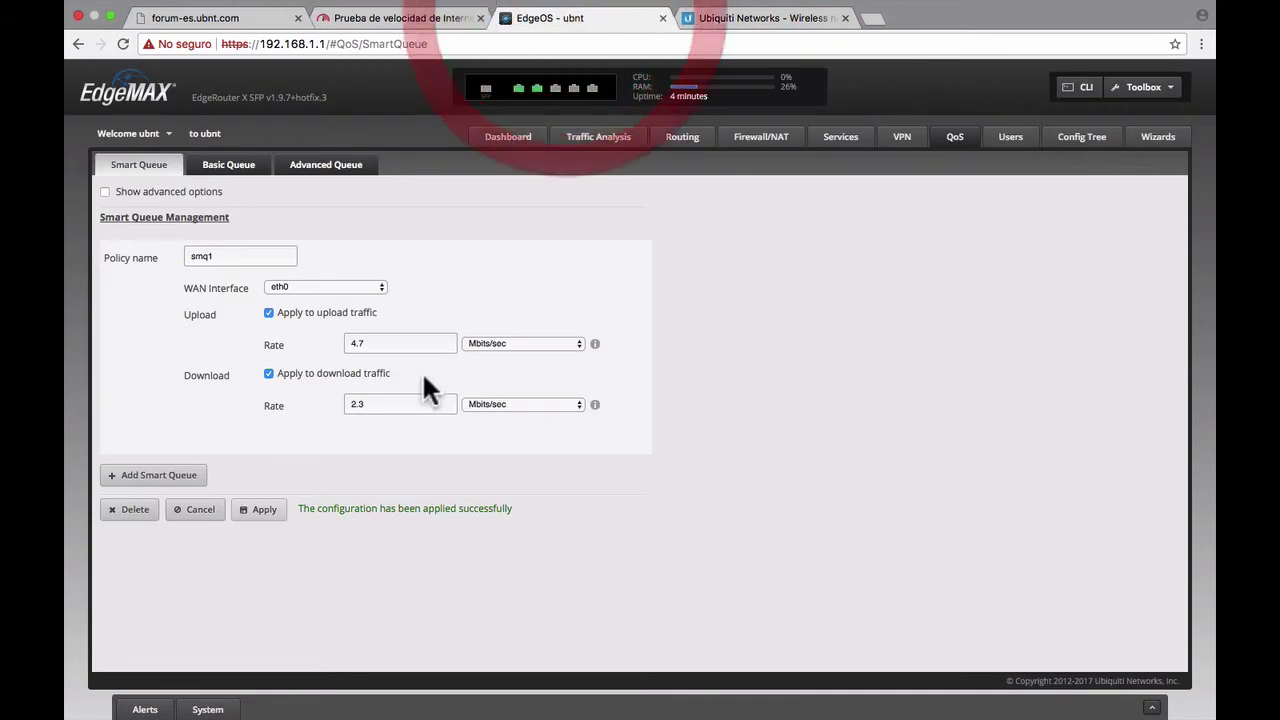
double_click(376, 404)
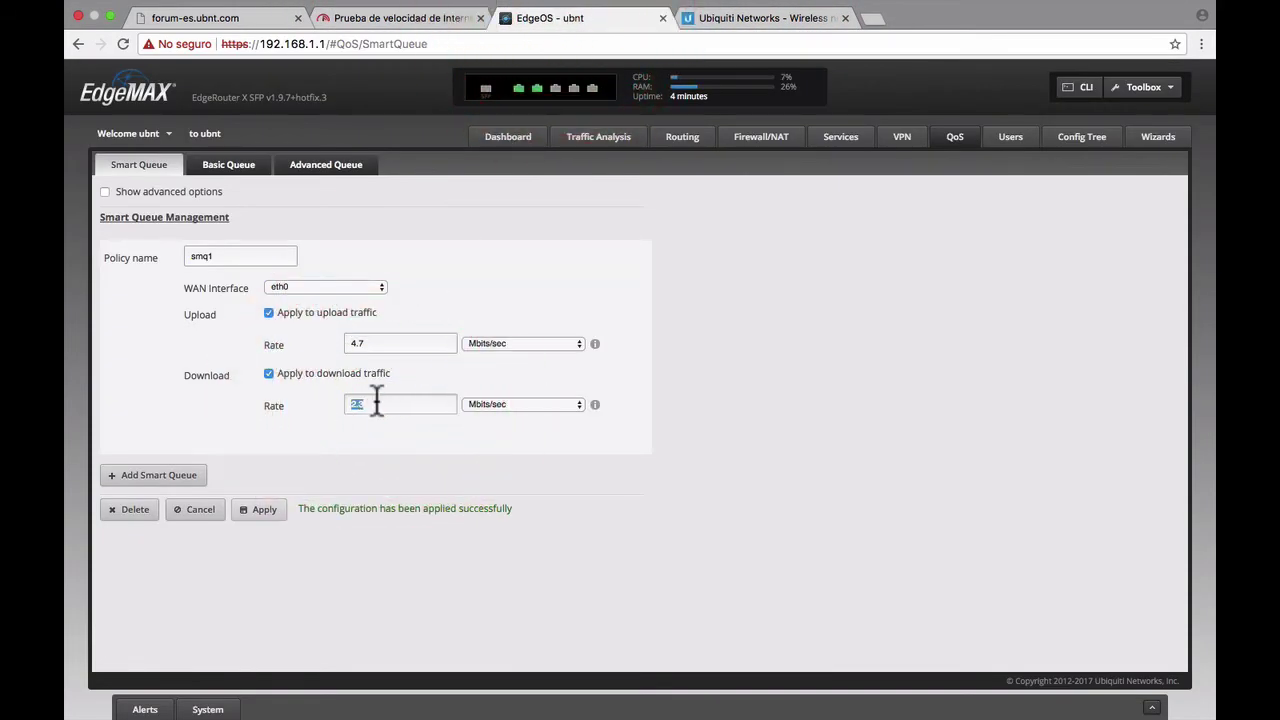
text(5.4)
double_click(391, 343)
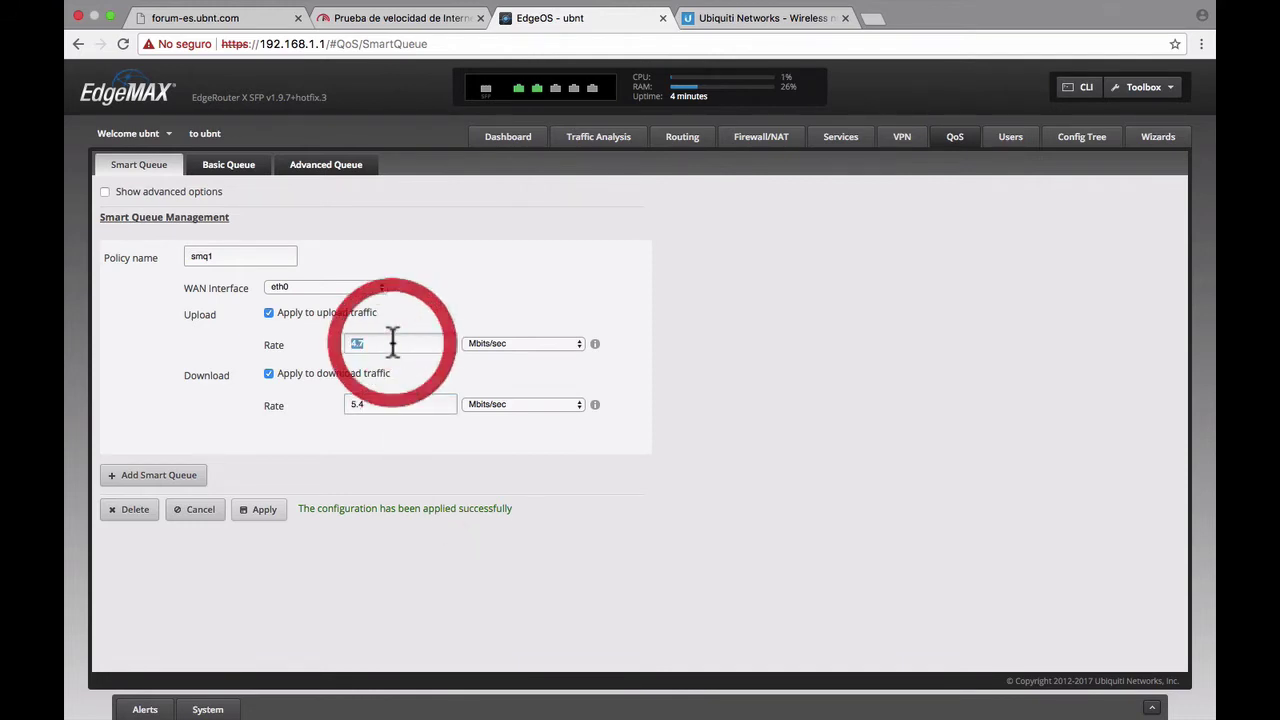
text(2.0)
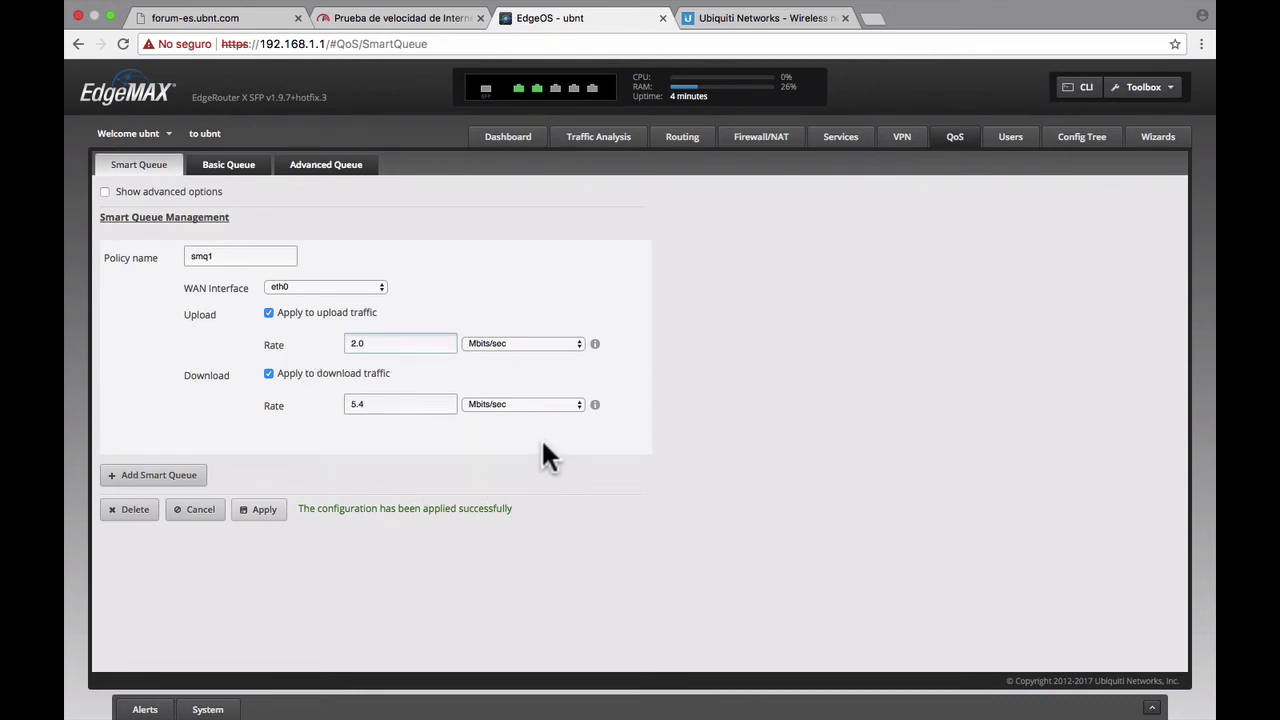
click(272, 514)
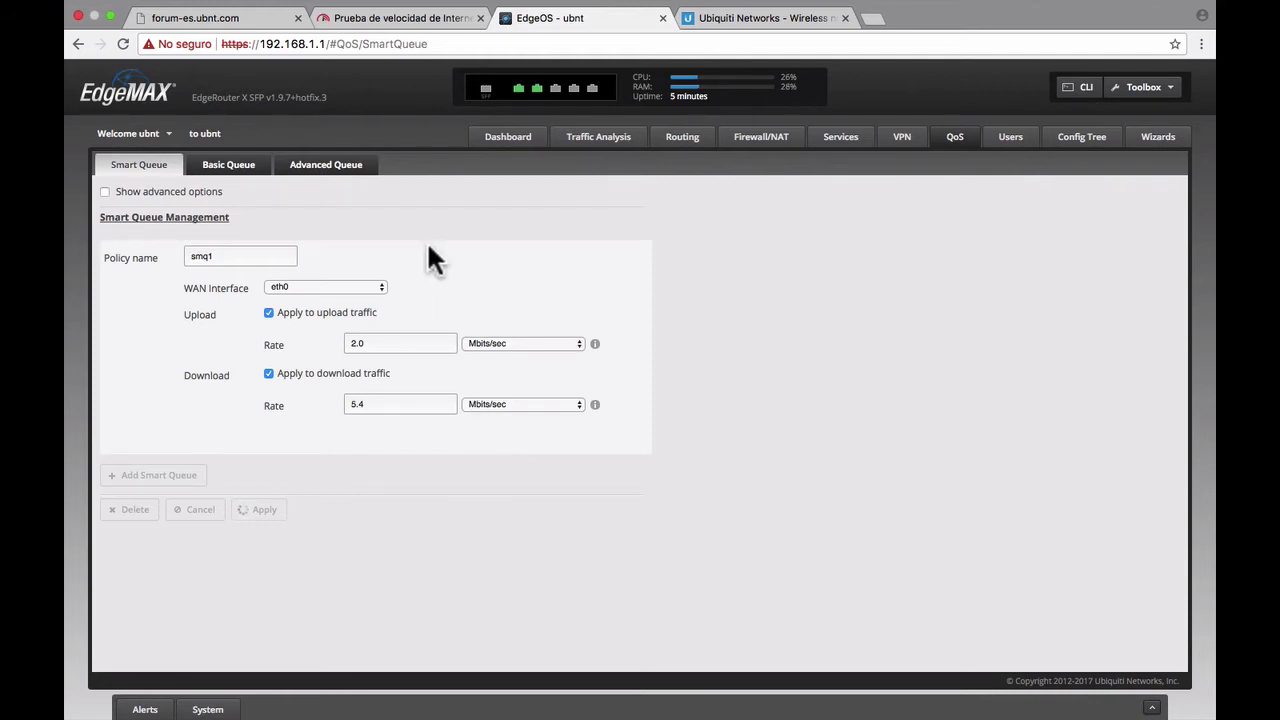
click(414, 20)
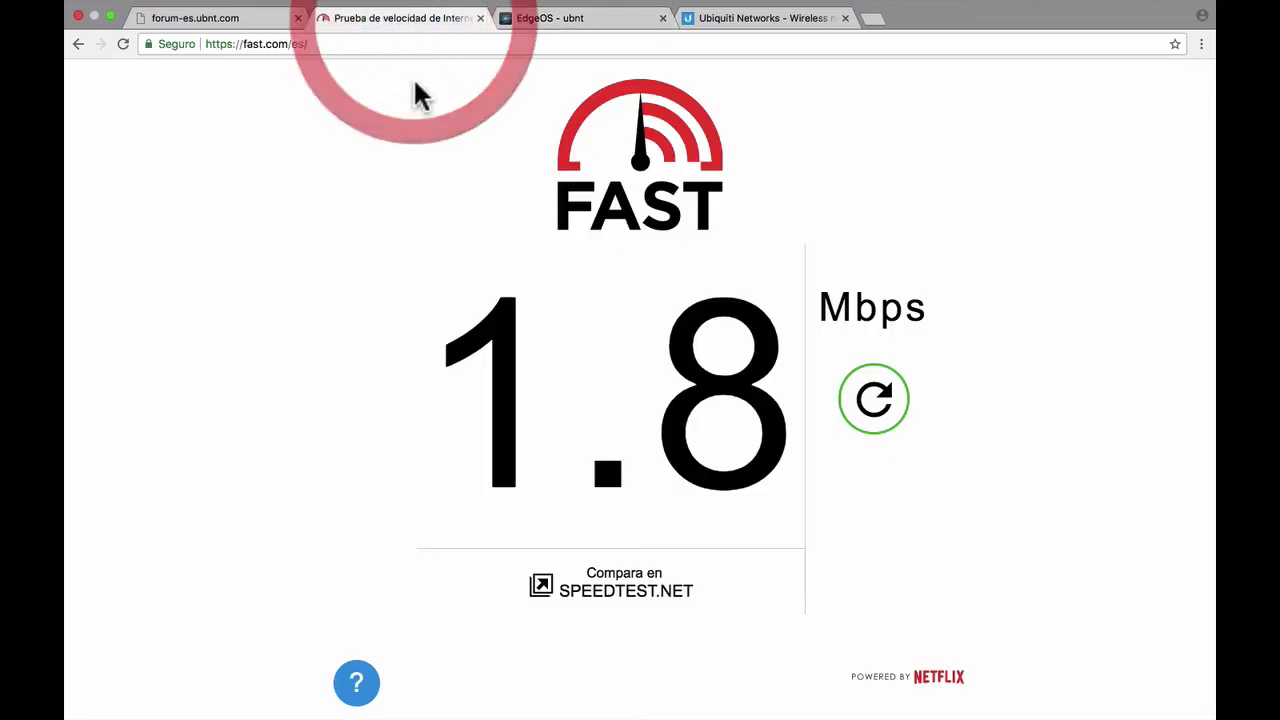
- Reload fast.com to rerun the test under the new limits, then return to EdgeOS
click(354, 45)
key(Return)
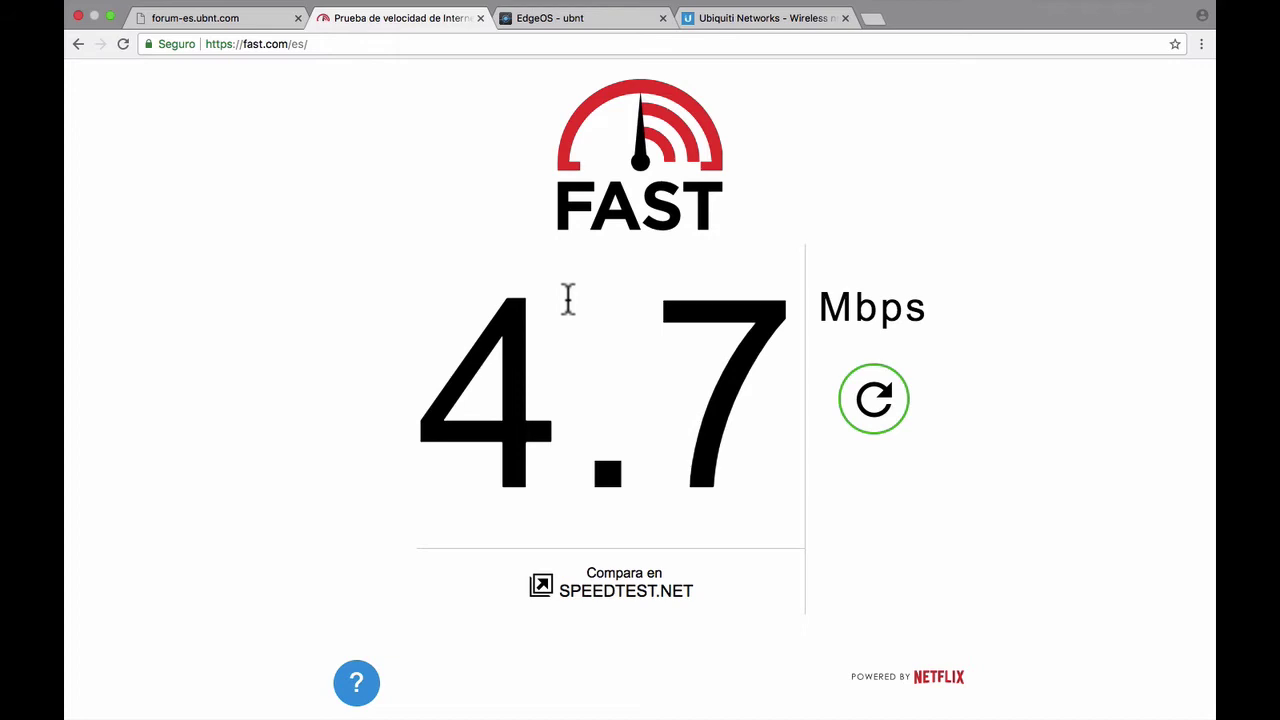
click(584, 24)
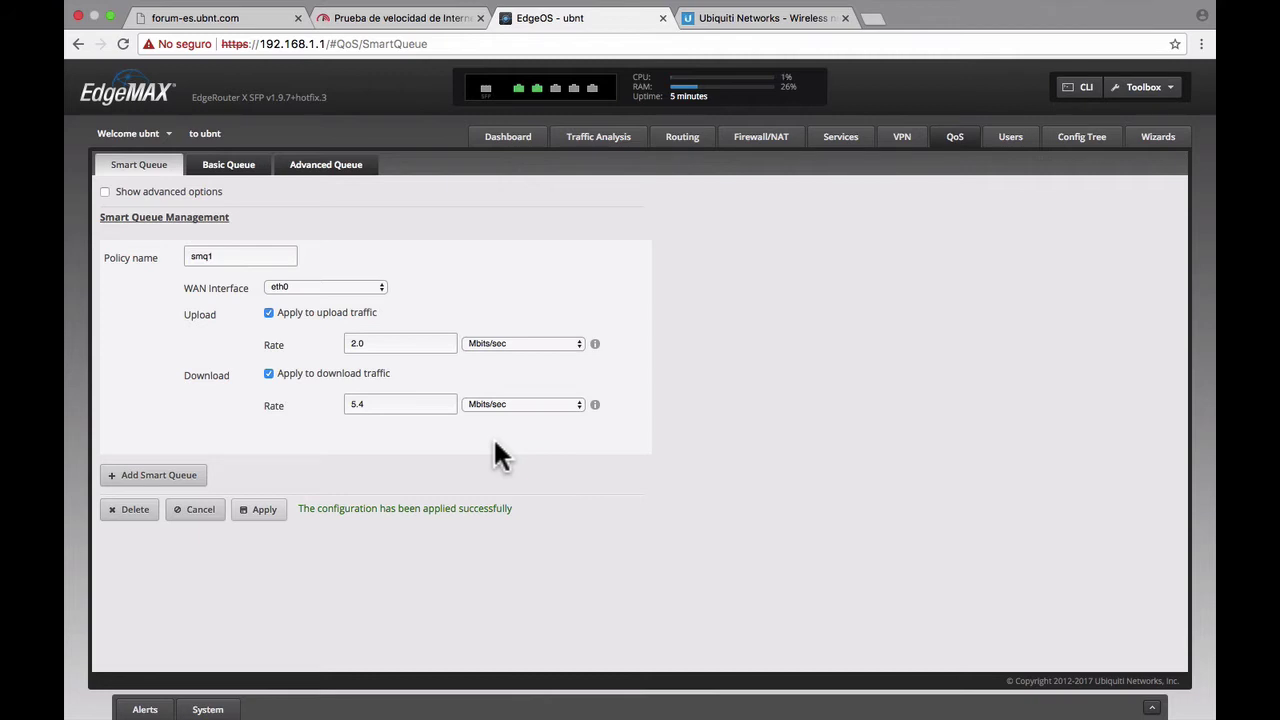
- Delete the smq1 smart queue, apply the change, and return to the Fast.com tab
click(135, 510)
click(692, 436)
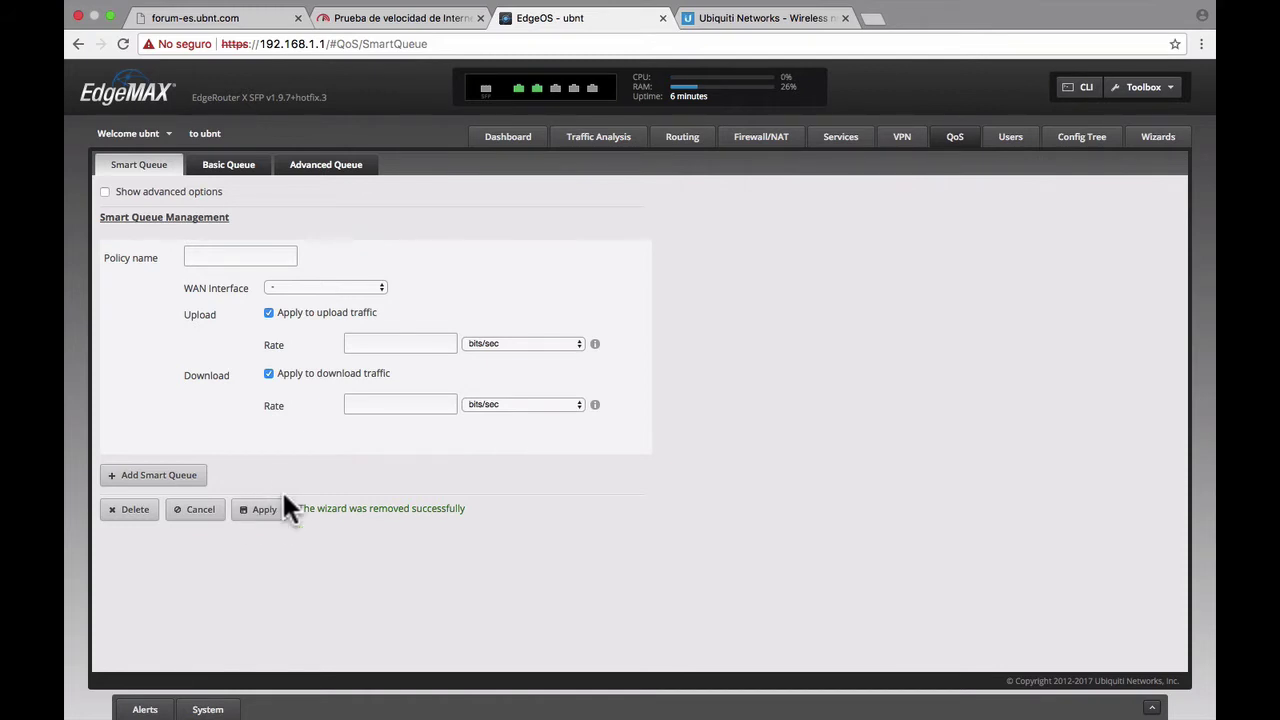
click(263, 510)
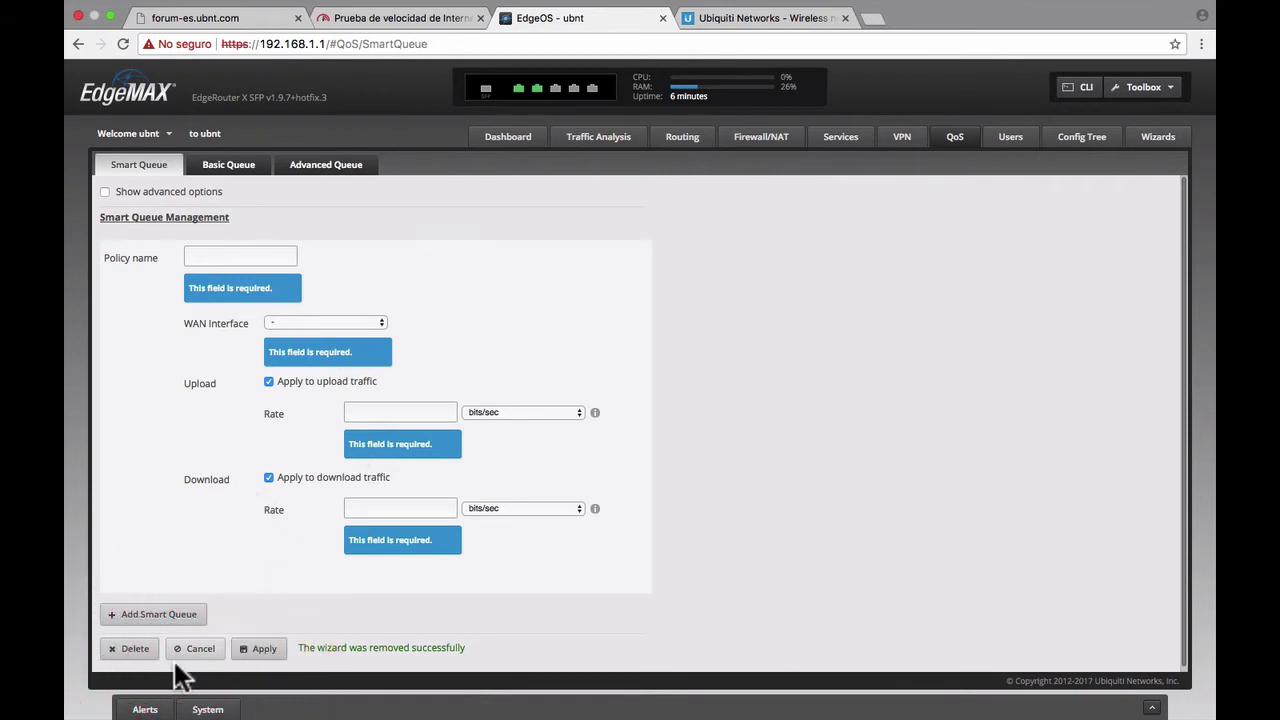
click(252, 176)
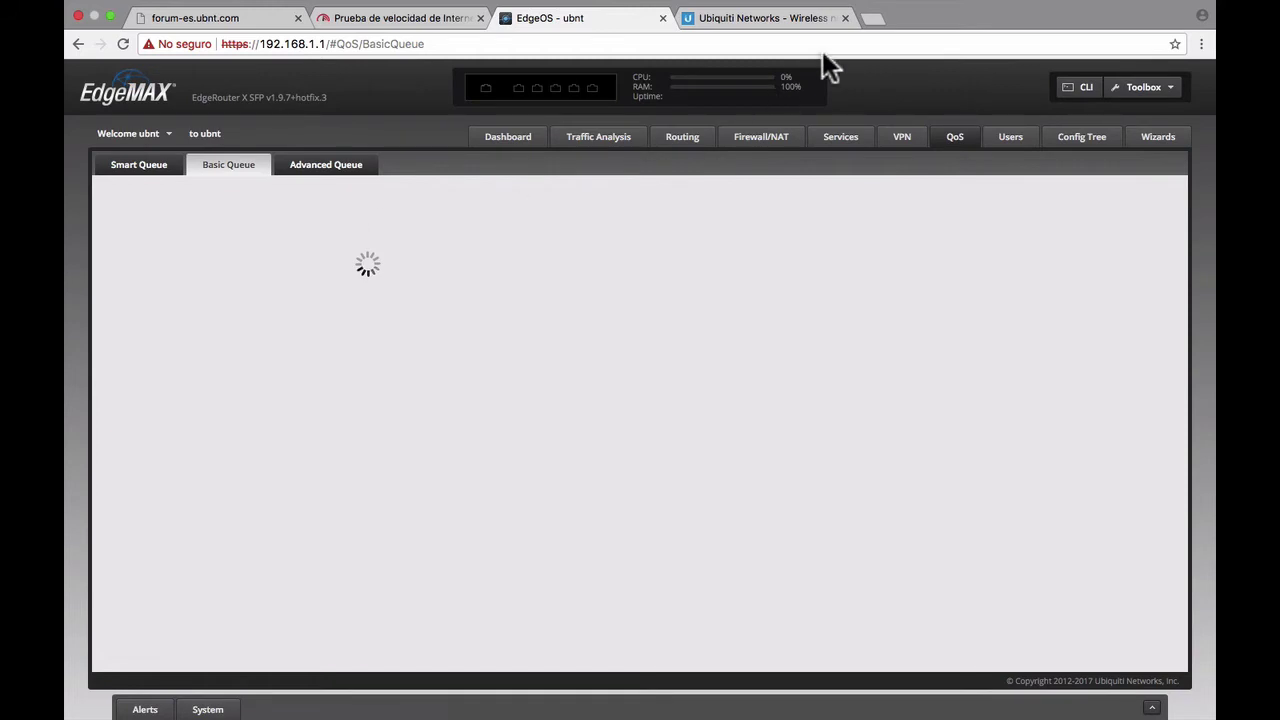
click(445, 28)
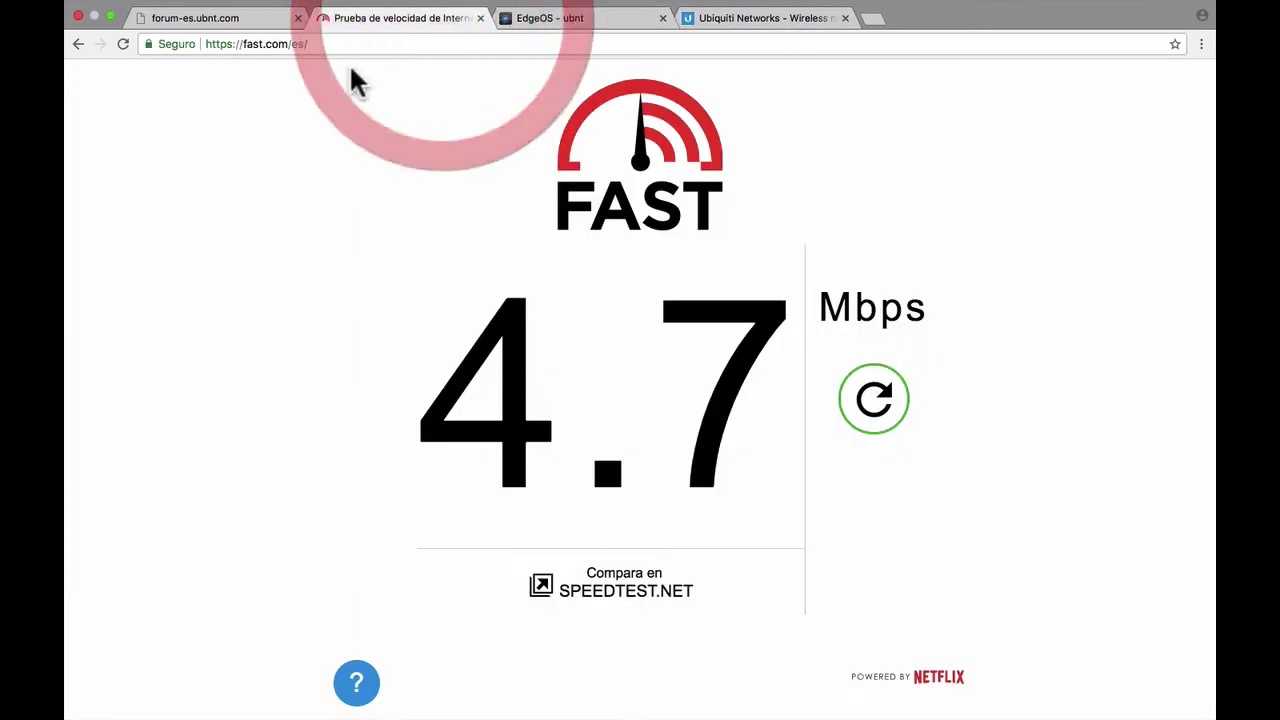
- Rerun the Fast.com test without the smart queue and confirm the Mac's IP 192.168.1.38
click(346, 42)
key(Return)
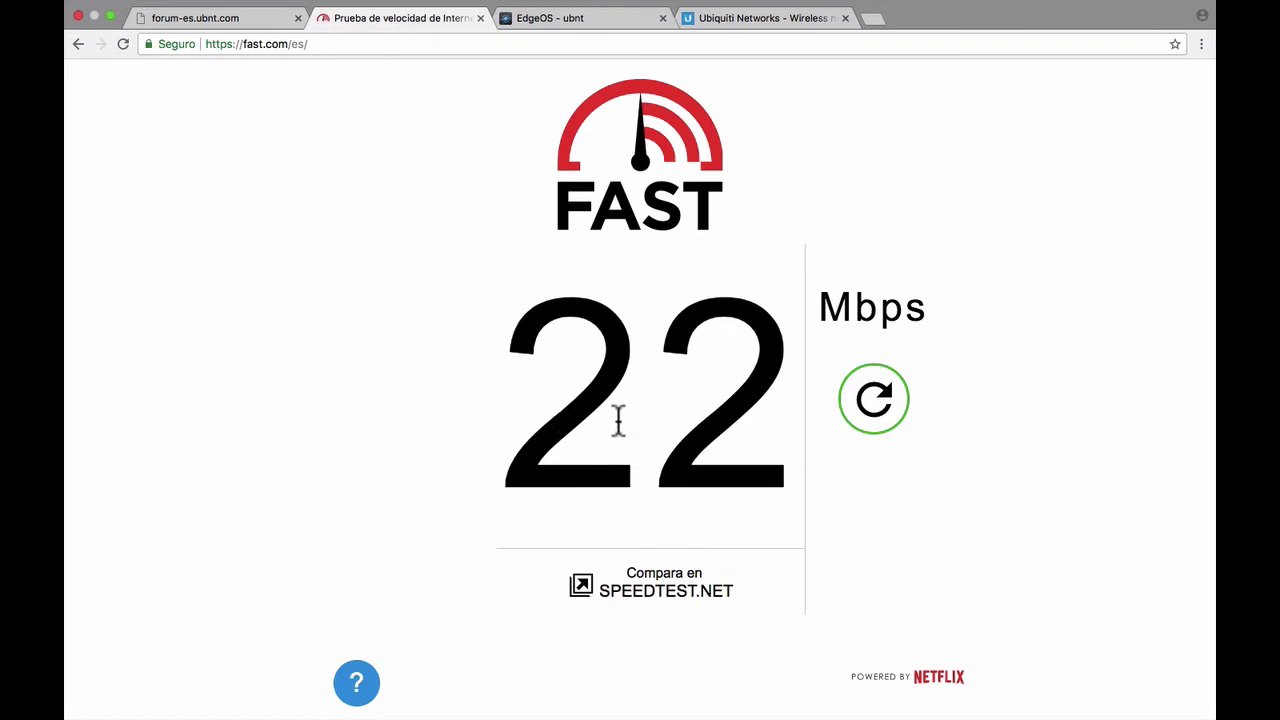
key(ctrl+Left)
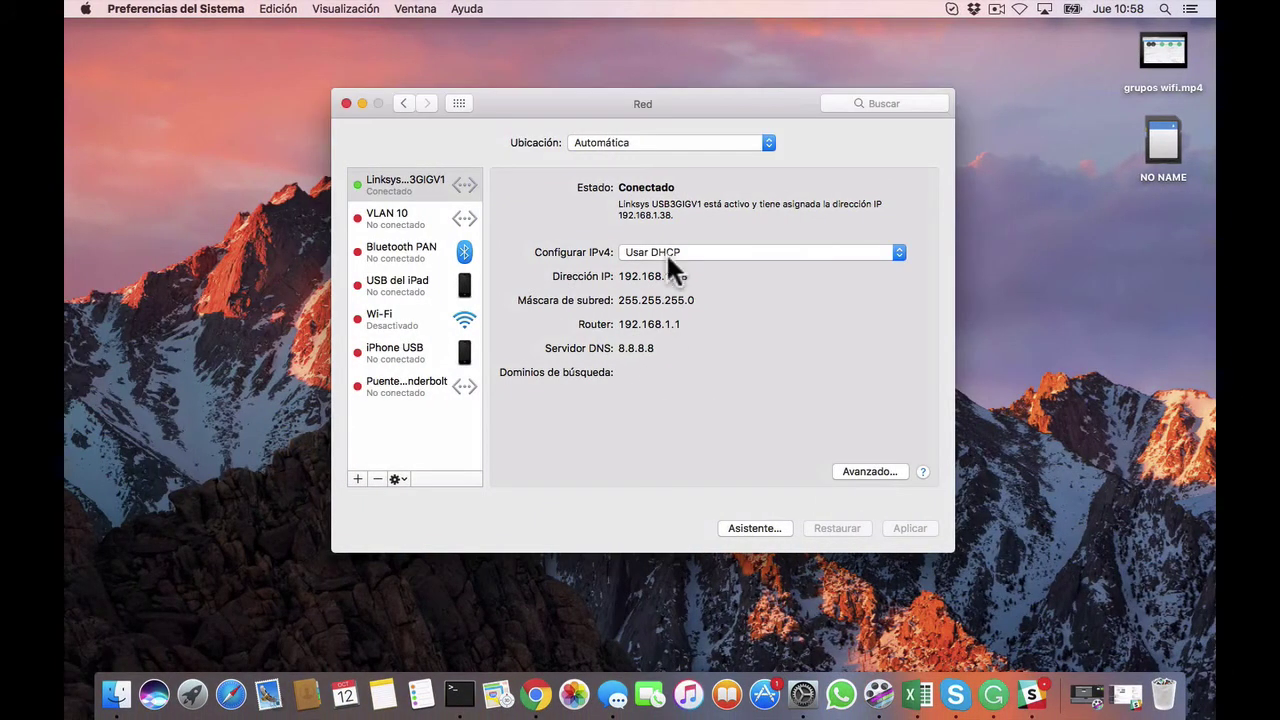
key(ctrl+Right)
key(ctrl+Left)
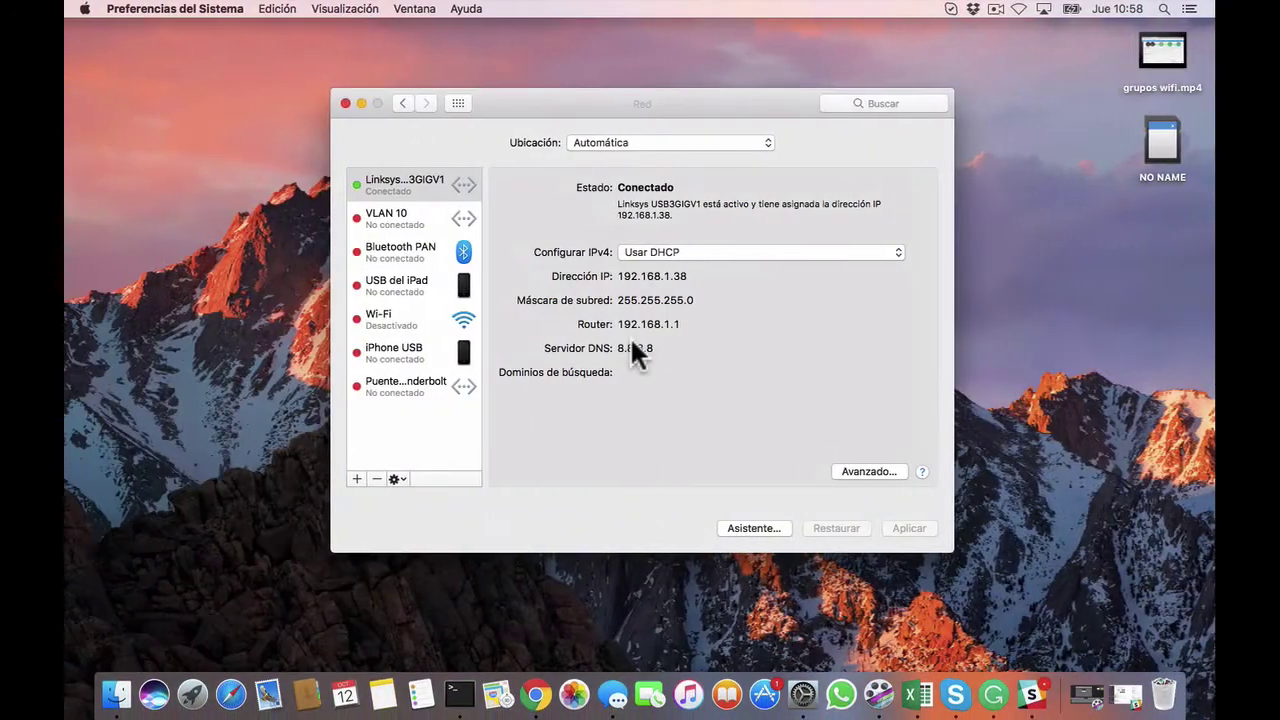
key(ctrl+Right)
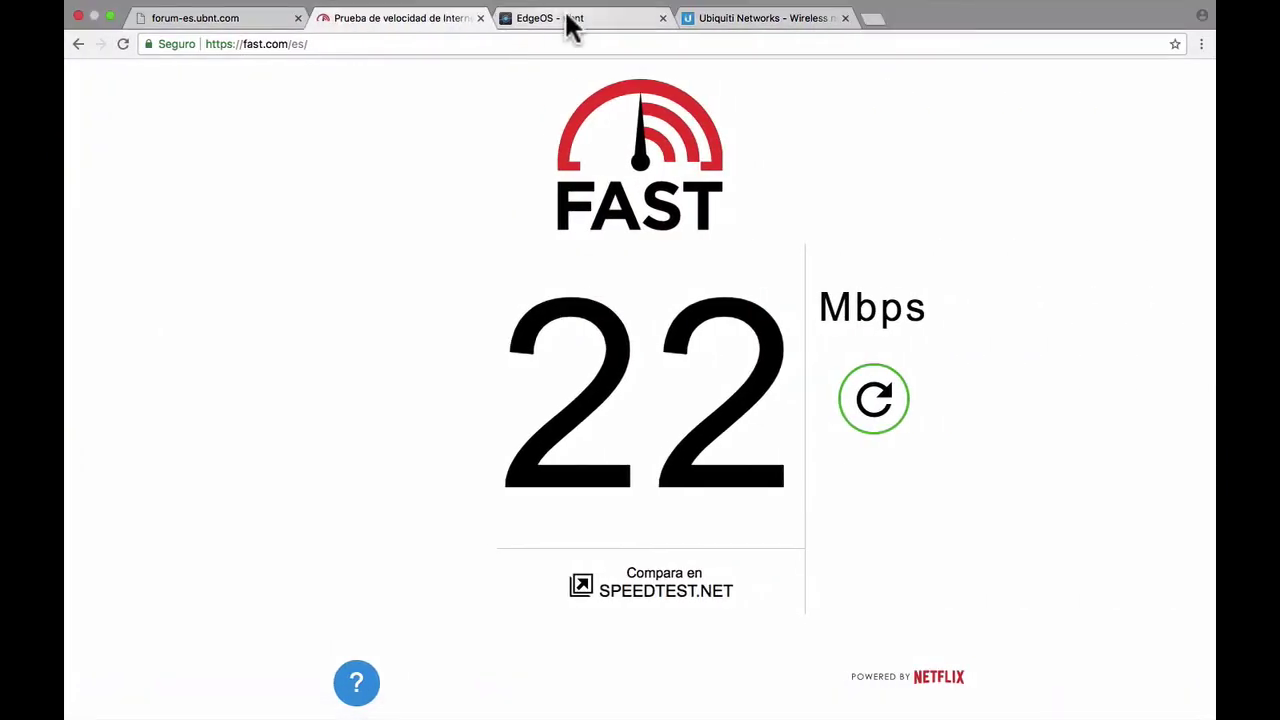
- Remove the old 192.168.1.30 and 192.168.1.10 basic queues
click(570, 19)
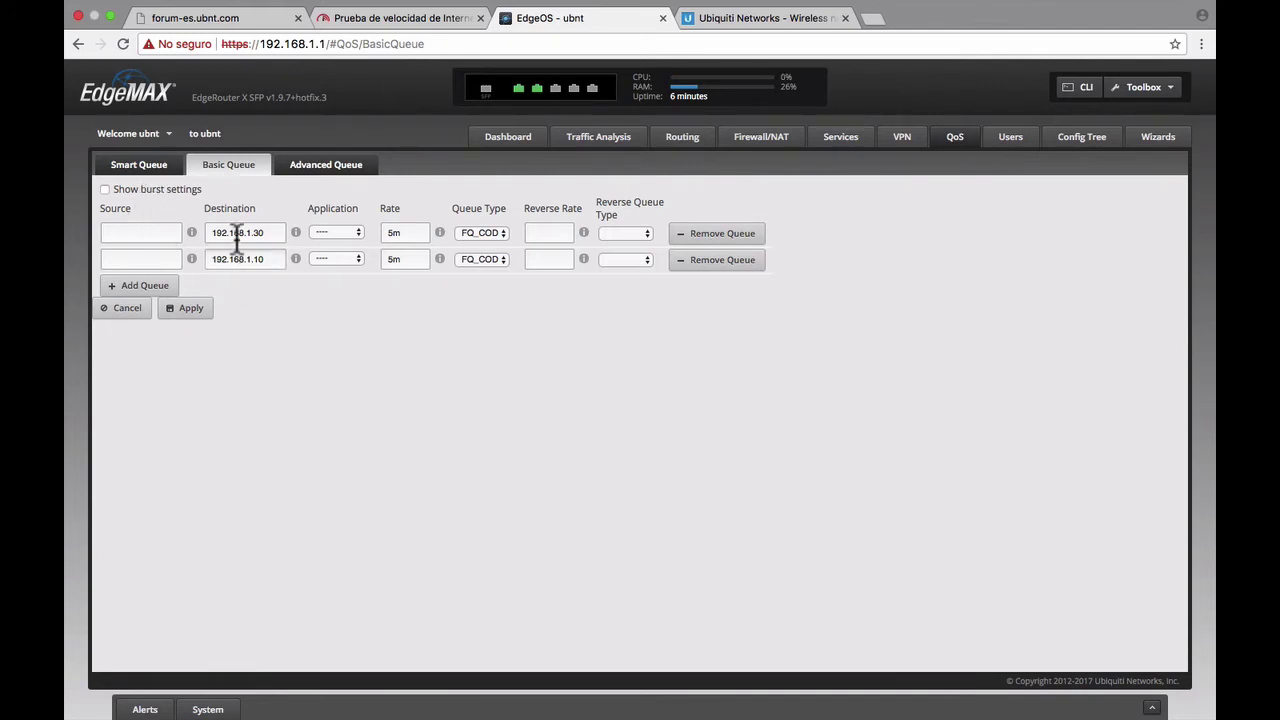
click(716, 260)
click(714, 236)
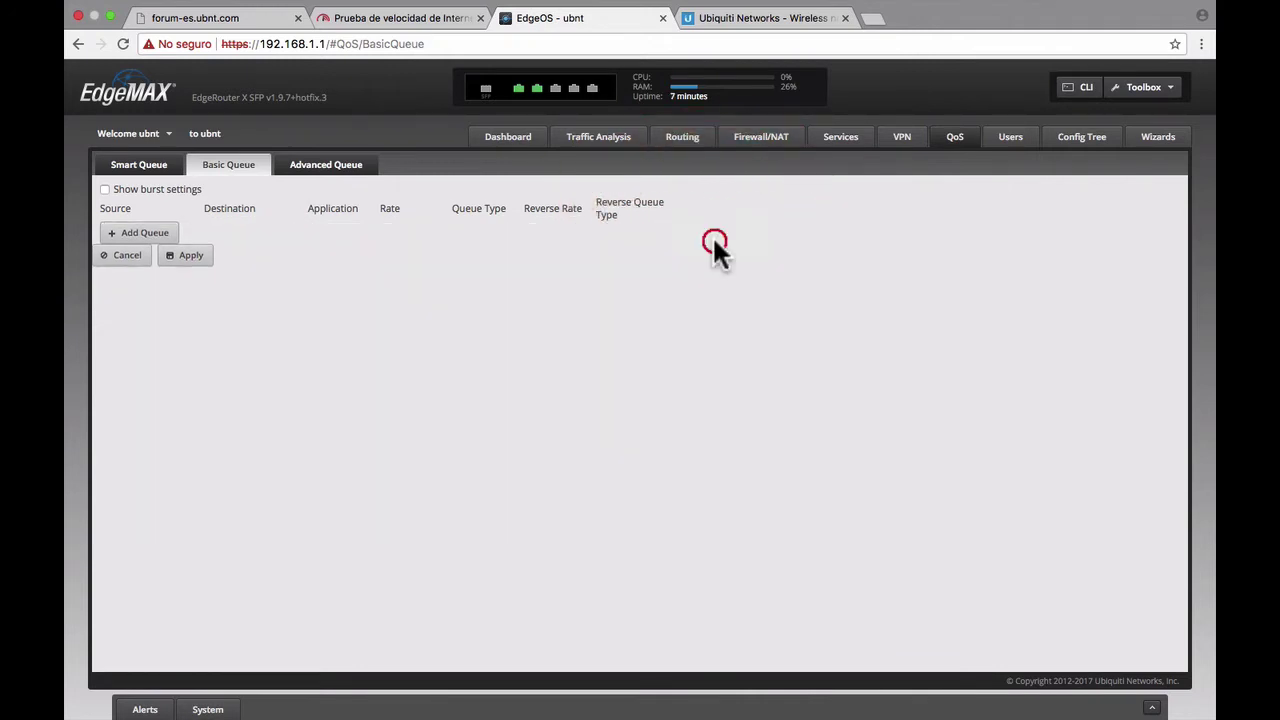
- Add a new basic queue with destination 192.168.1.38 and rate 5.4m
click(143, 236)
click(260, 231)
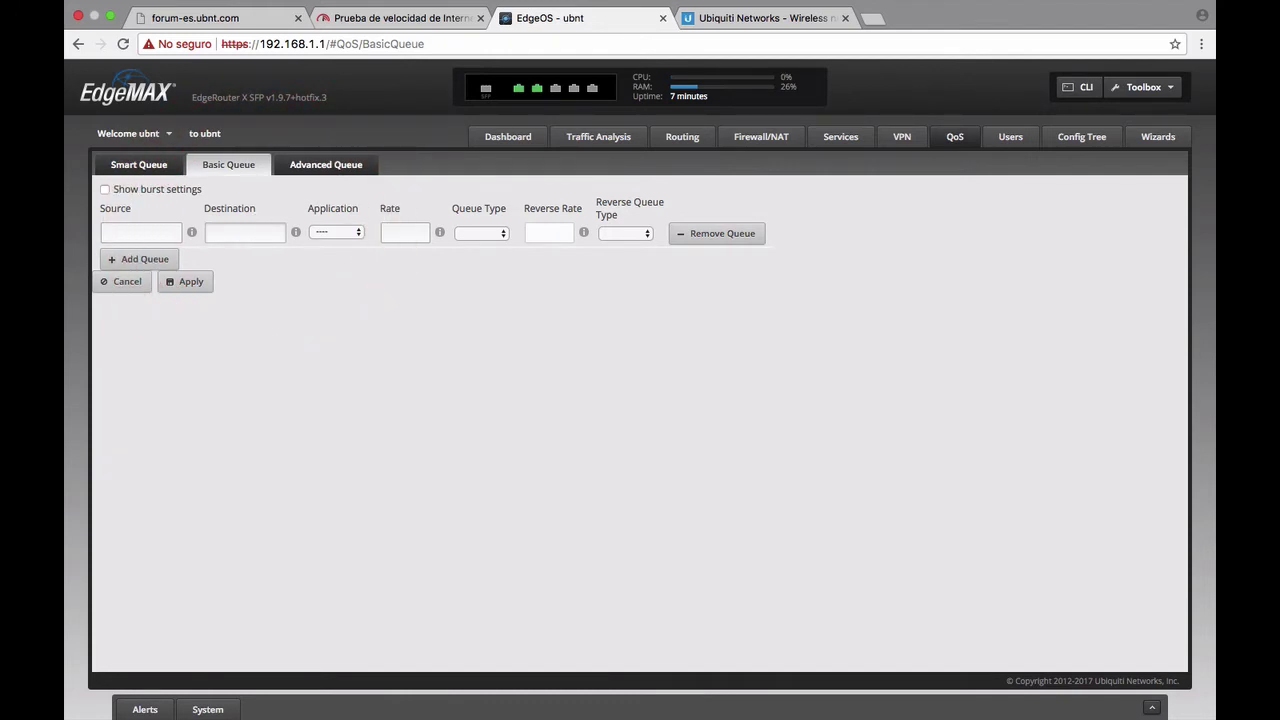
text(192.168.1.38)
click(408, 234)
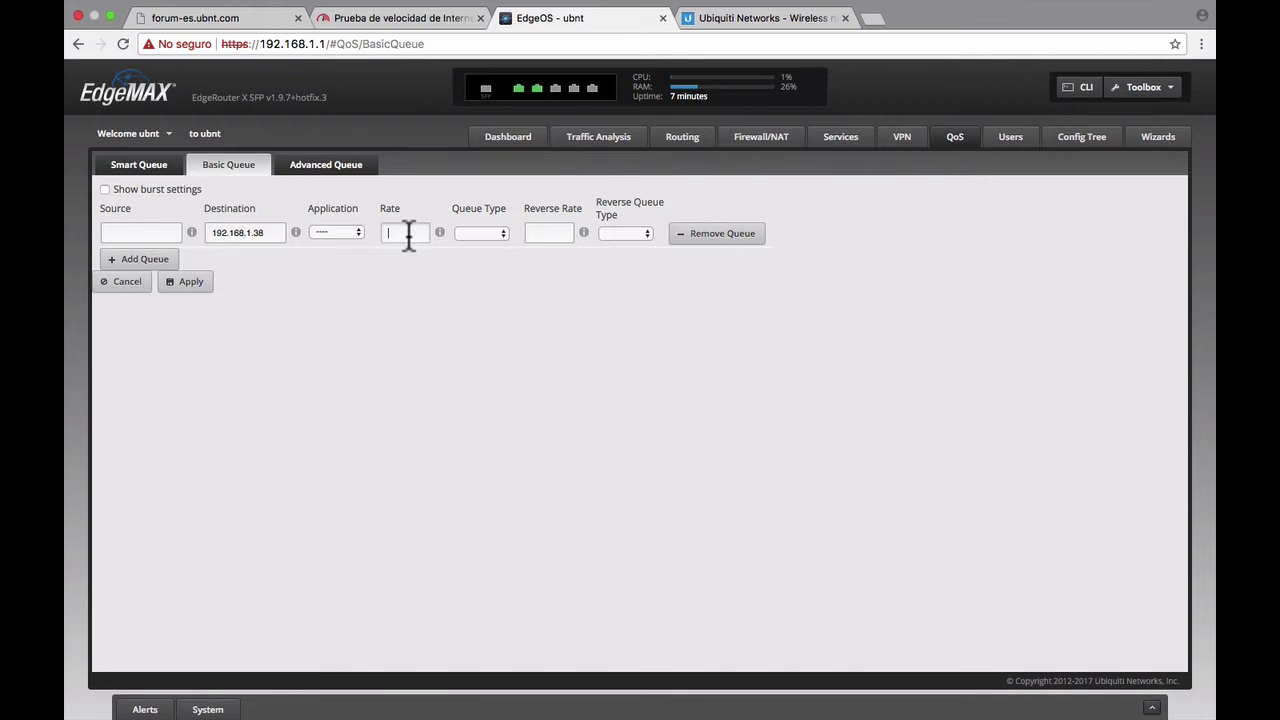
text(5.4m)
click(497, 234)
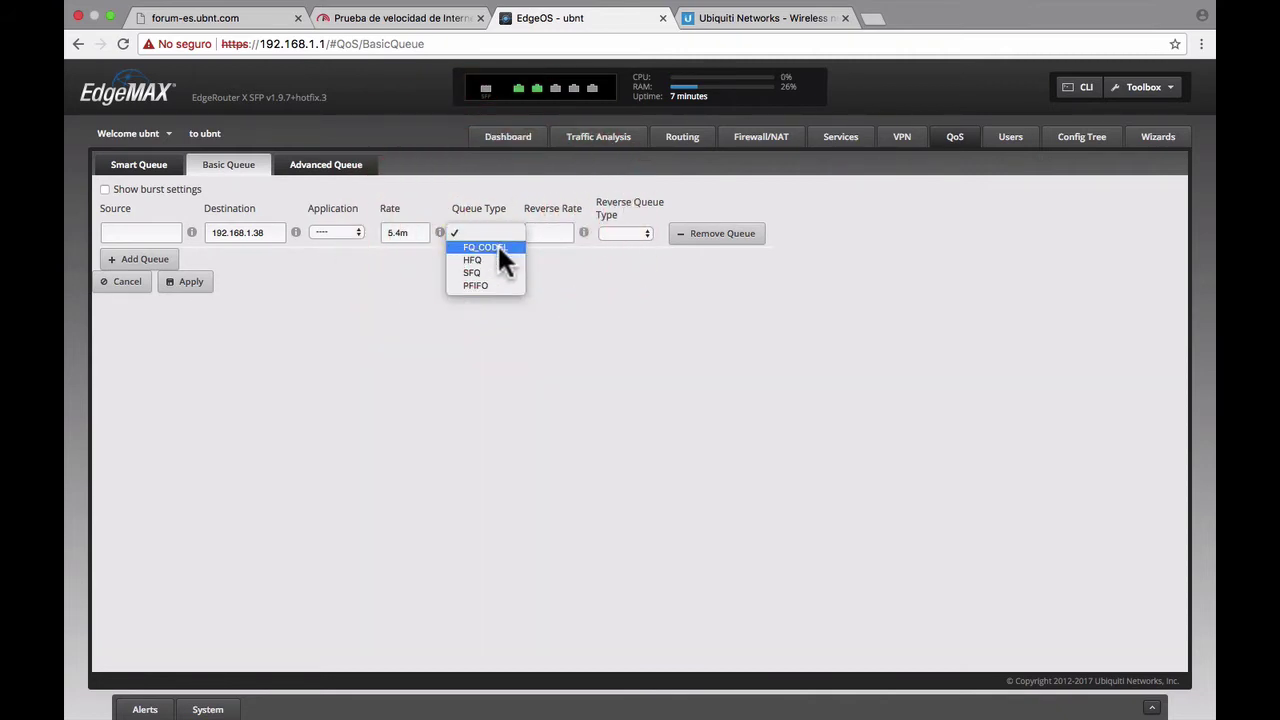
- Set the new queue's type to FQ_CODEL and its reverse rate to 2m
click(497, 246)
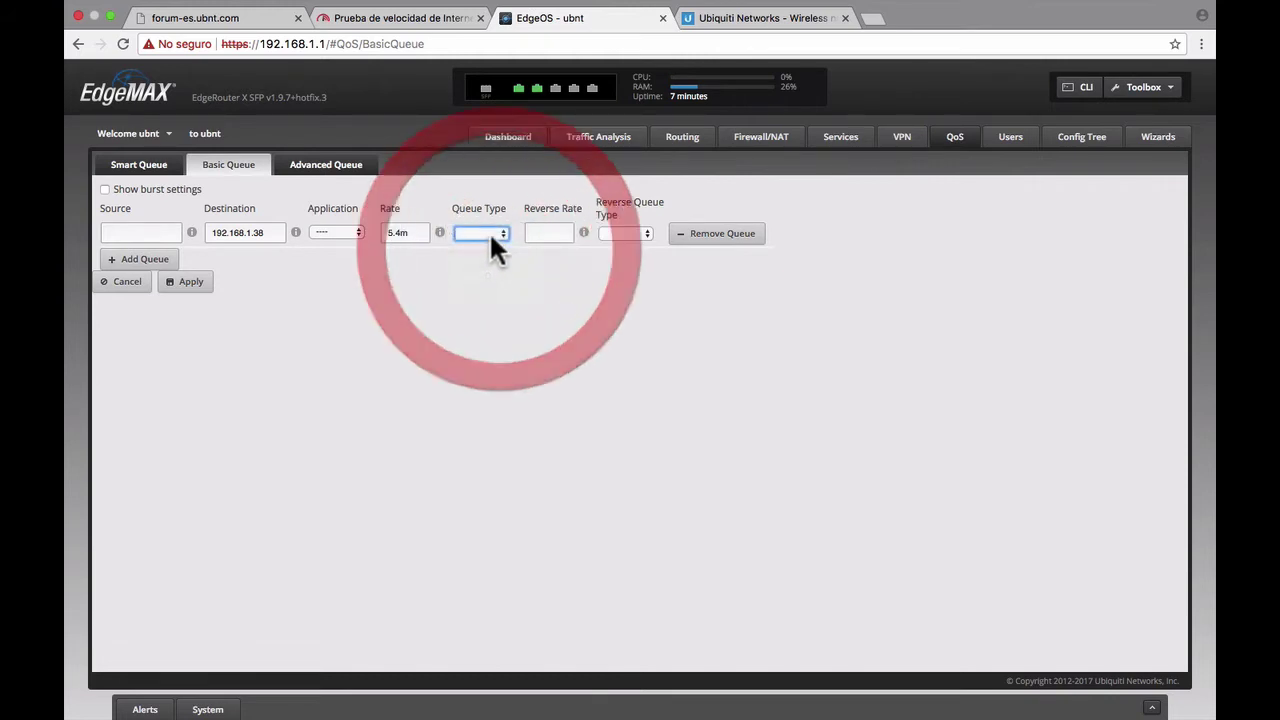
click(490, 232)
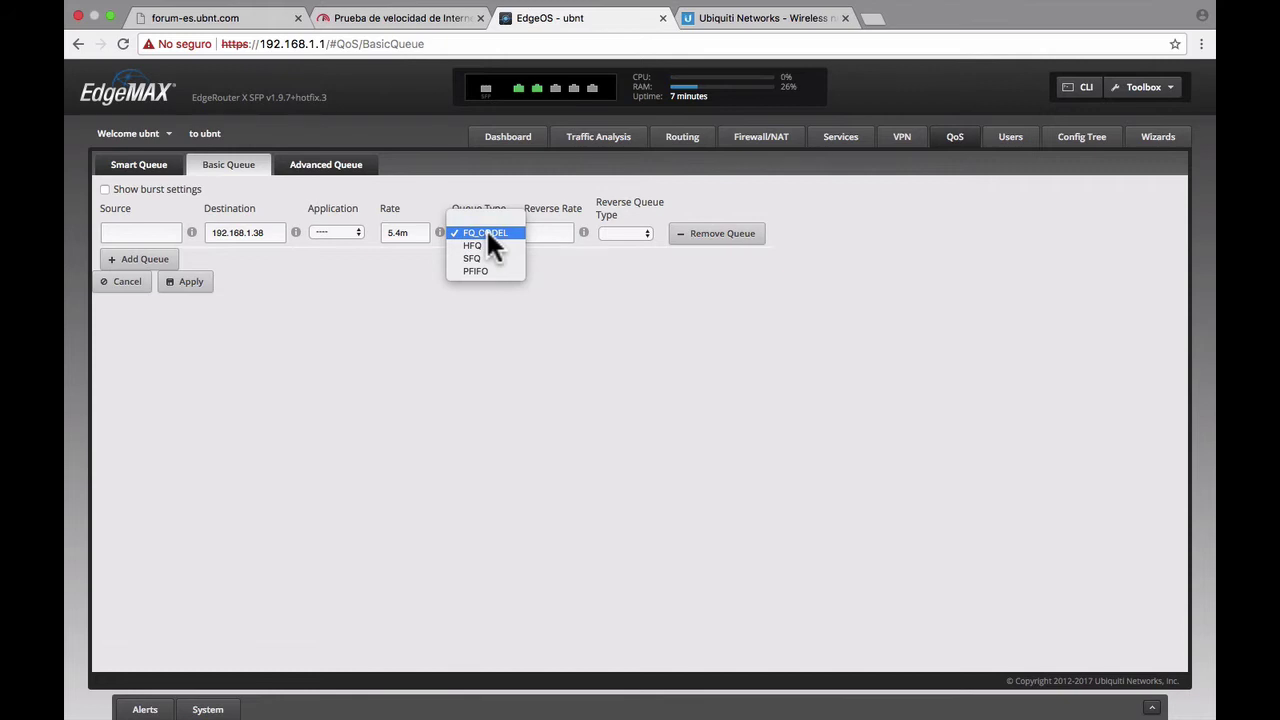
click(486, 228)
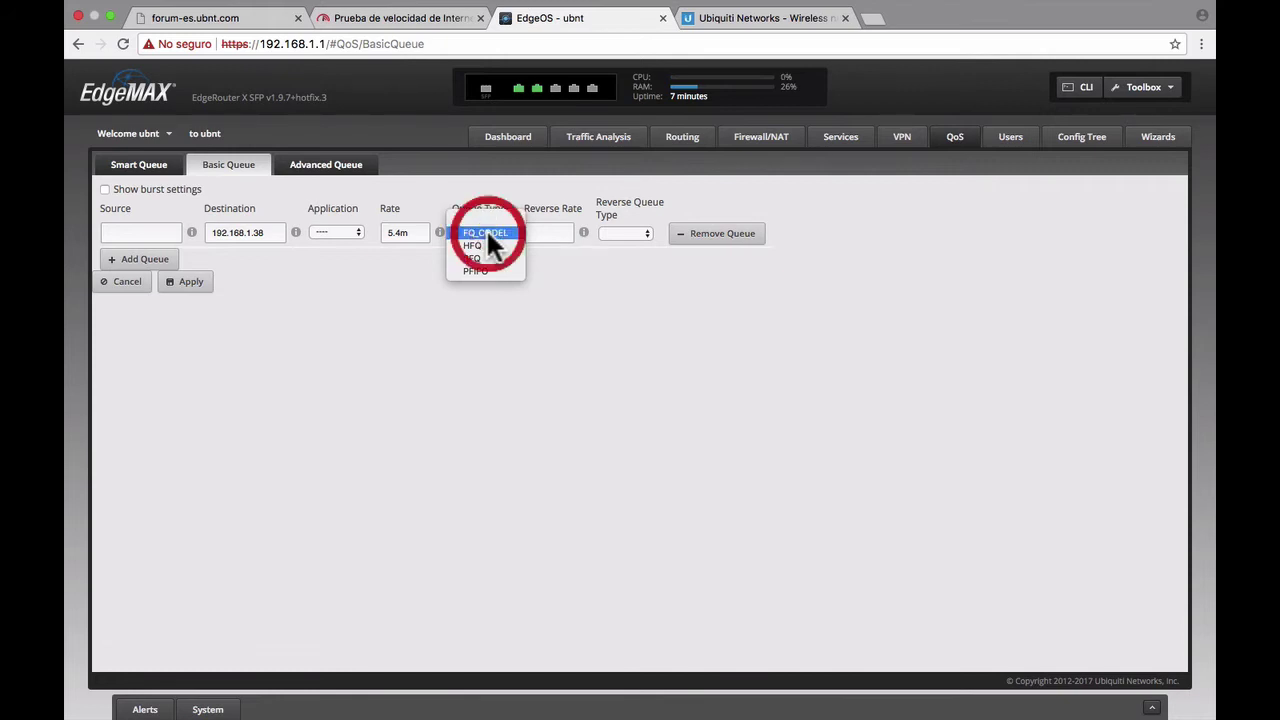
click(486, 228)
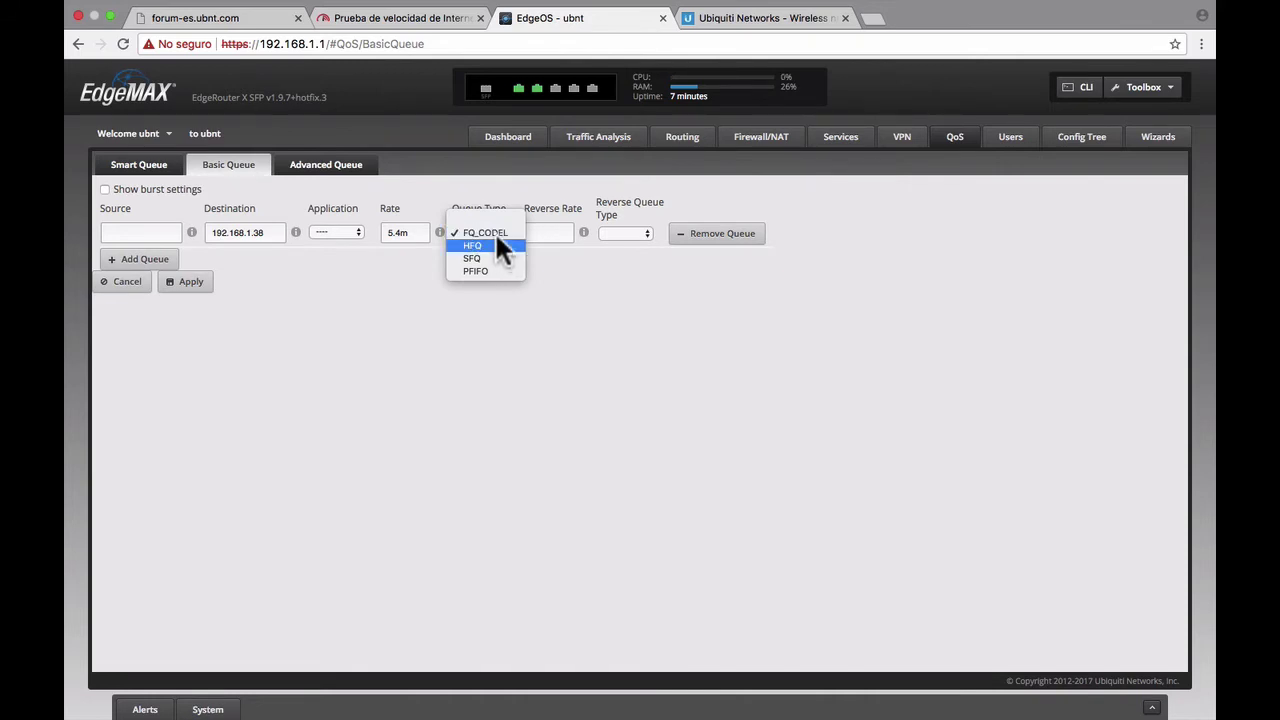
click(495, 231)
click(553, 232)
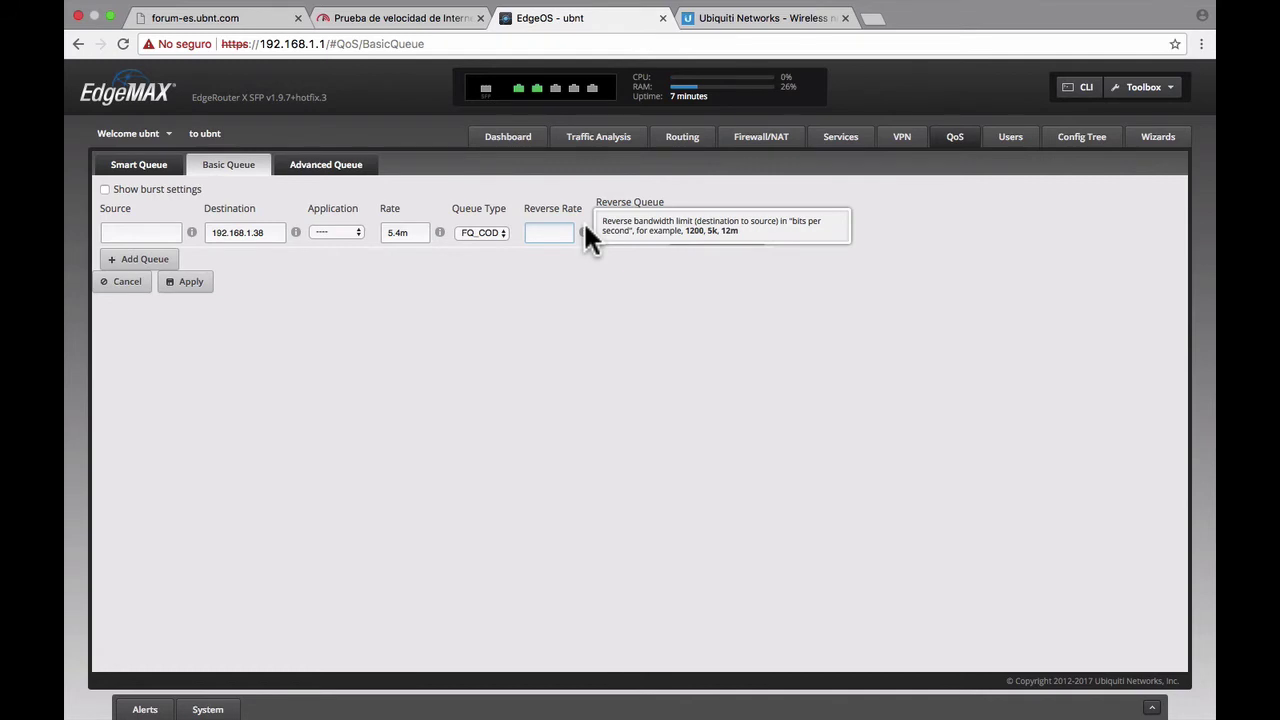
click(552, 236)
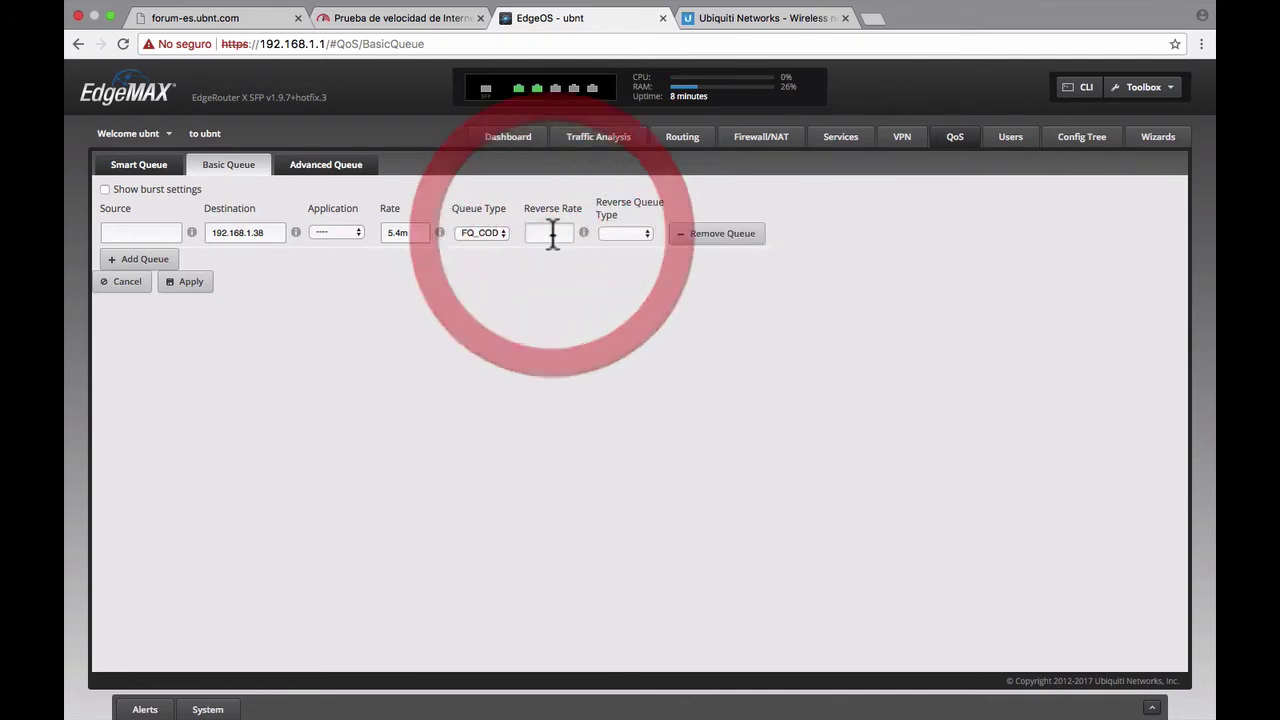
text(2m)
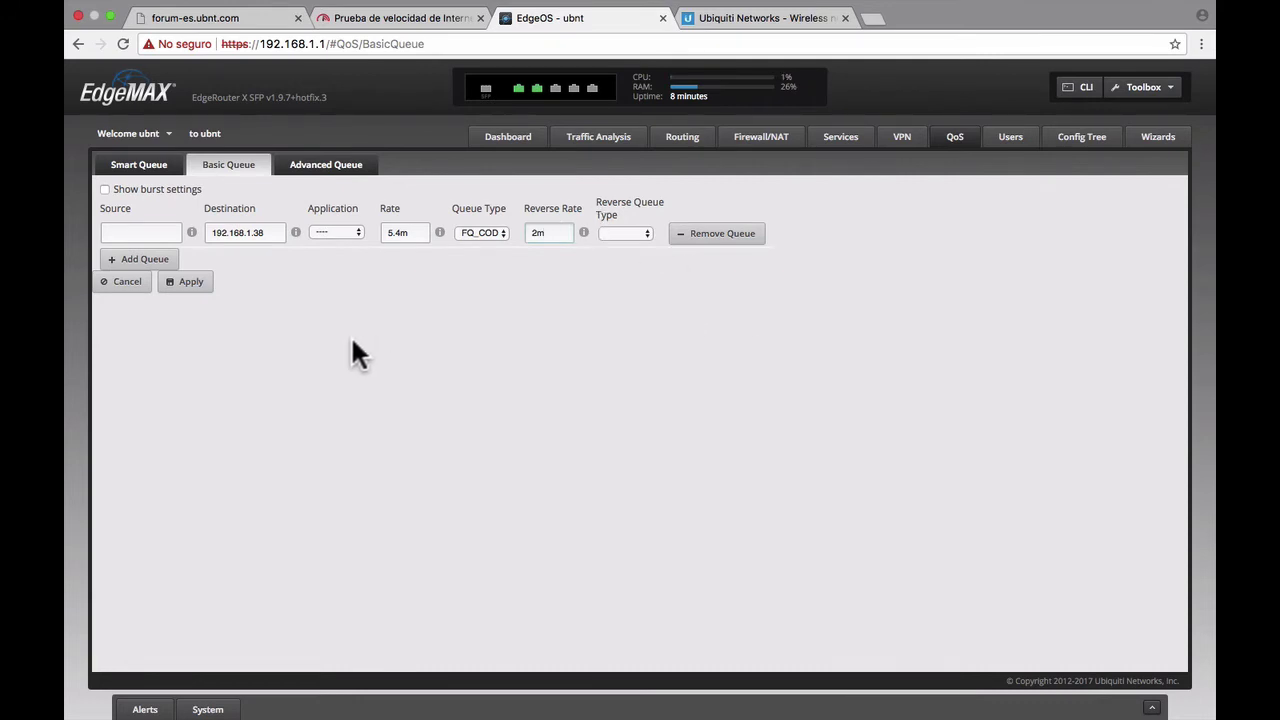
- Set the reverse queue type to FQ_CODEL, apply the queue, and return to Fast.com
click(195, 283)
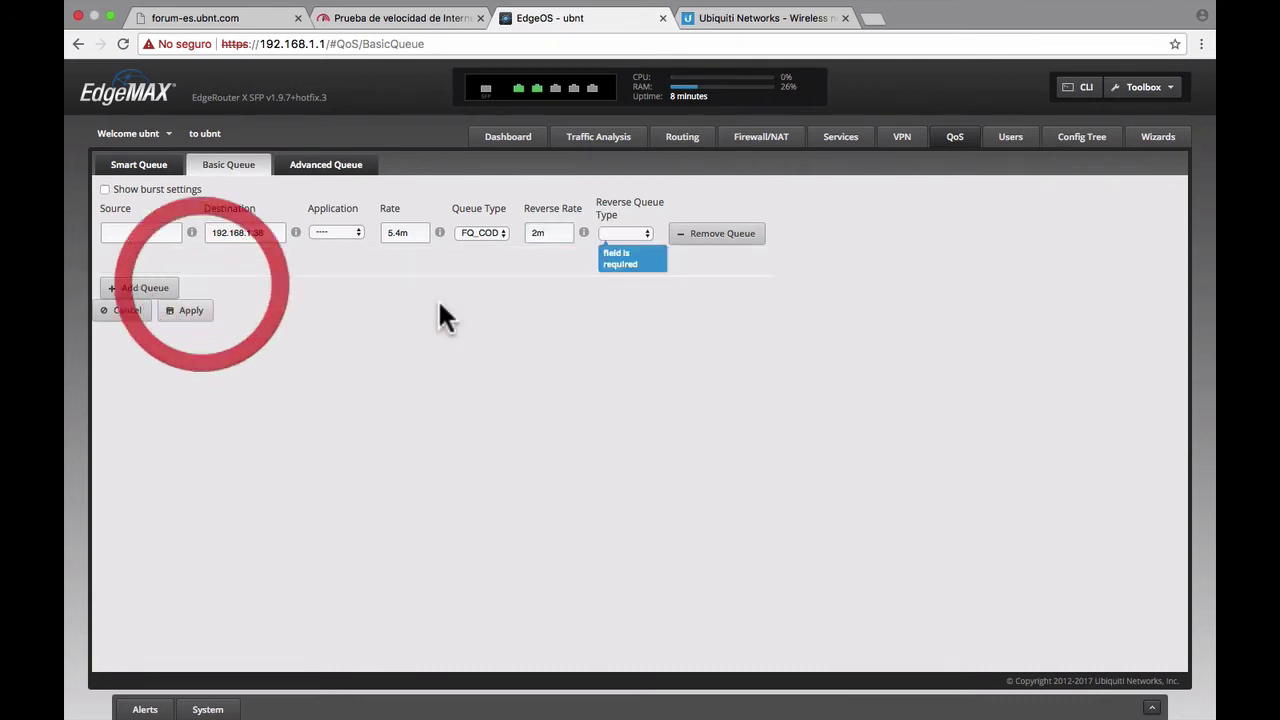
click(640, 236)
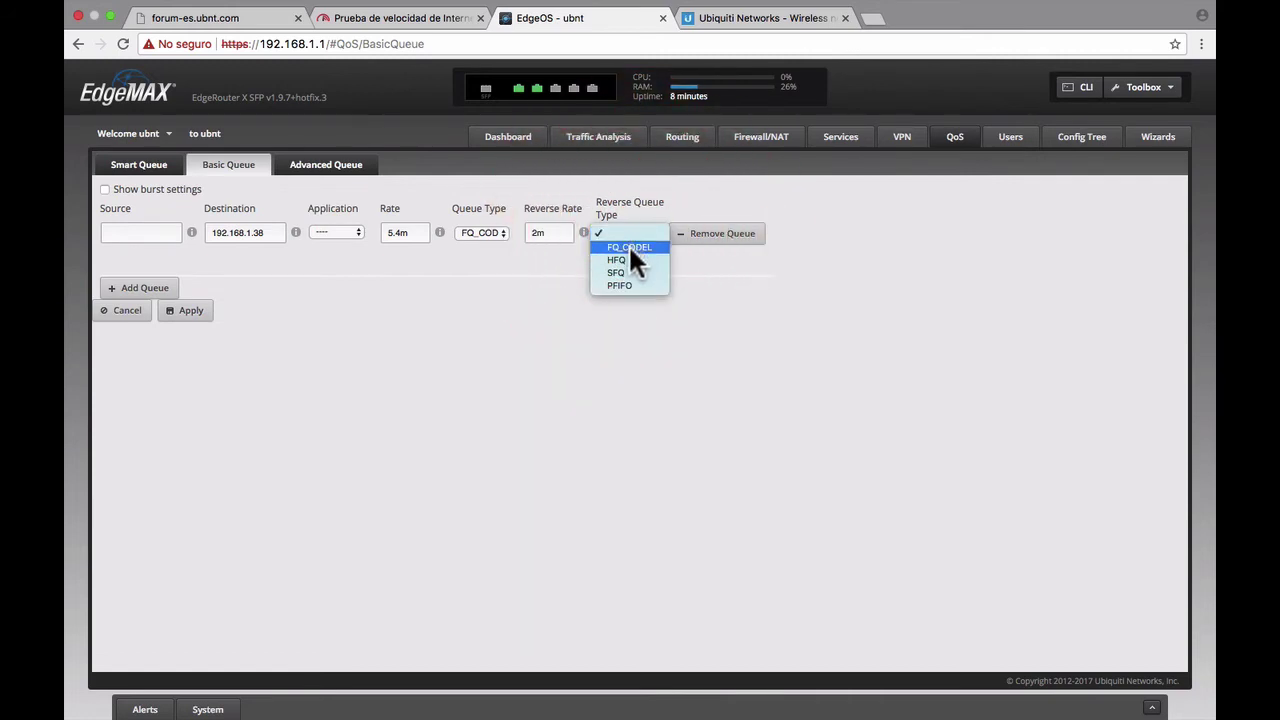
click(612, 258)
click(346, 375)
click(196, 309)
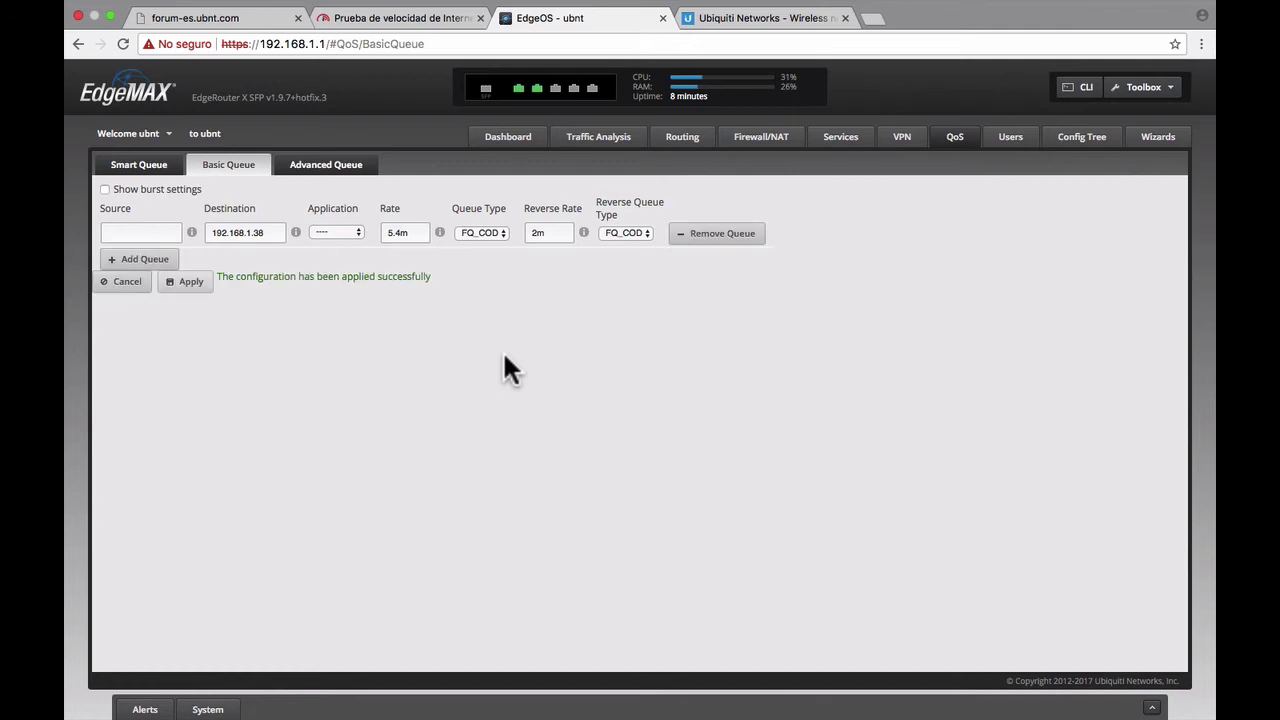
click(423, 17)
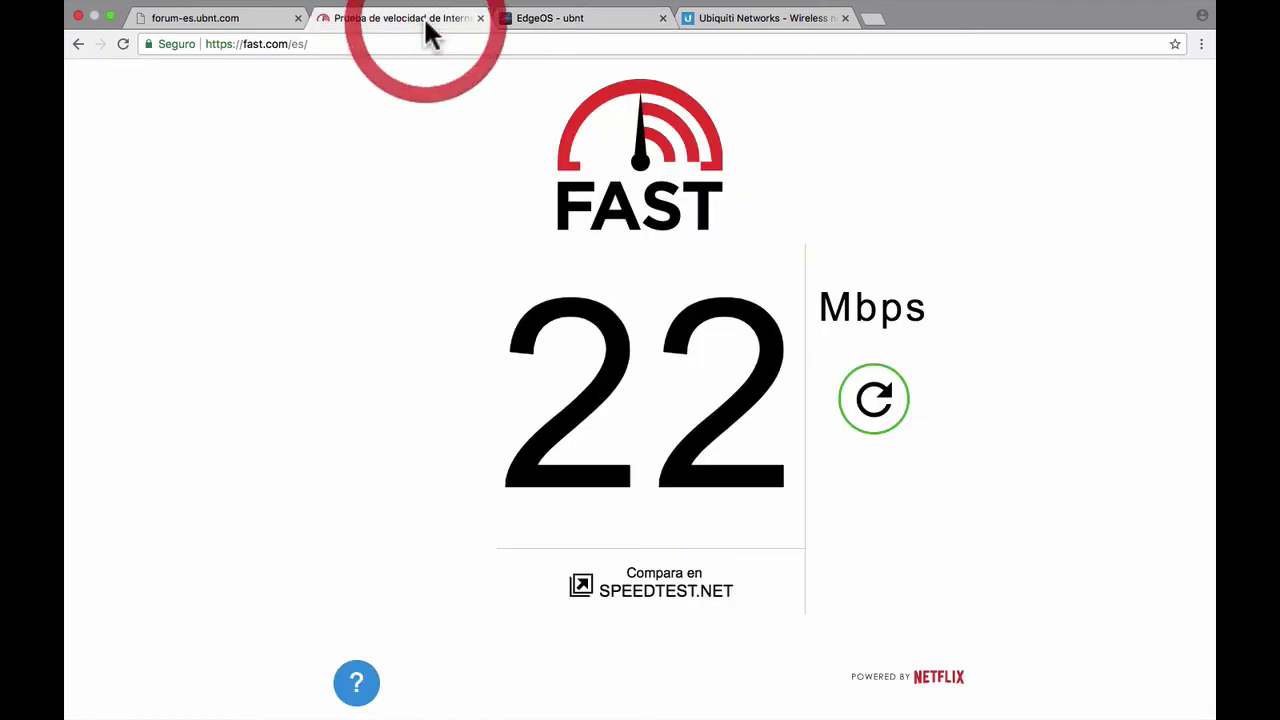
- Rerun the Fast.com test, now reading 5.0 Mbps, and open a new browser tab
click(350, 44)
key(Return)
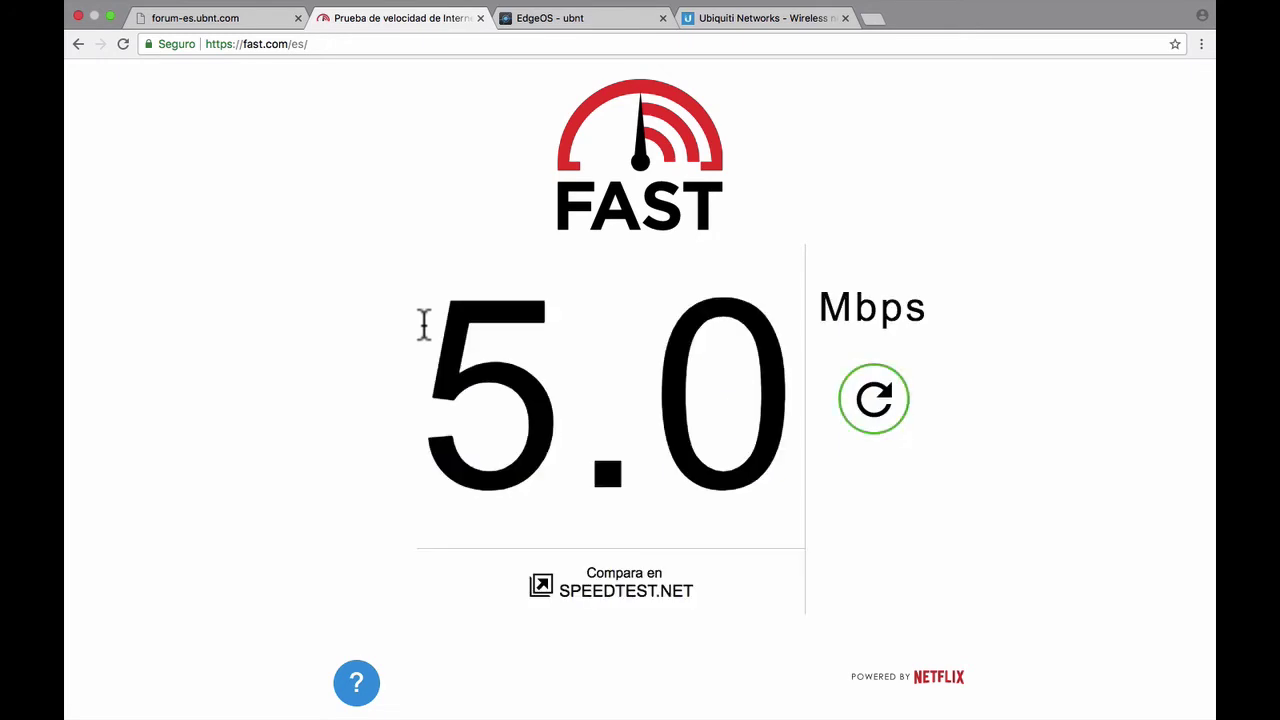
click(877, 20)
- Load beta.speedtest.net from the address suggestions and start a speed test
text(speed test)
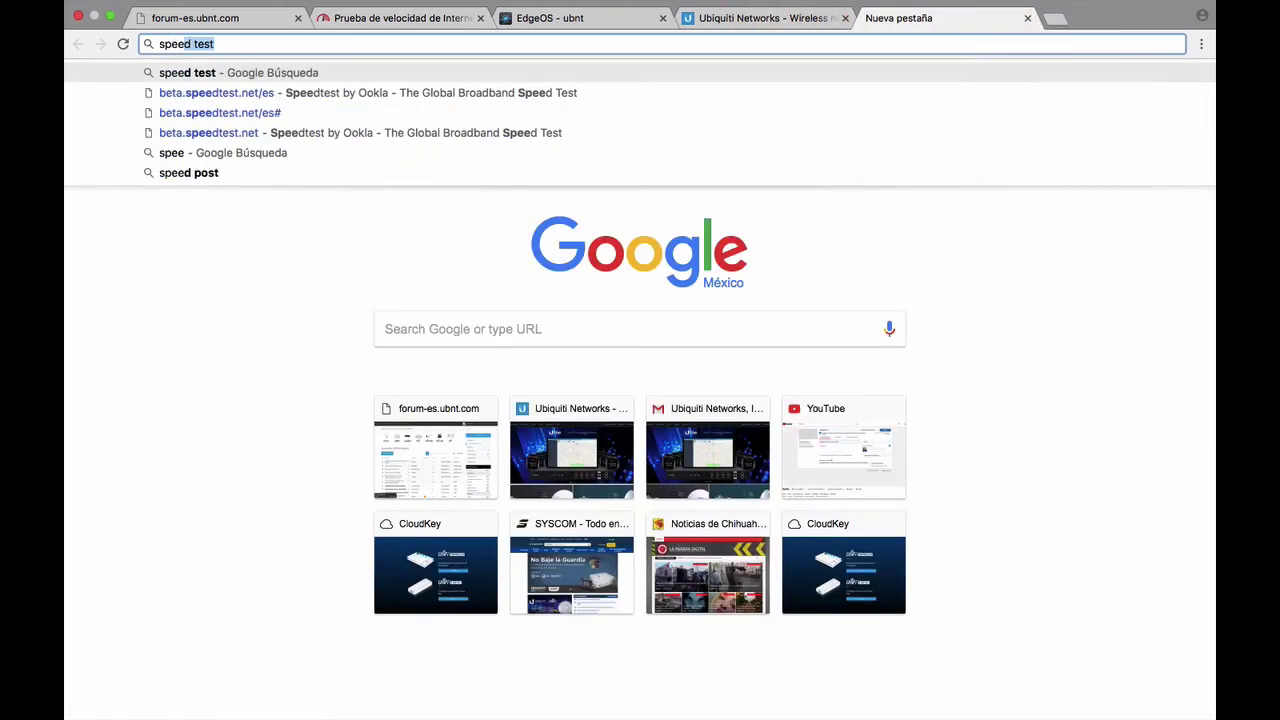
key(Down)
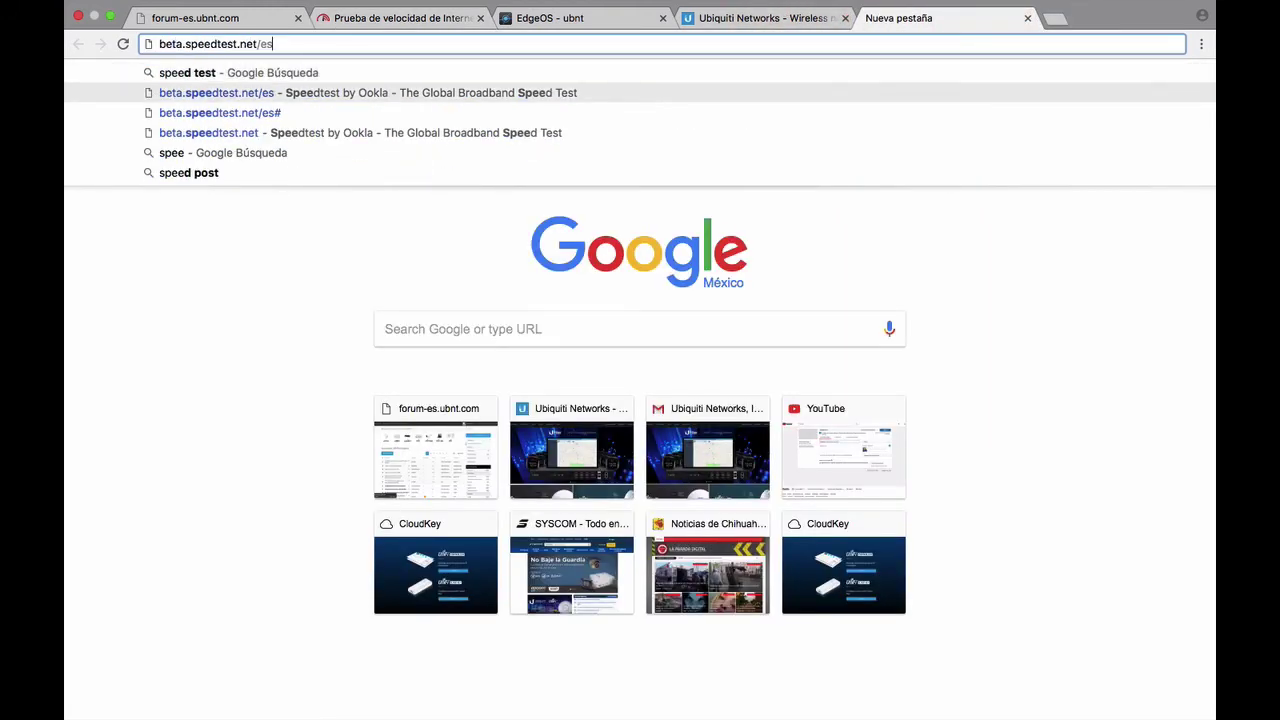
key(Down)
key(Down)
key(Return)
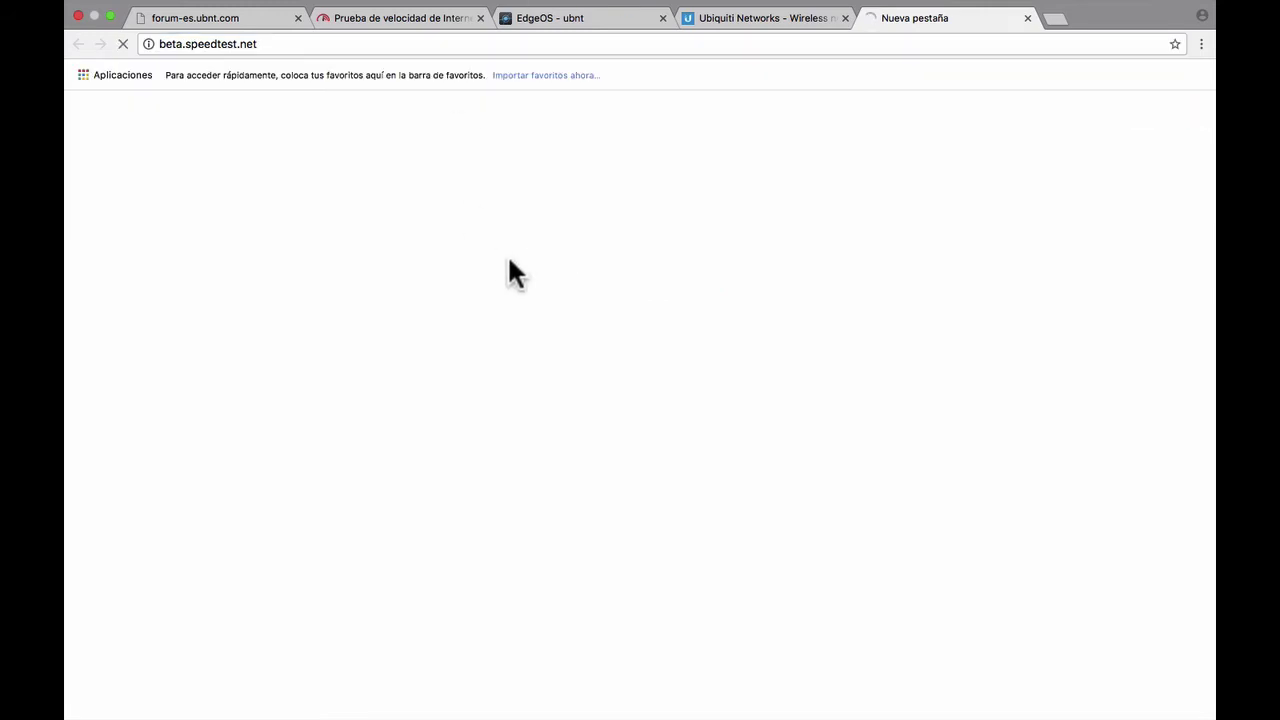
scroll(565, 243, down, 3)
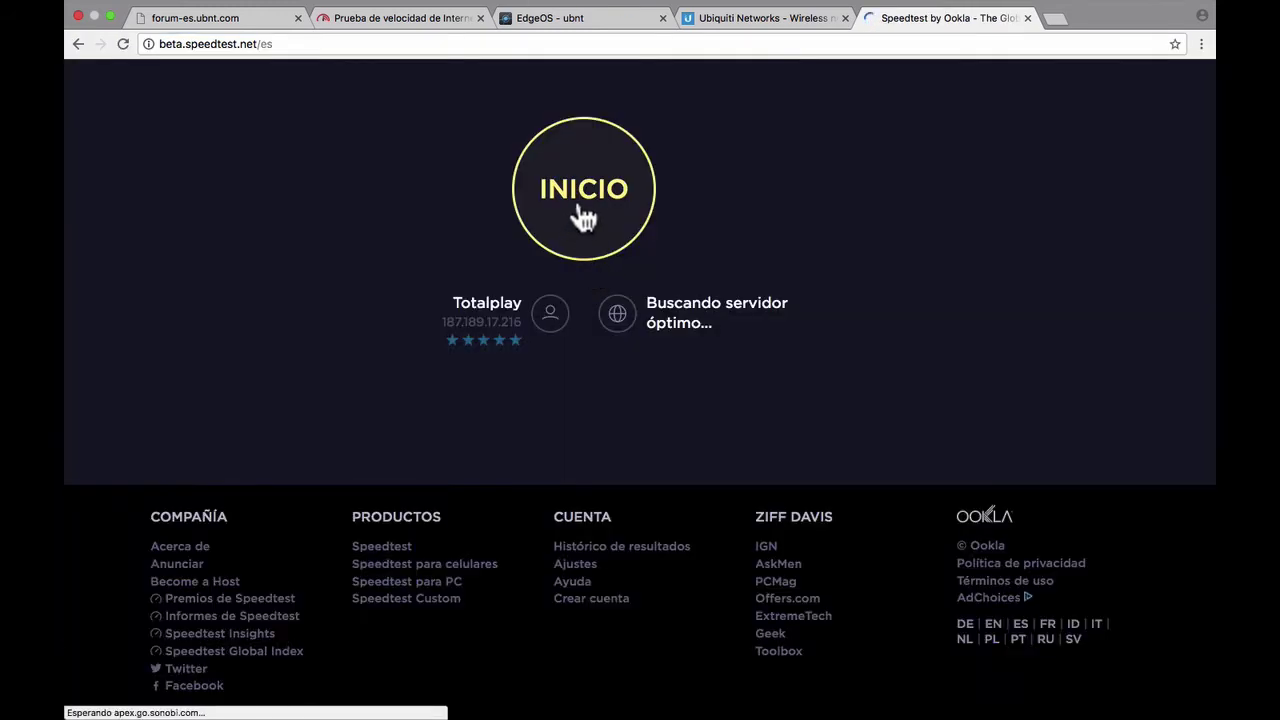
click(584, 218)
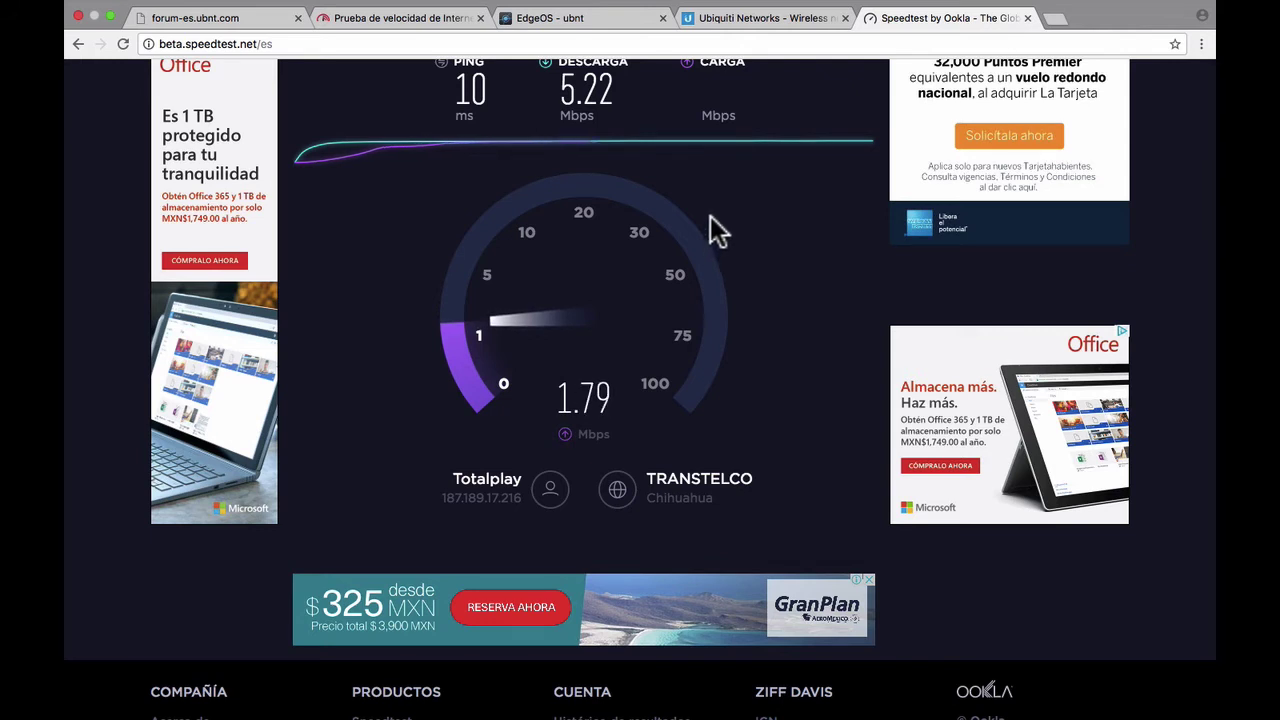
- Set the Mac's Ethernet adapter to manual IPv4 address 192.168.1.40 and apply it
click(567, 20)
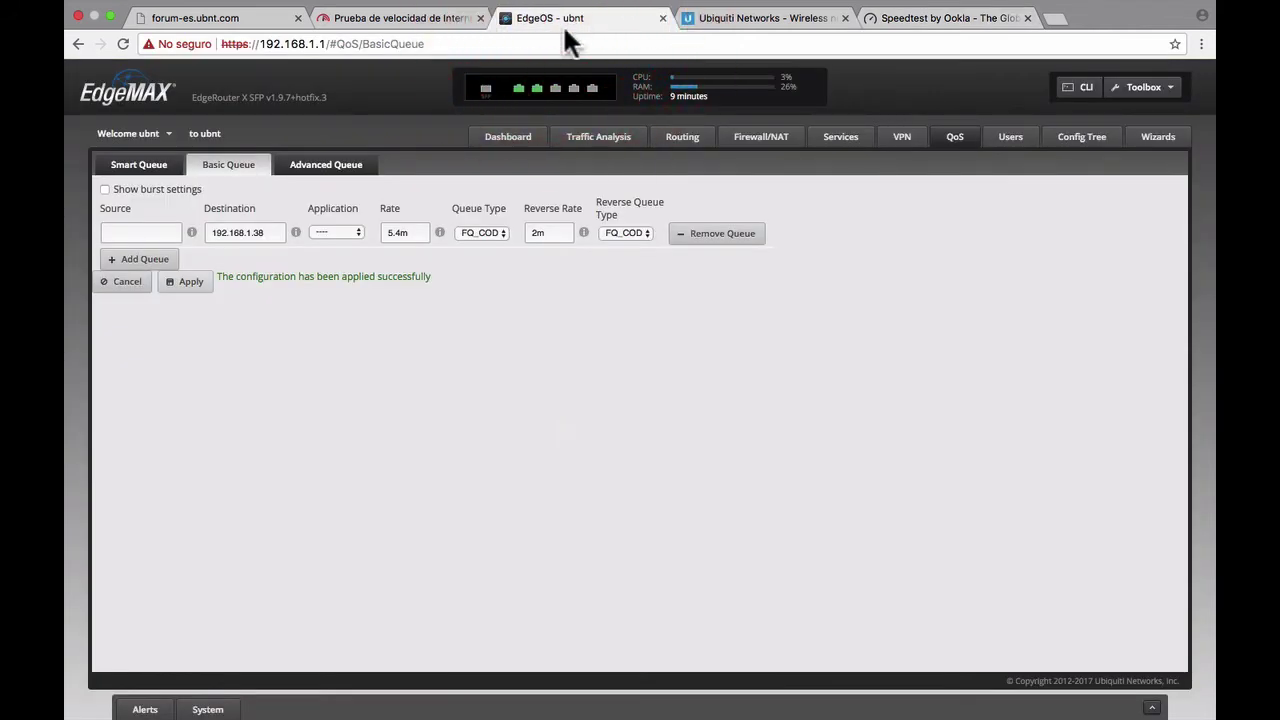
key(ctrl+Left)
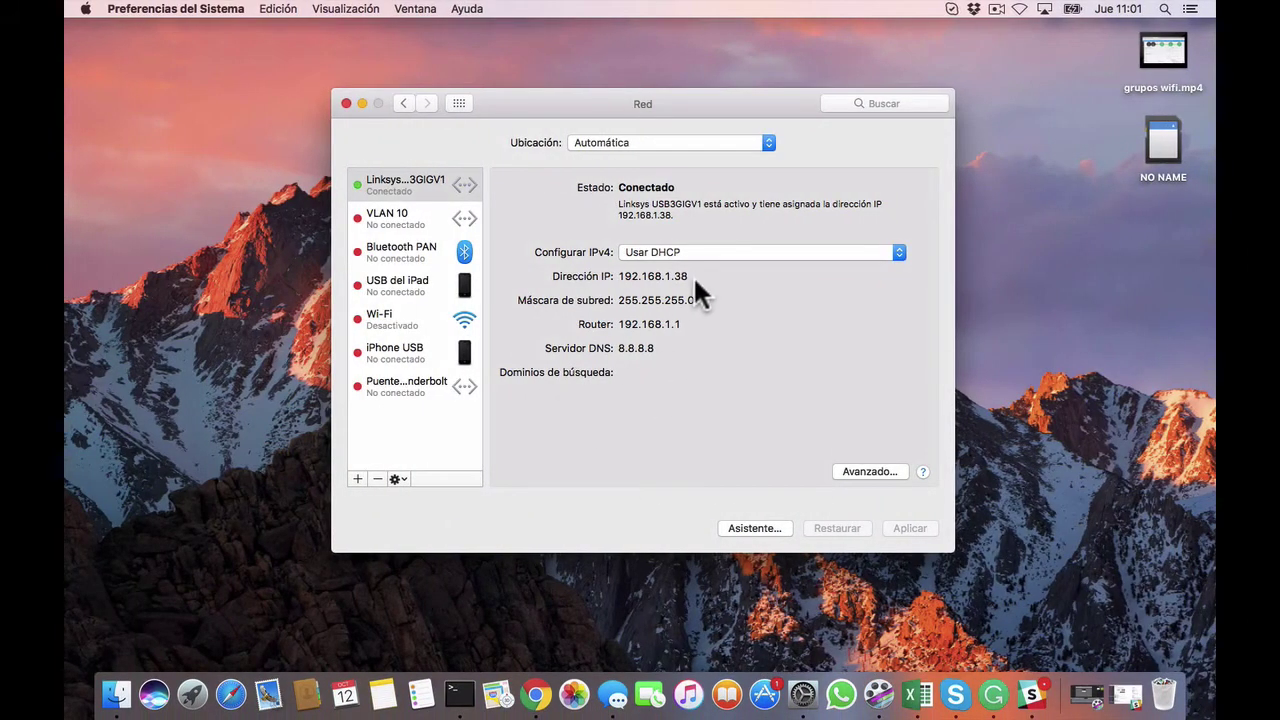
click(728, 254)
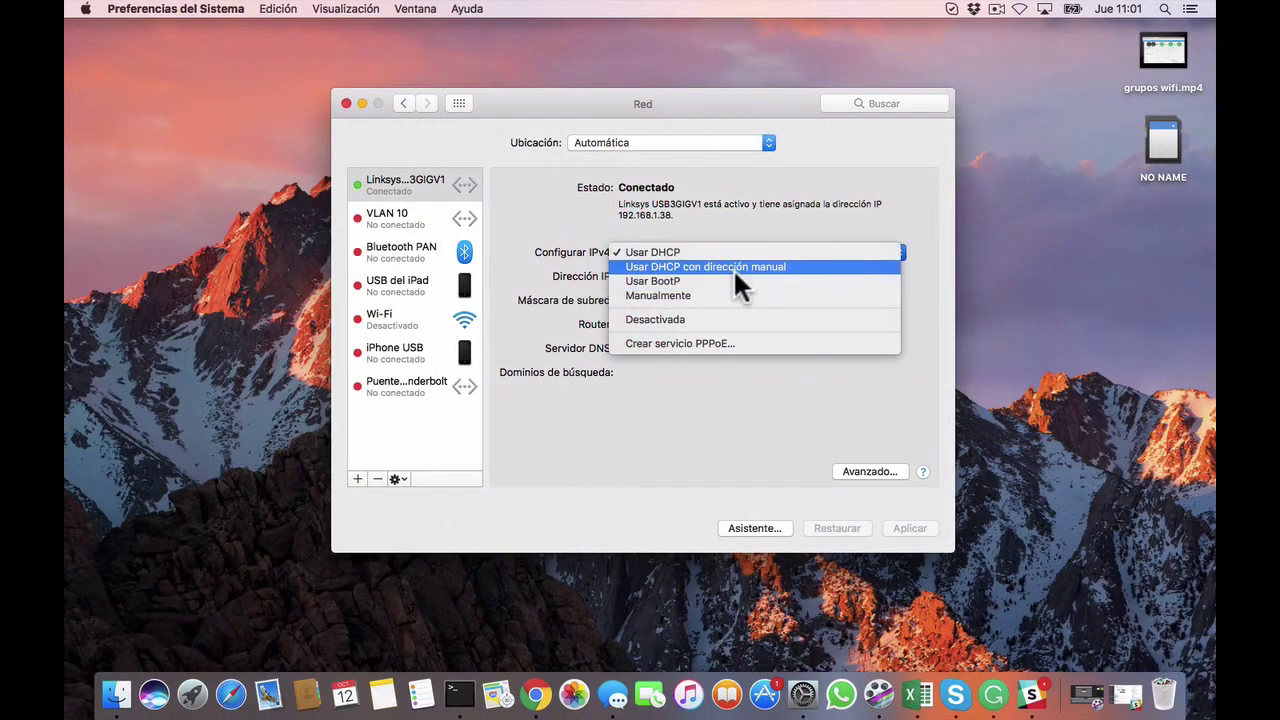
click(725, 296)
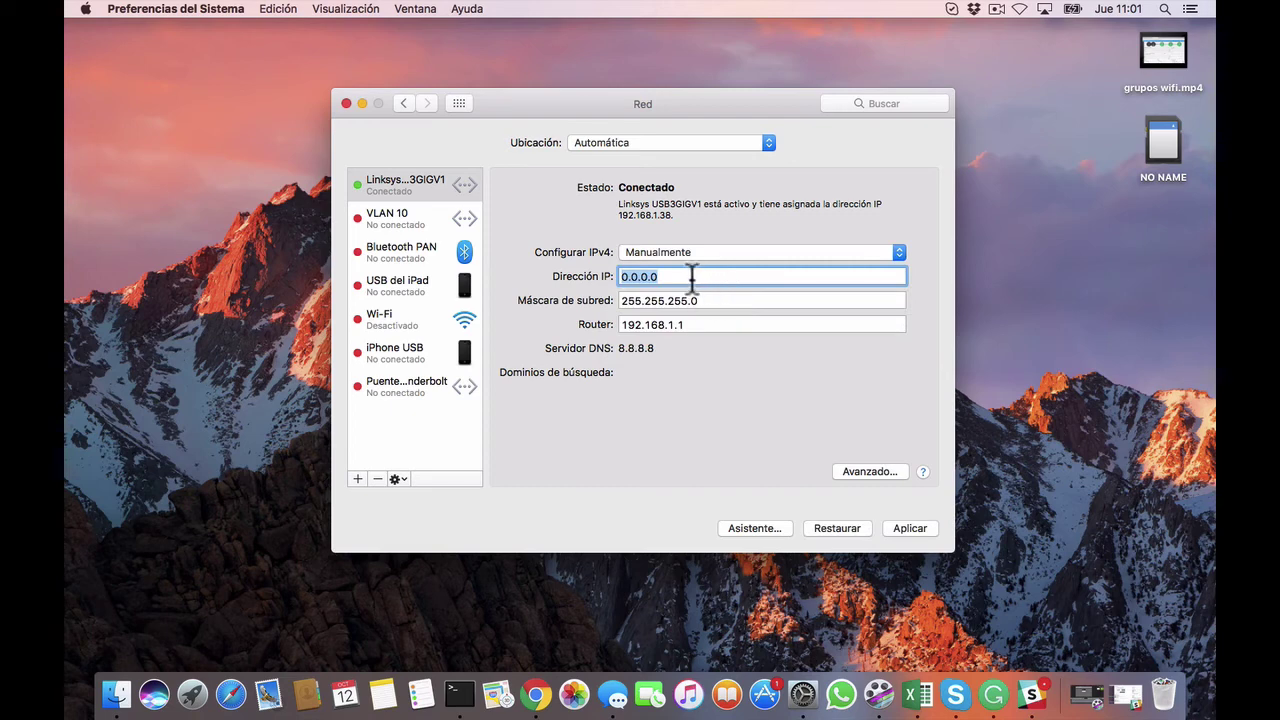
text(192.168.)
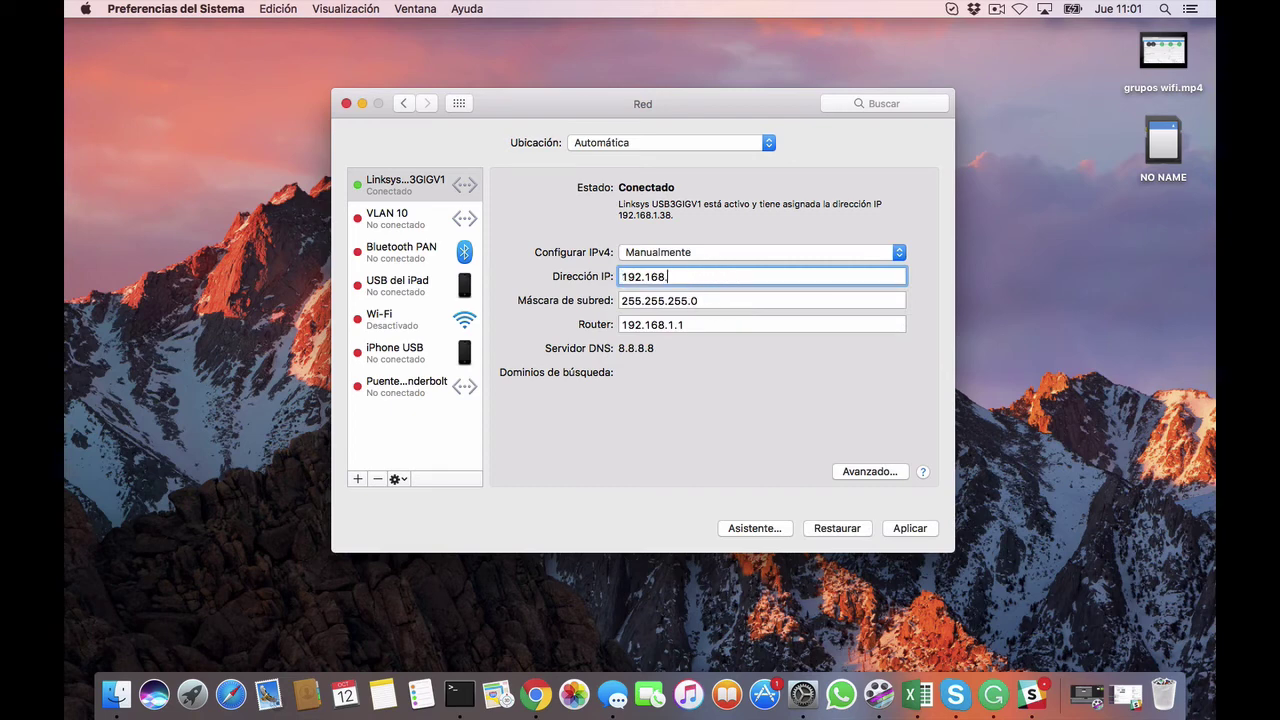
text(1.40)
click(908, 528)
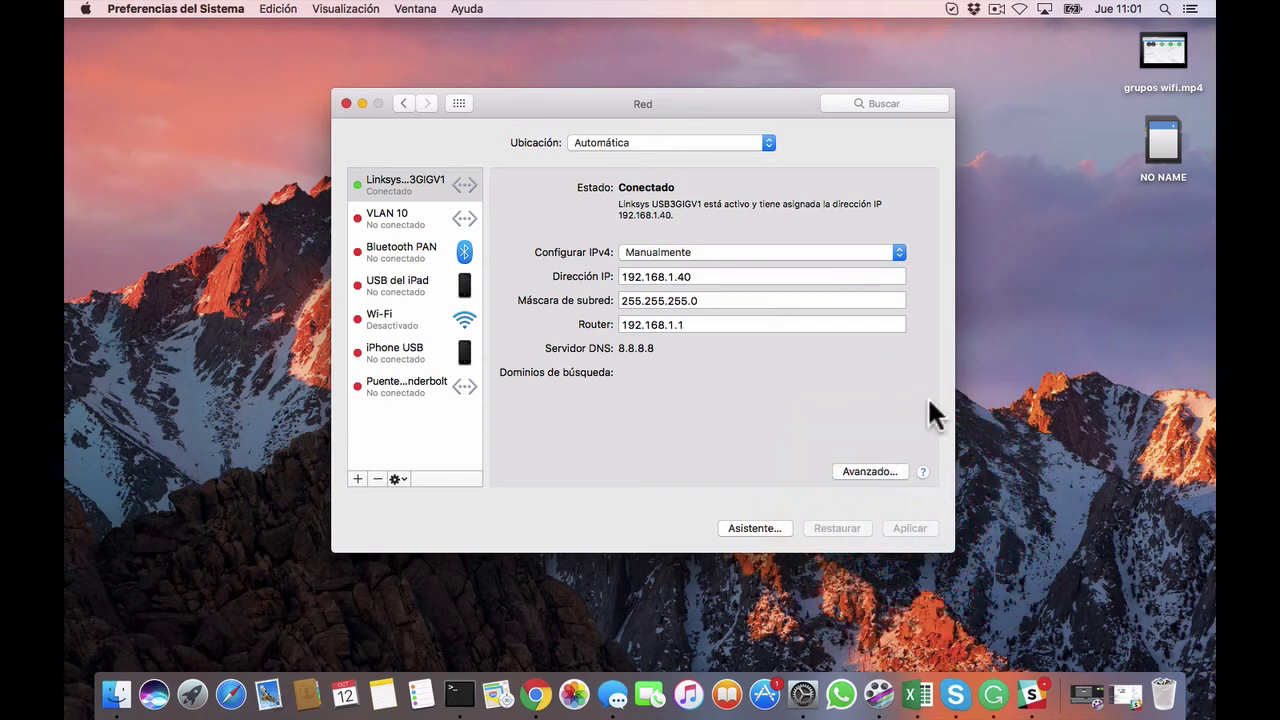
key(ctrl+Right)
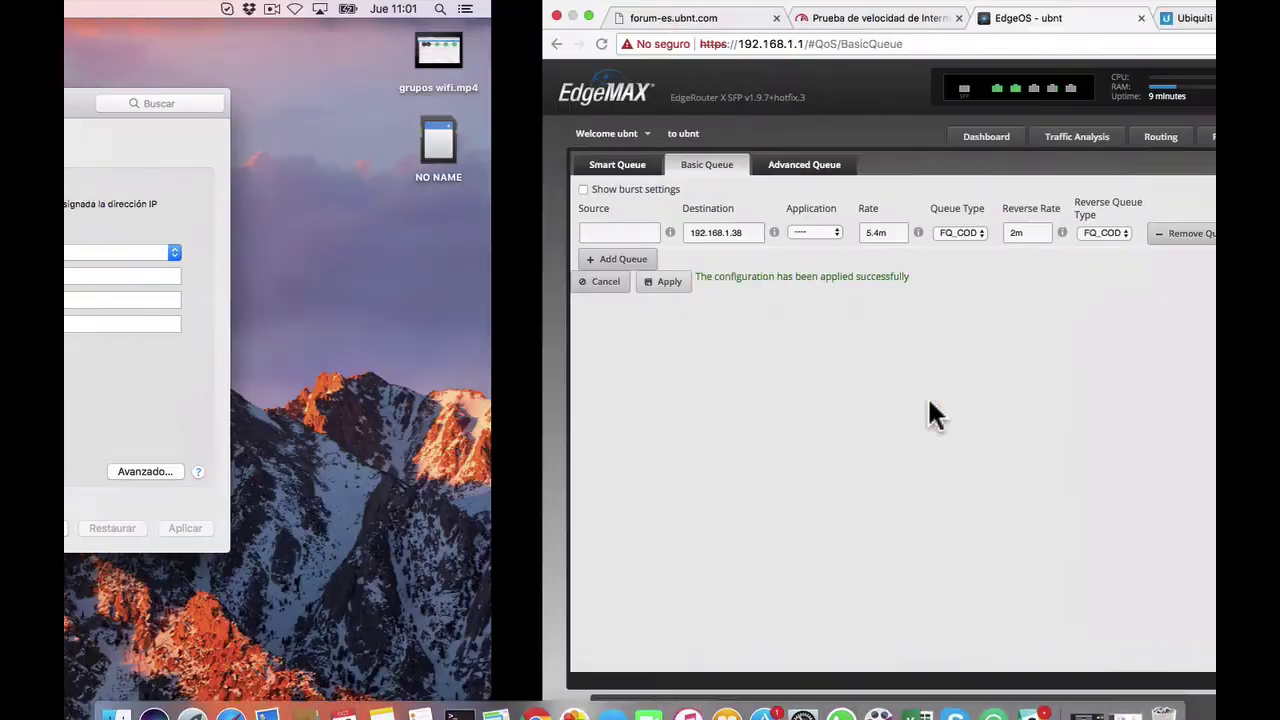
- Rerun the Fast.com test from 192.168.1.40, reaching 22 Mbps, then return to EdgeOS
click(428, 16)
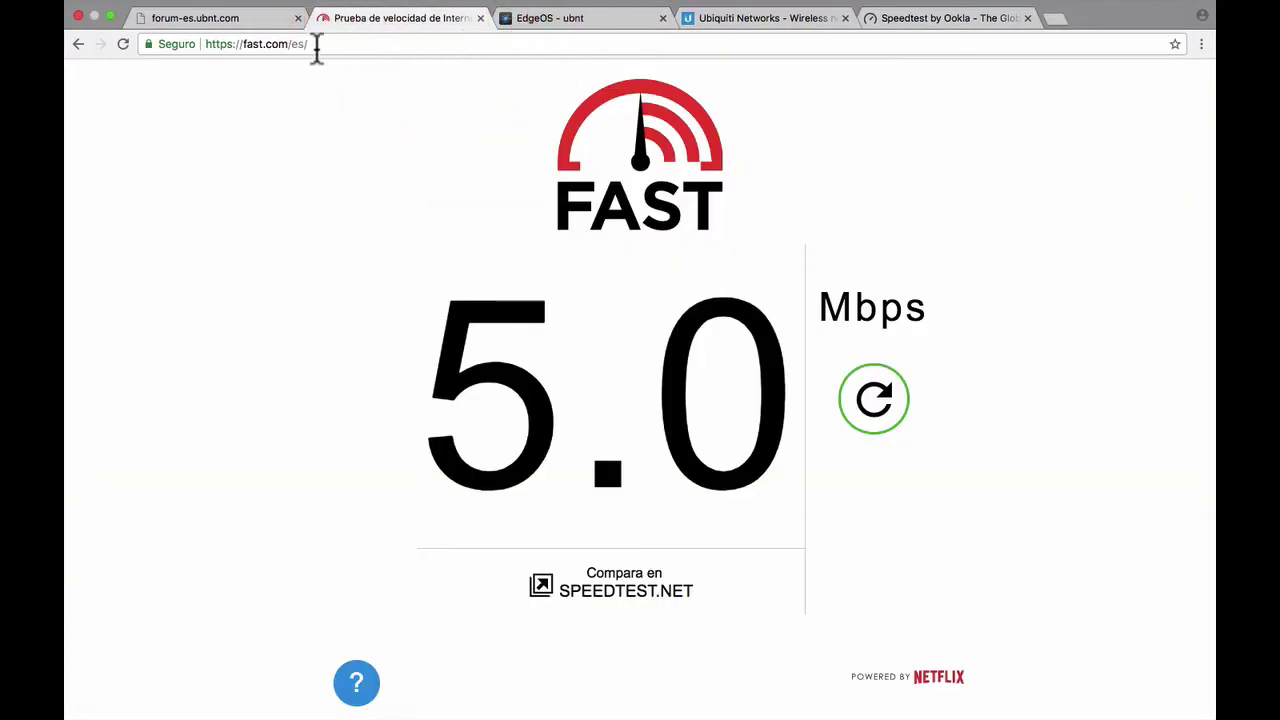
click(563, 22)
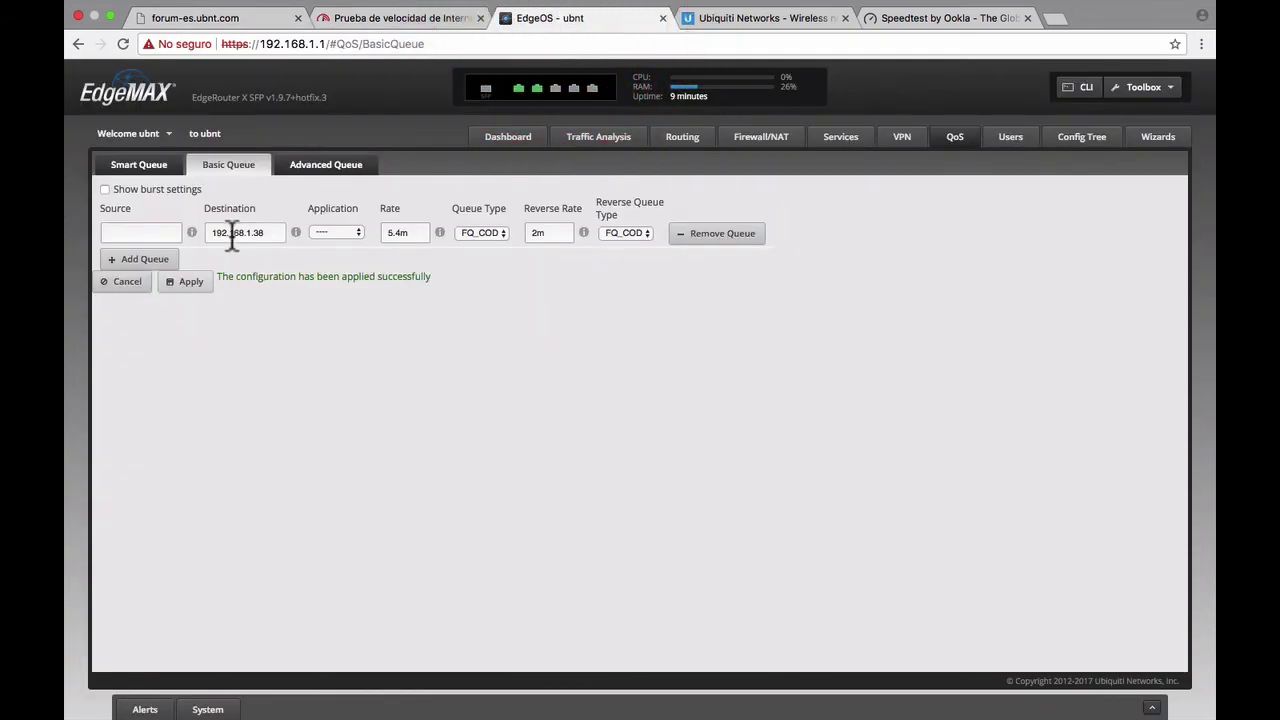
click(426, 20)
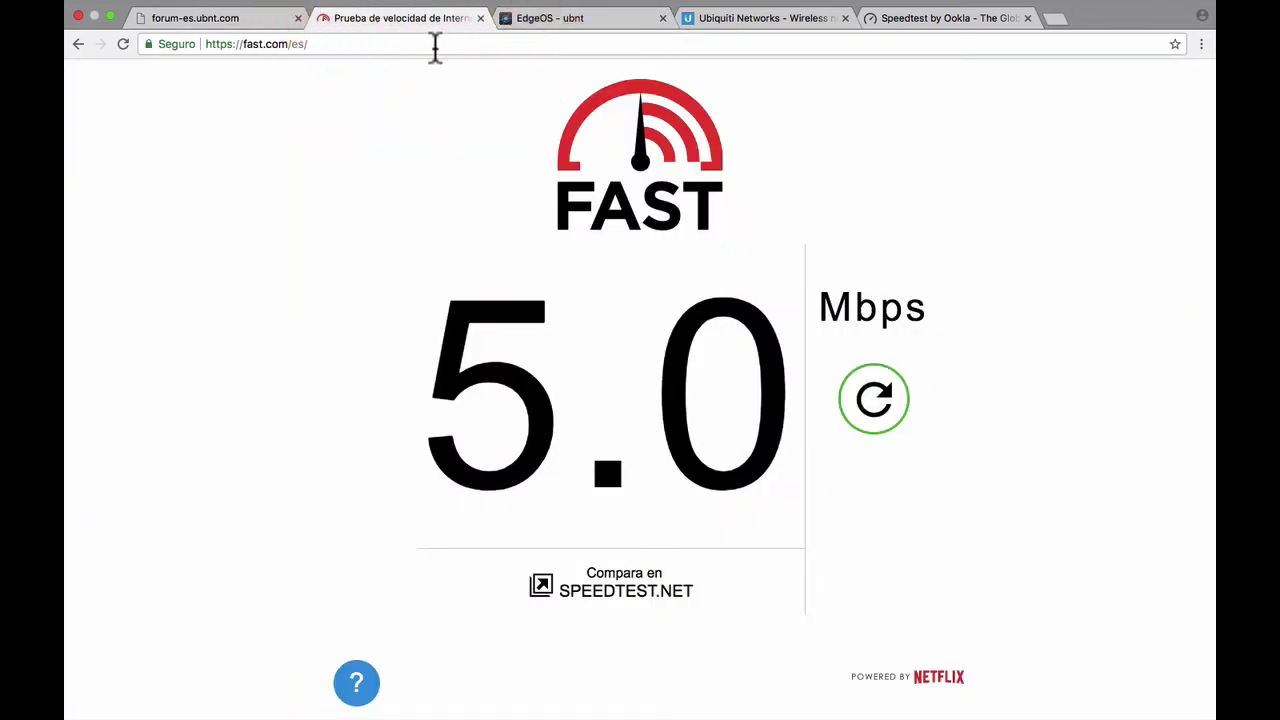
click(334, 46)
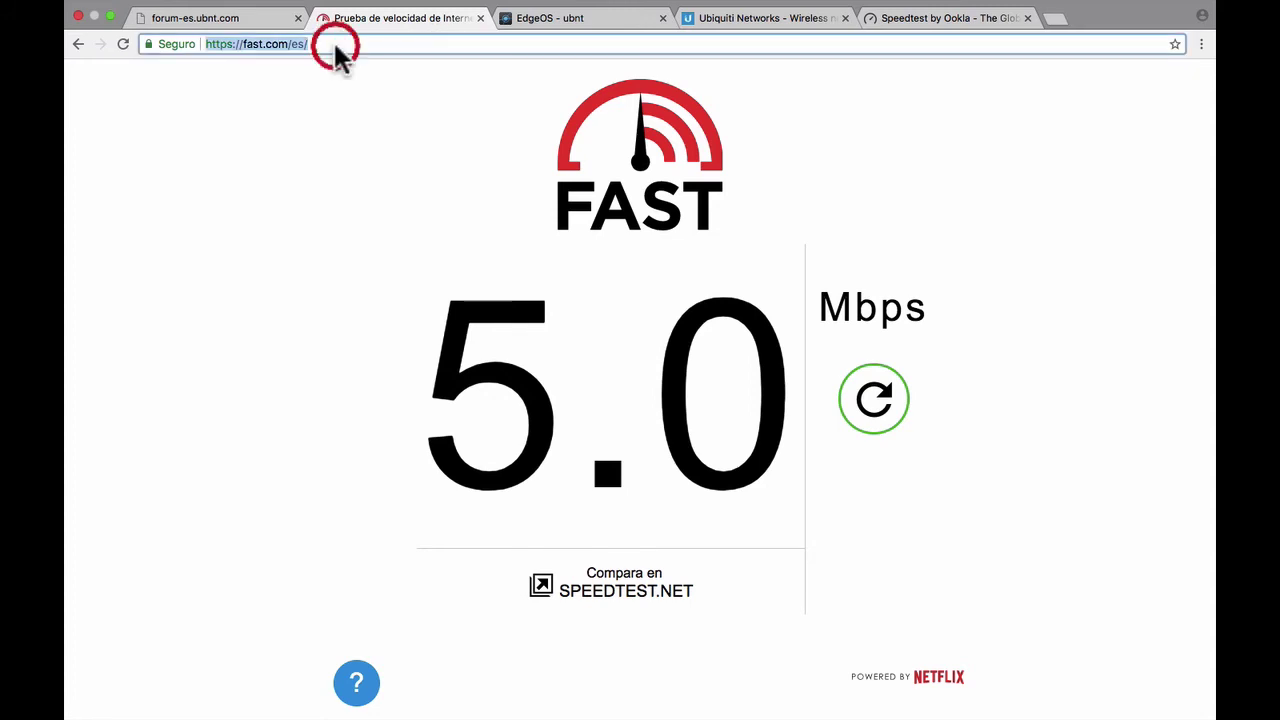
click(352, 44)
key(Return)
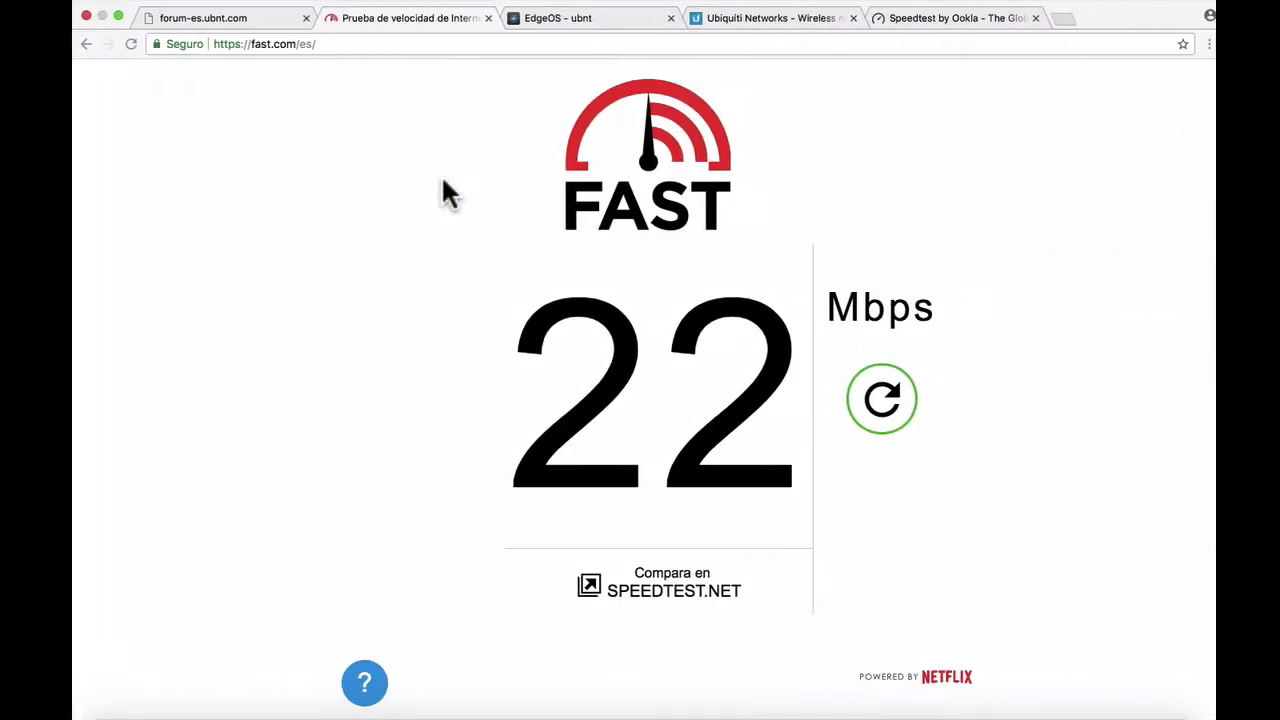
click(545, 18)
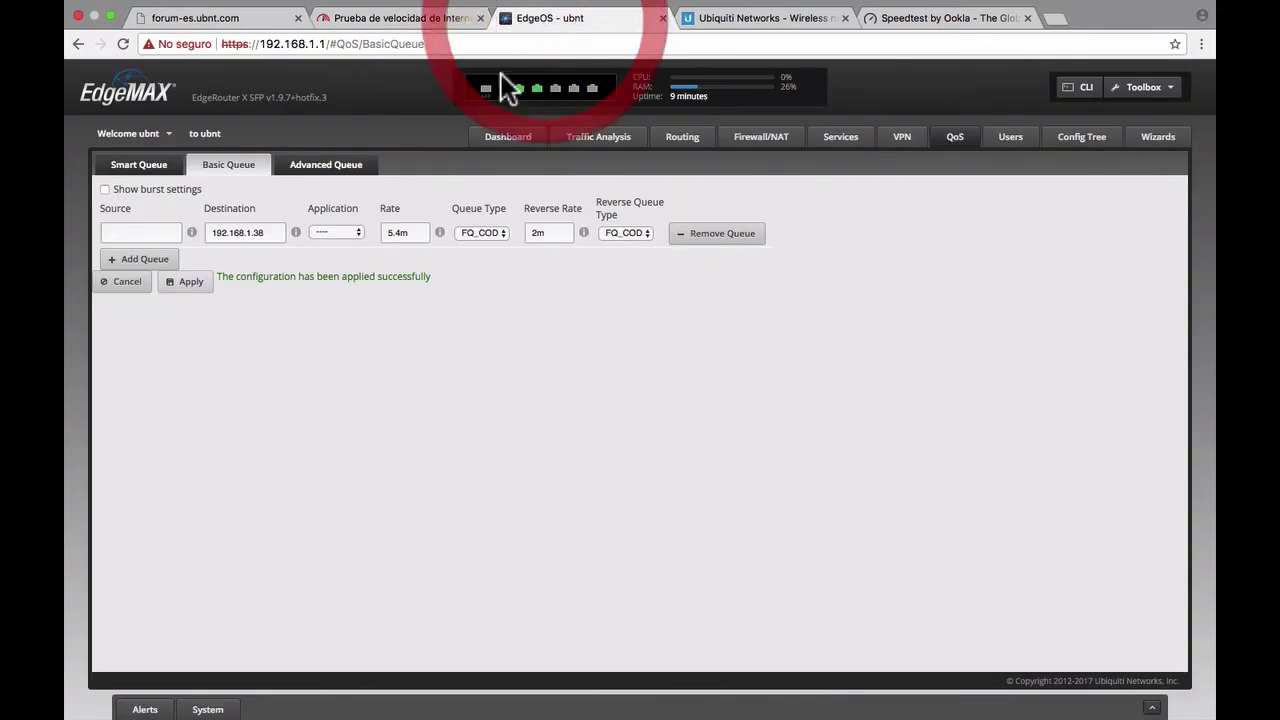
- Add a second basic queue for 192.168.1.40 with rate 2m and FQ_CODEL queue type
click(164, 259)
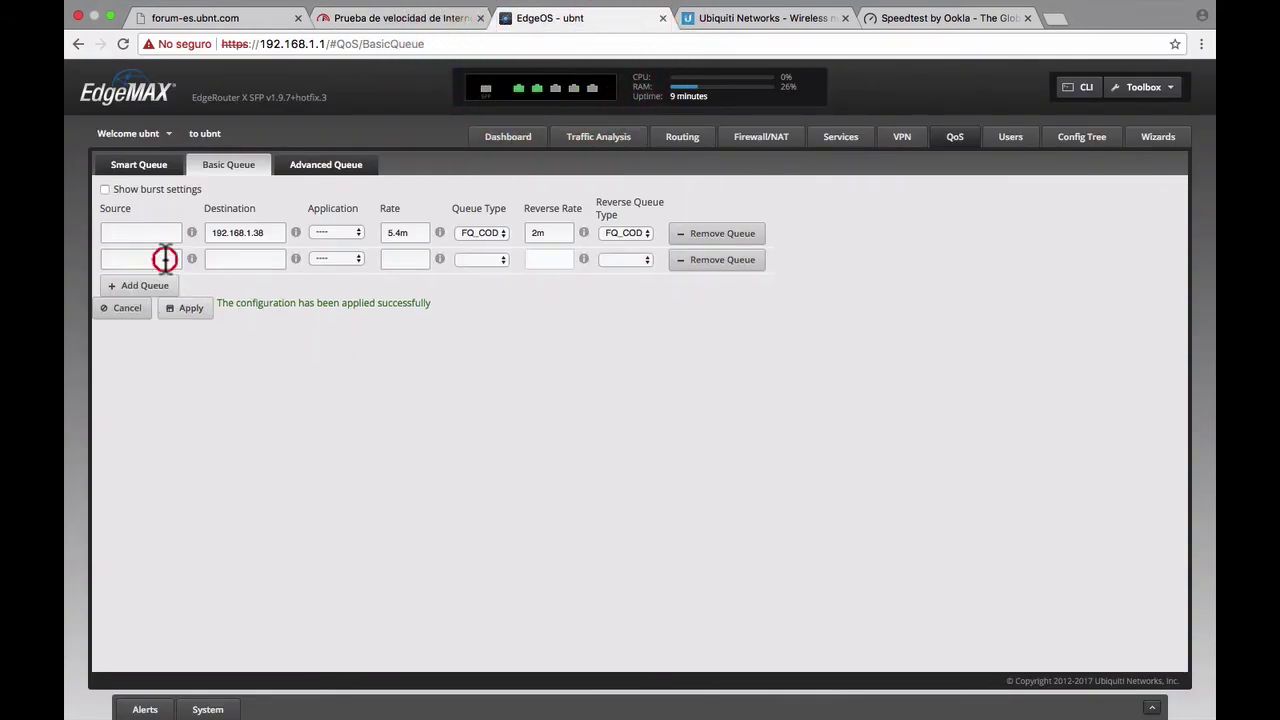
click(262, 259)
text(192.168.)
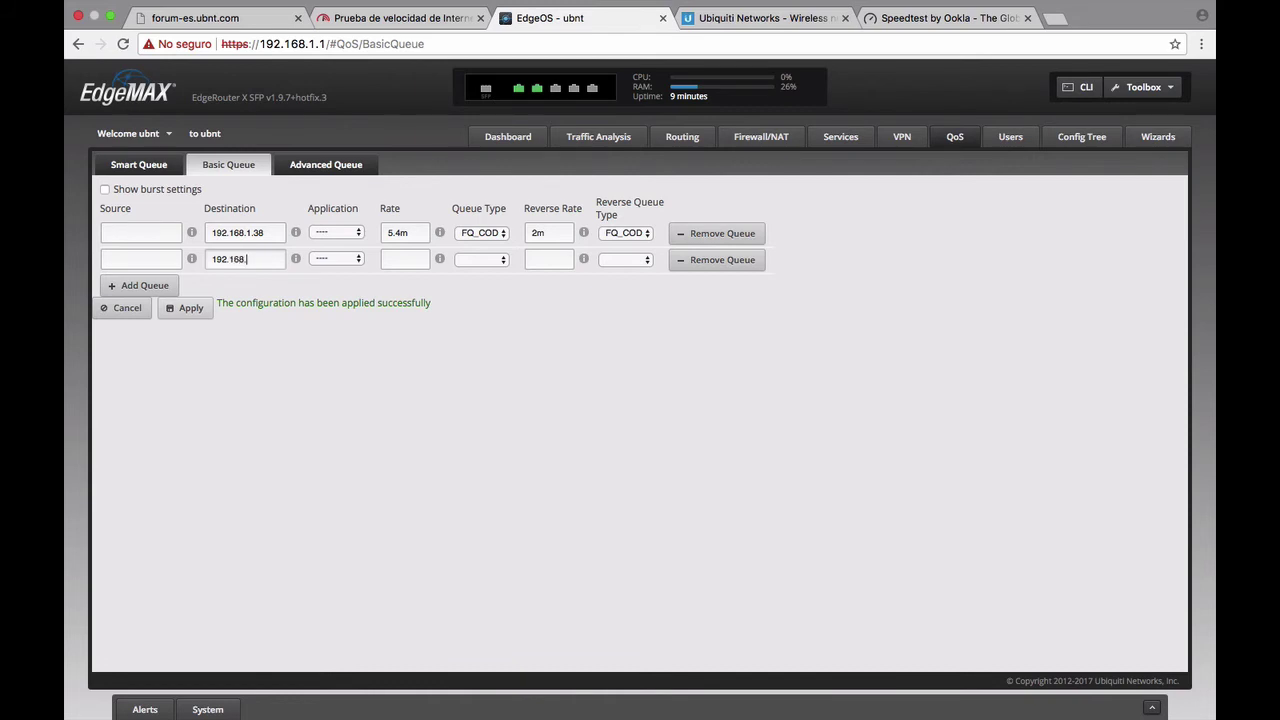
text(1.40)
click(422, 260)
click(495, 258)
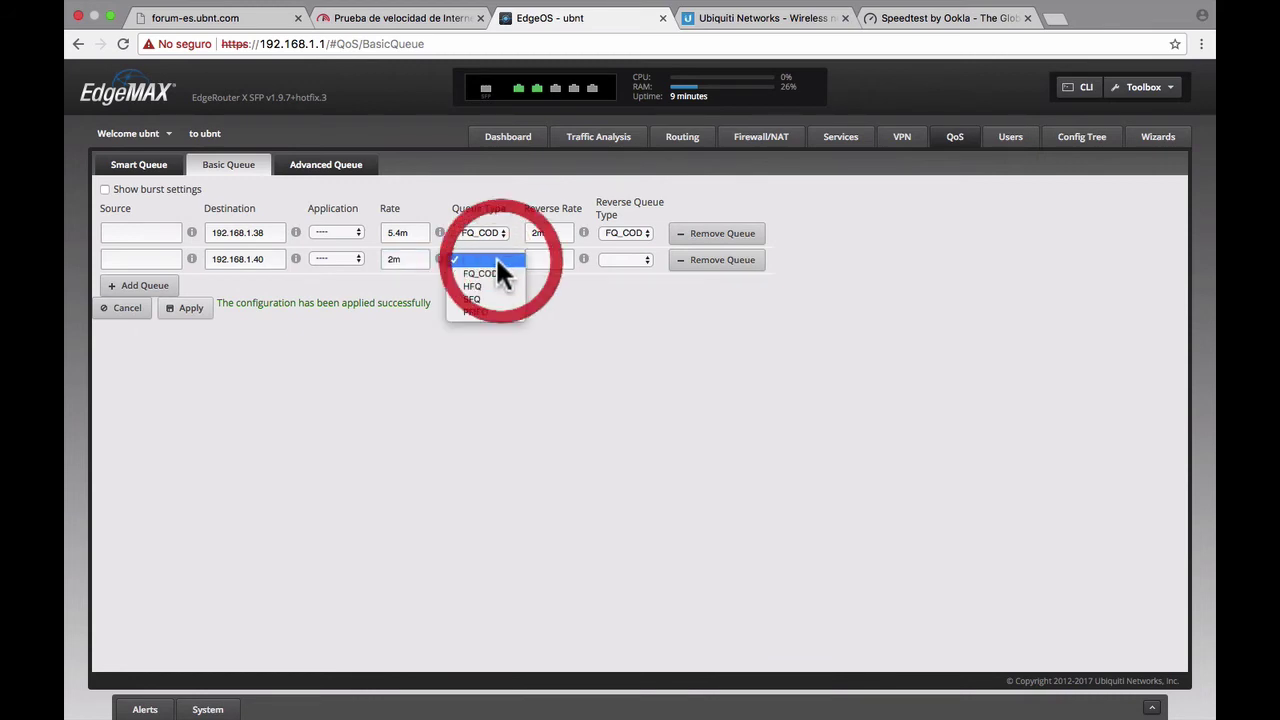
click(501, 269)
- Give it reverse rate 1m with FQ_CODEL, apply both queues, and view Network preferences
click(557, 260)
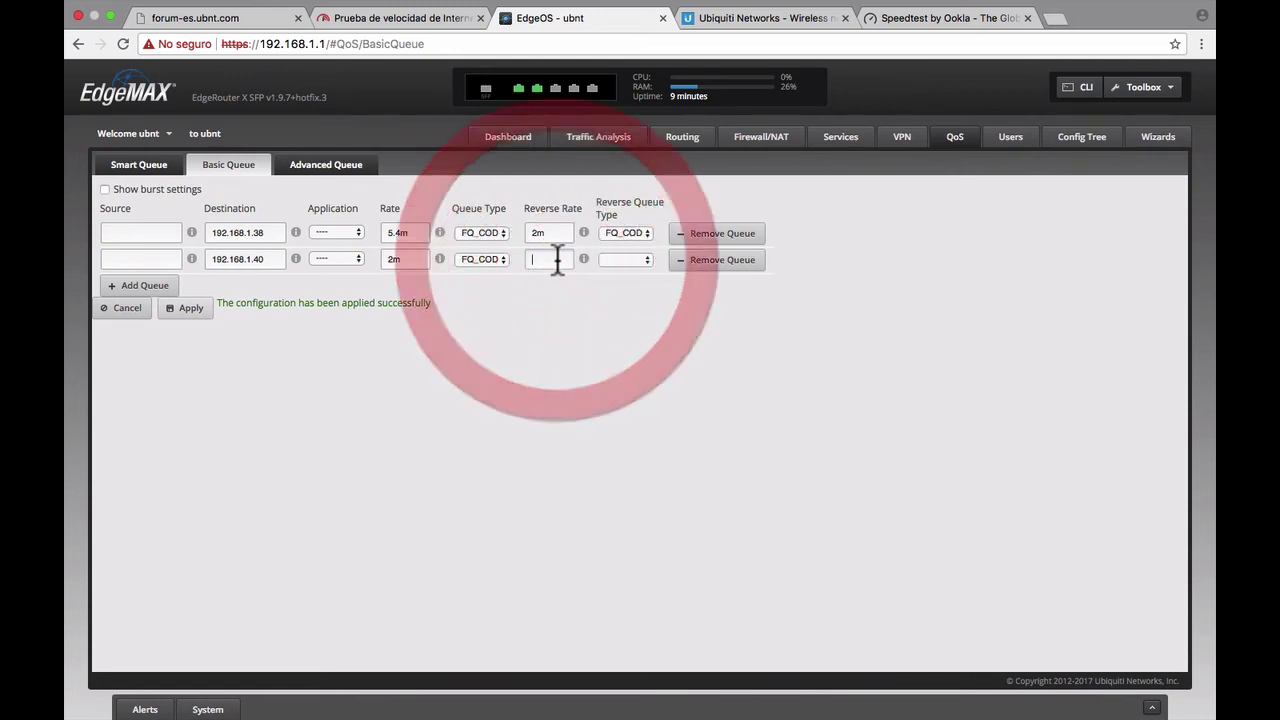
text(1m)
click(649, 254)
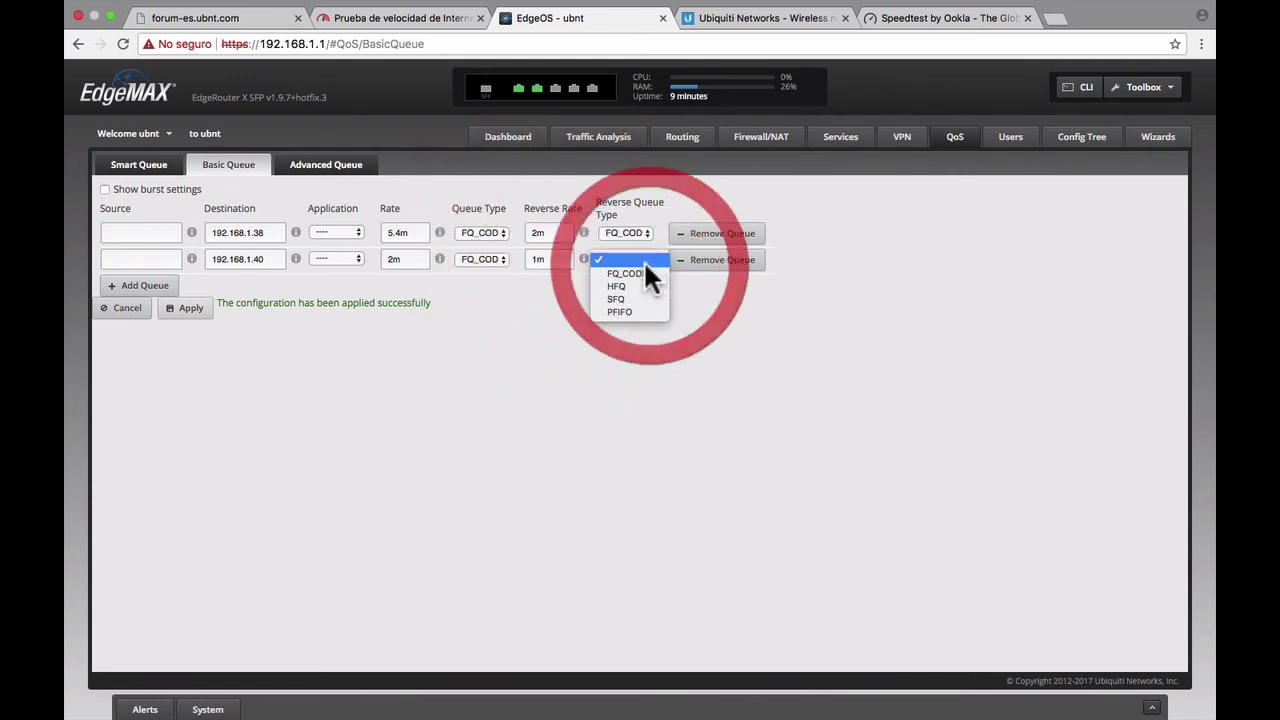
click(642, 274)
click(651, 354)
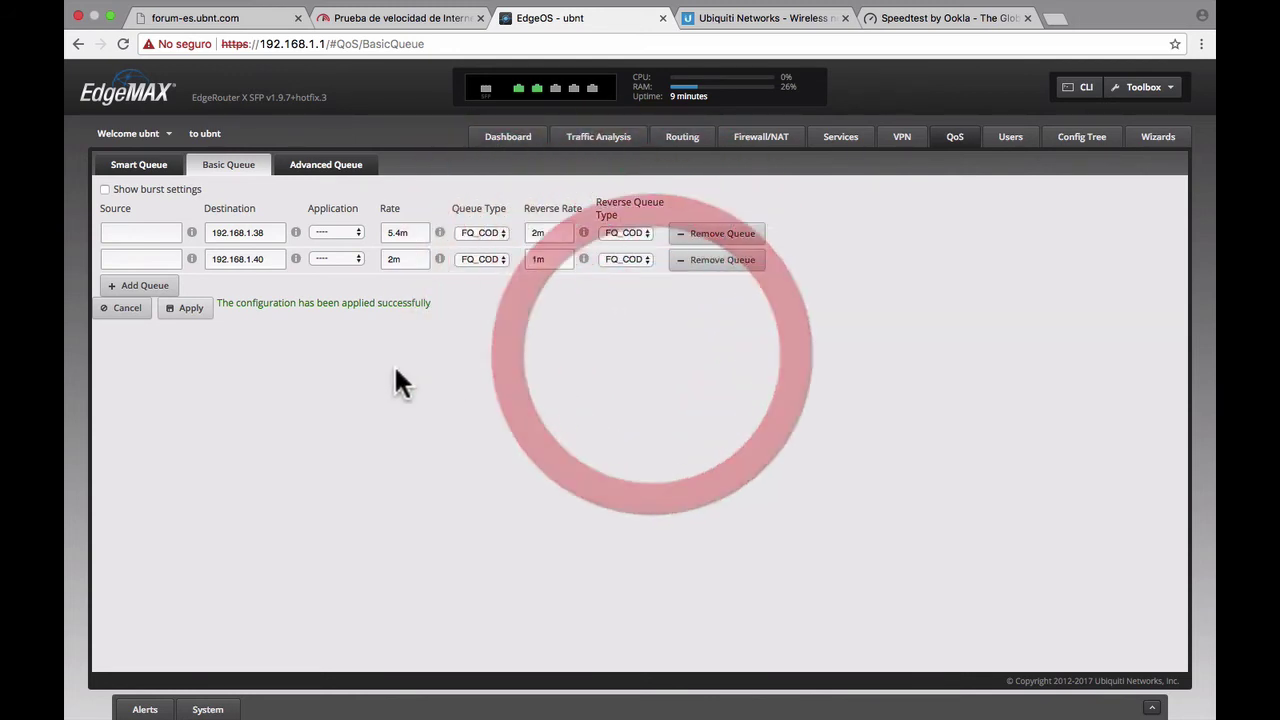
click(185, 308)
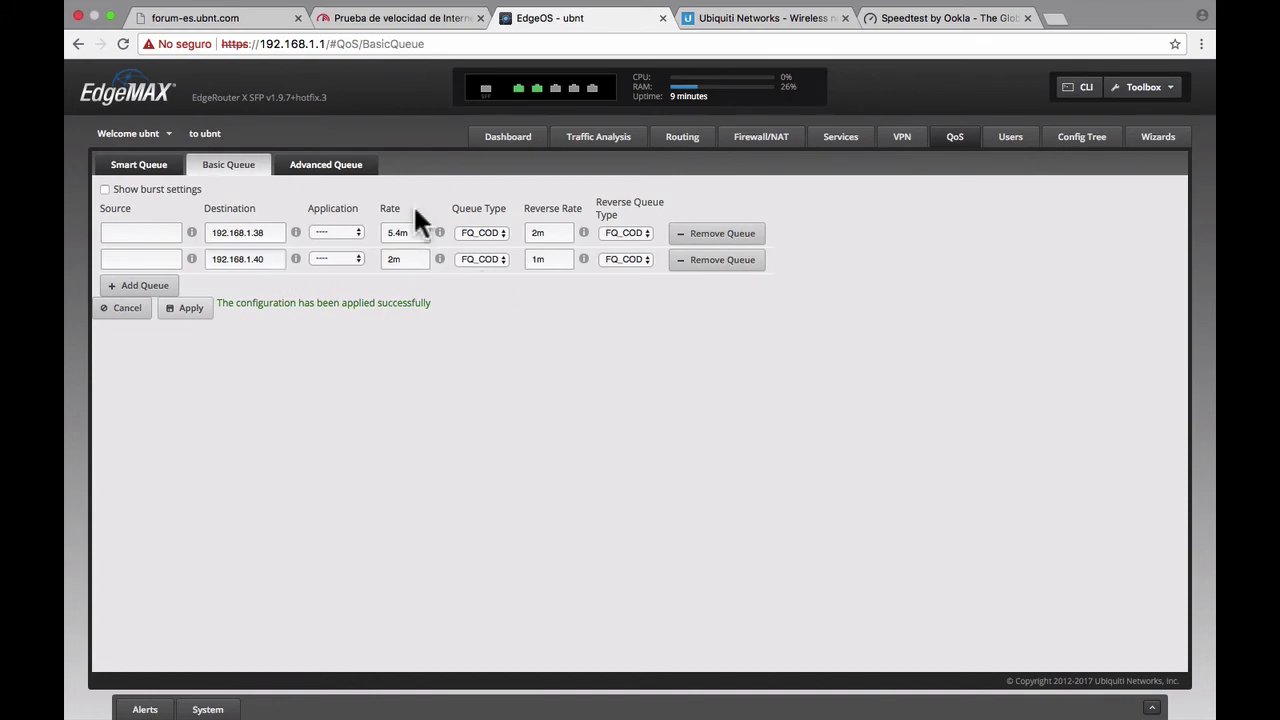
key(ctrl+Left)
key(ctrl+Right)
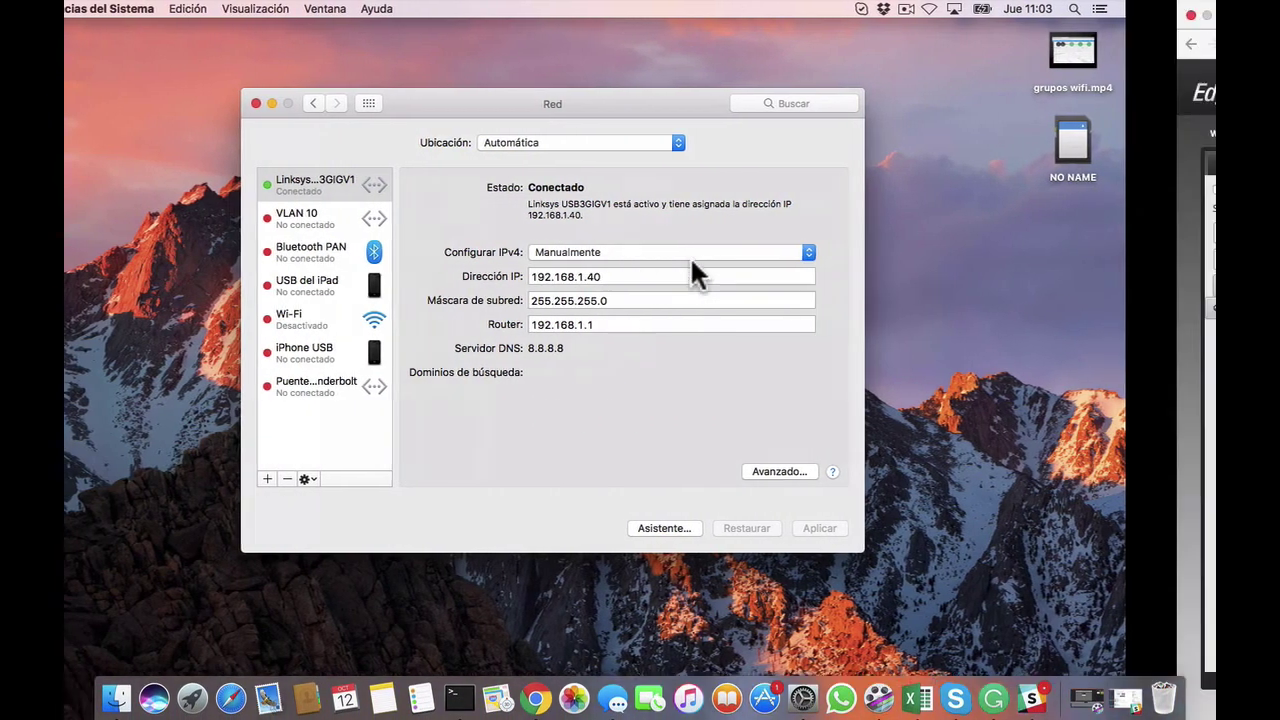
- Reload Fast.com to rerun the test, which now measures 1.8 Mbps
click(405, 20)
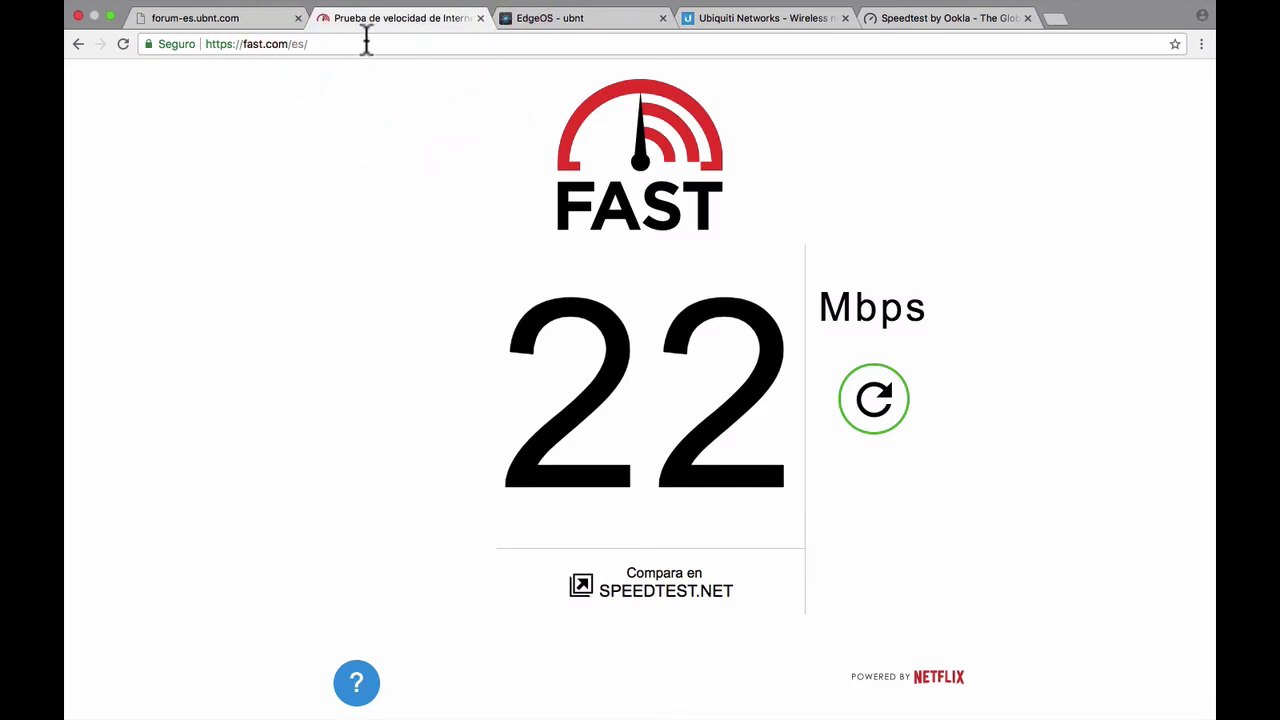
click(367, 46)
key(Return)
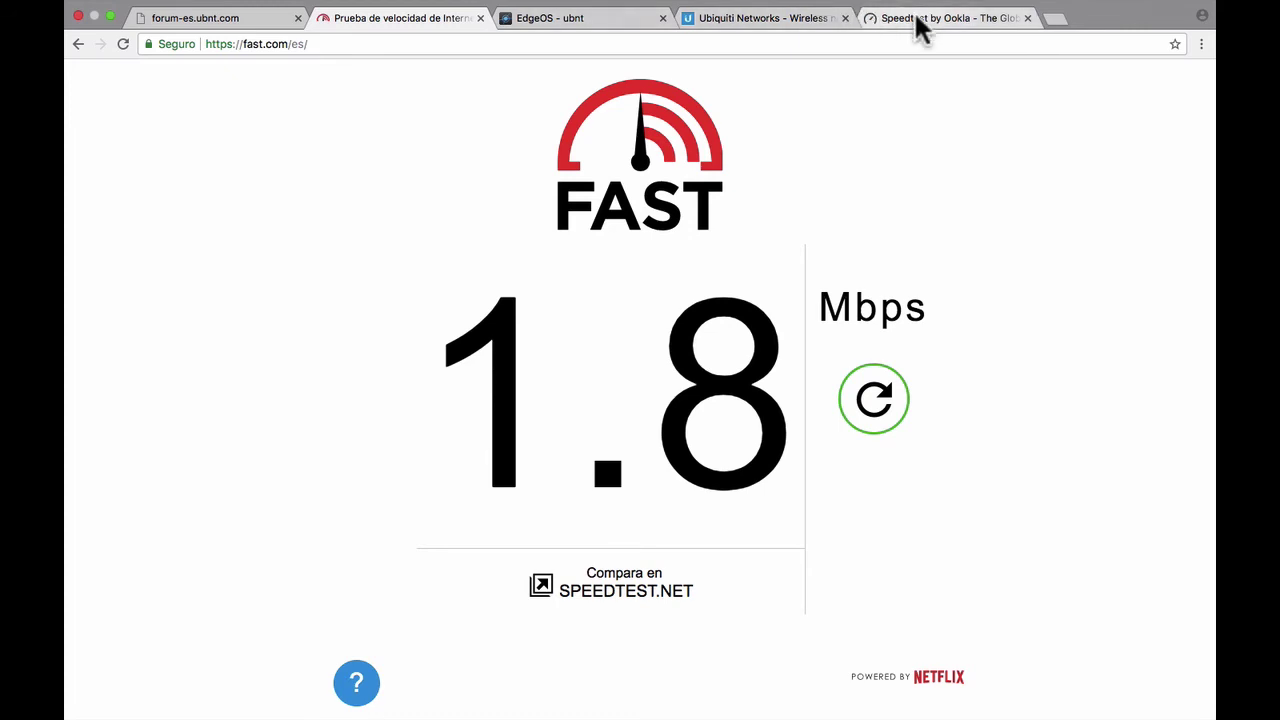
- Run a fresh Speedtest by Ookla test (1.79 Mbps down, 0.98 Mbps up), then return to the EdgeOS queue page
click(914, 30)
scroll(571, 337, up, 3)
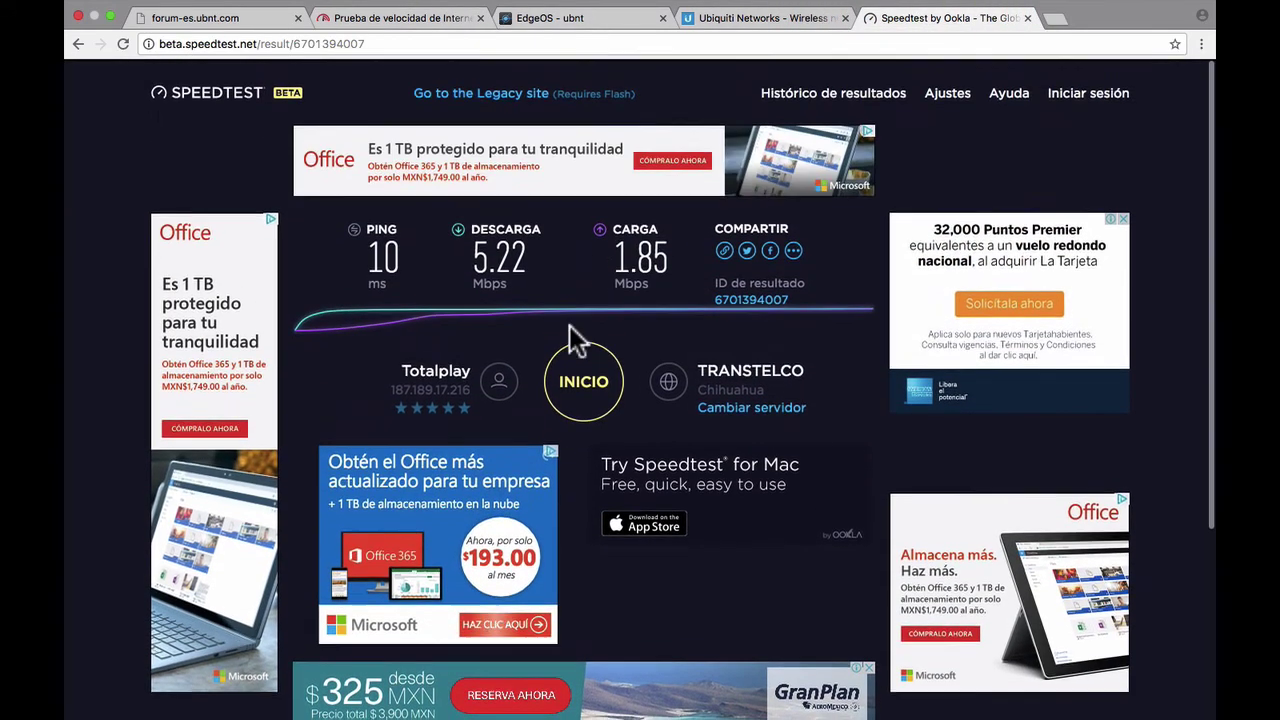
click(585, 380)
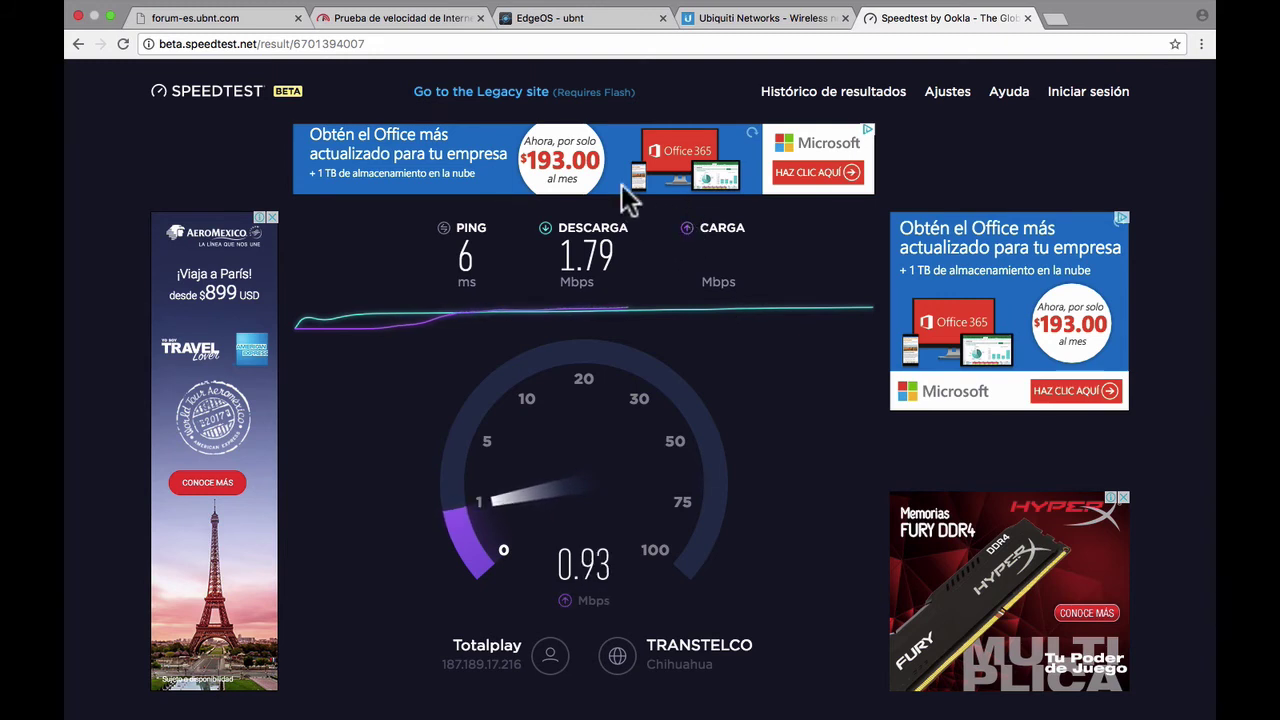
click(540, 18)
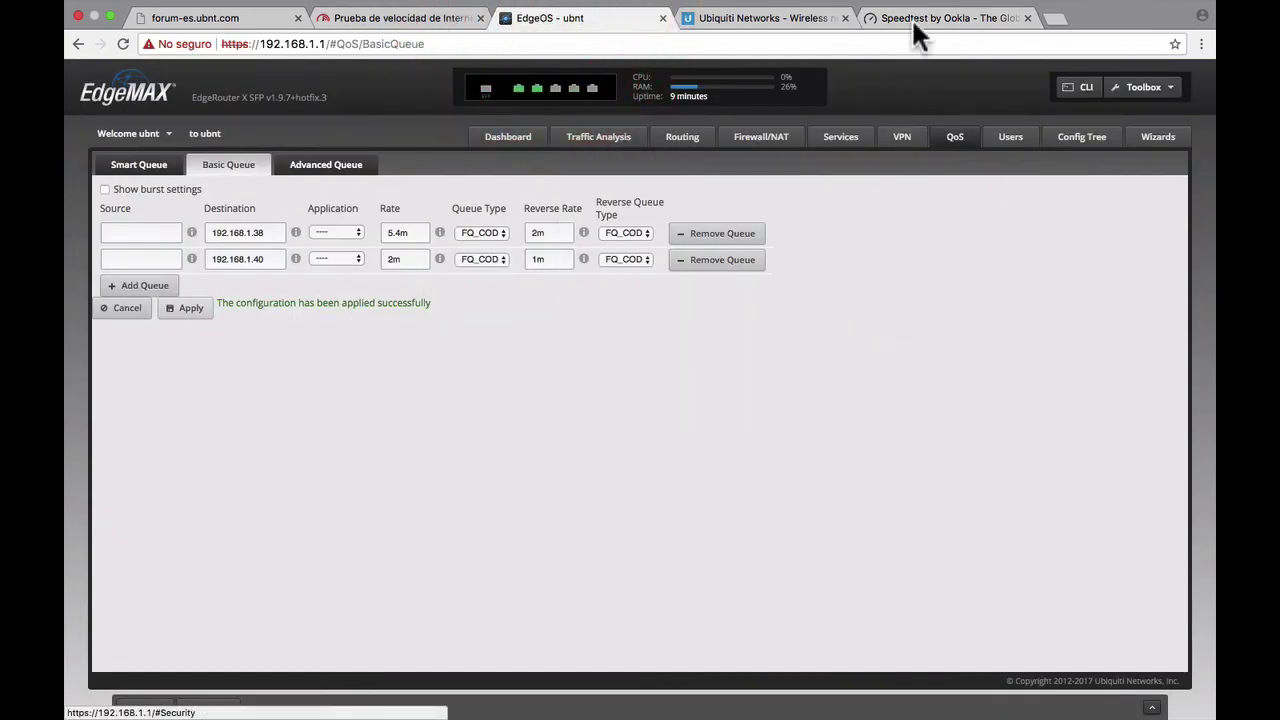
click(918, 18)
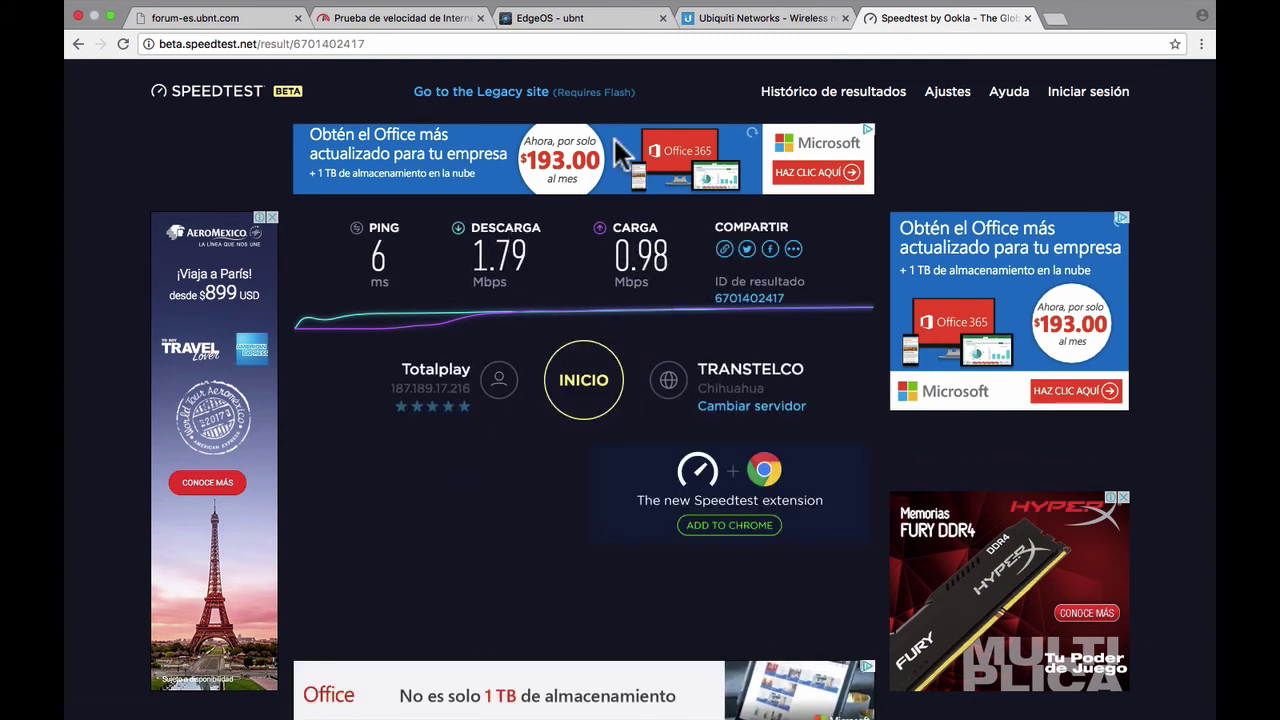
click(566, 26)
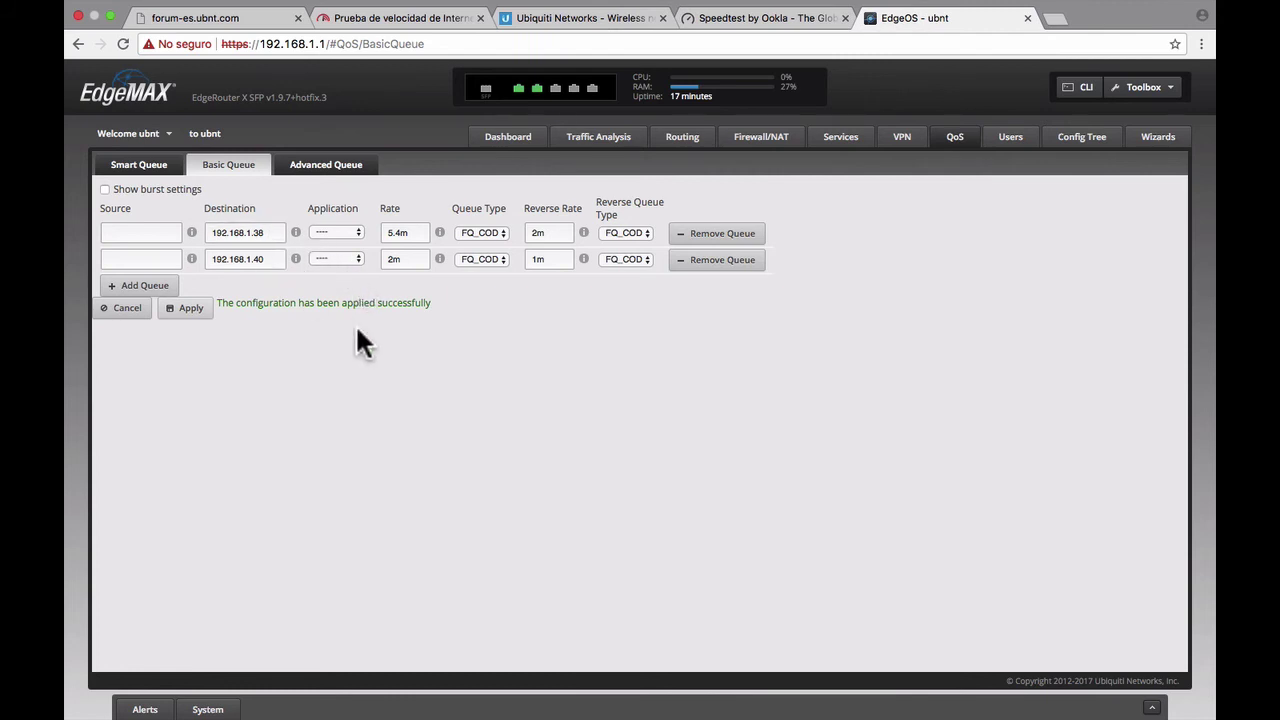
- Remove the 192.168.1.40 queue, retarget the 5.4m/2m queue to 192.168.1.0/24, and apply it
click(722, 260)
click(273, 236)
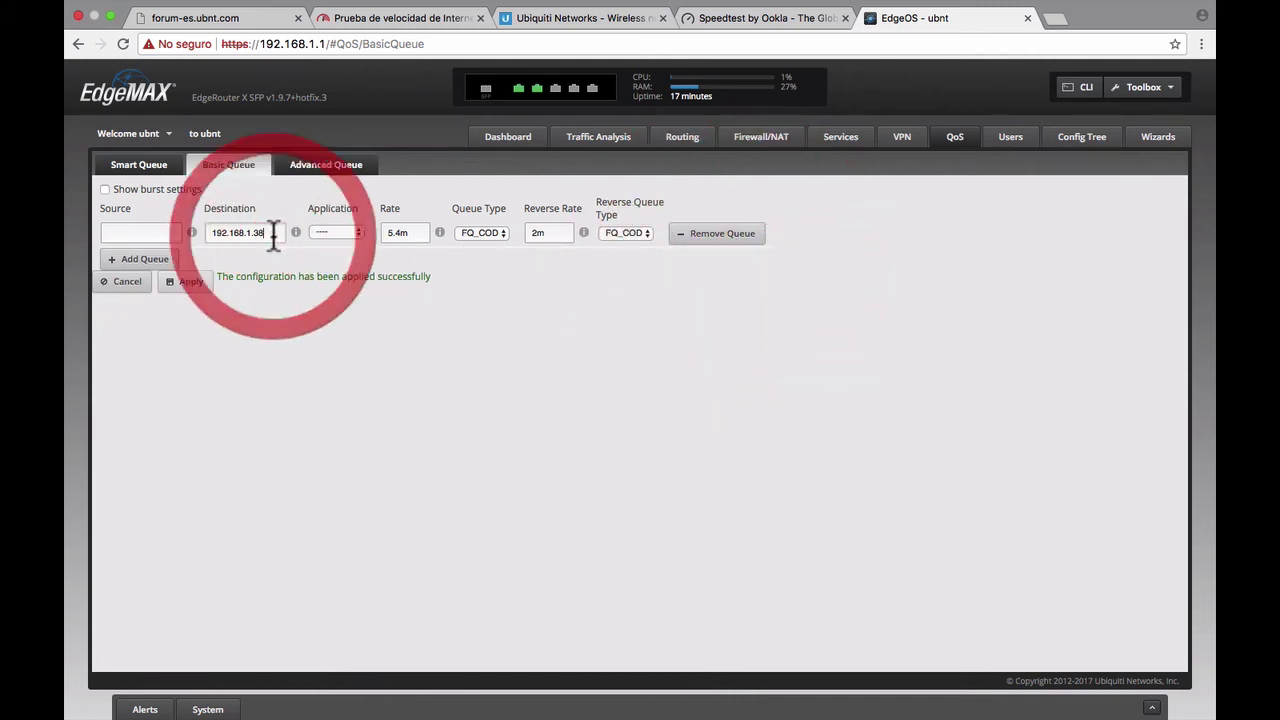
key(BackSpace)
key(BackSpace)
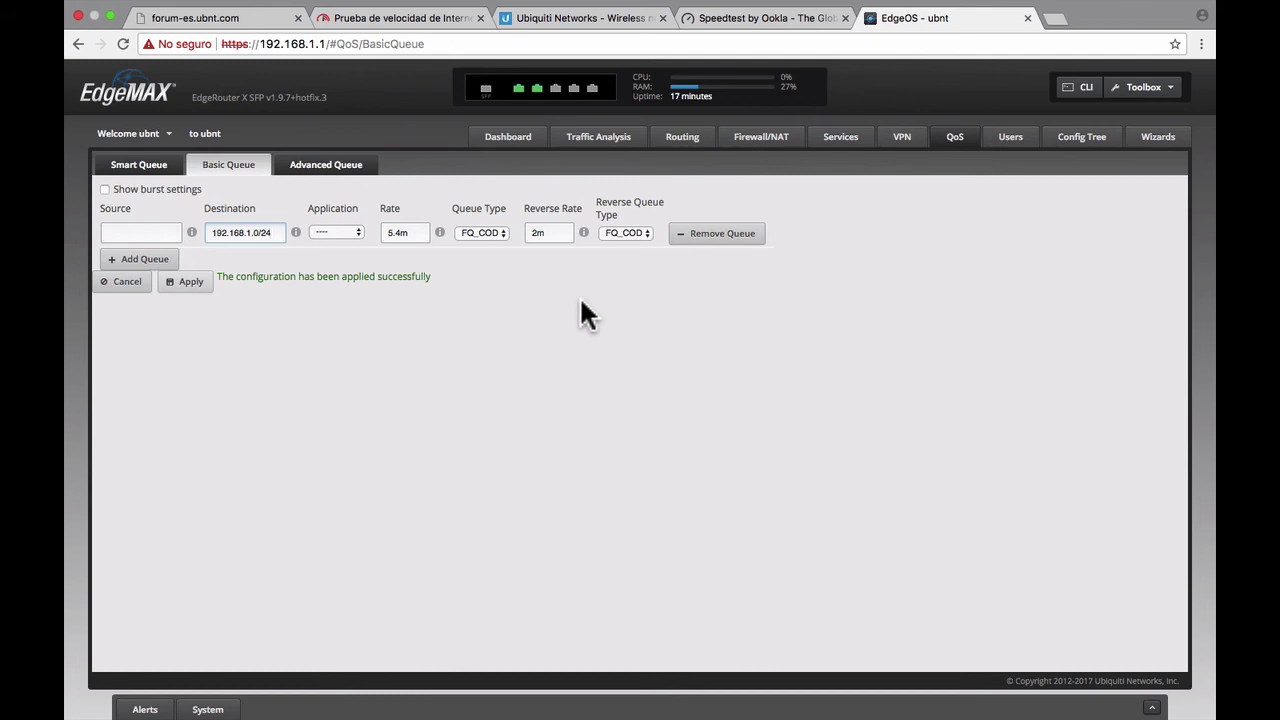
click(187, 283)
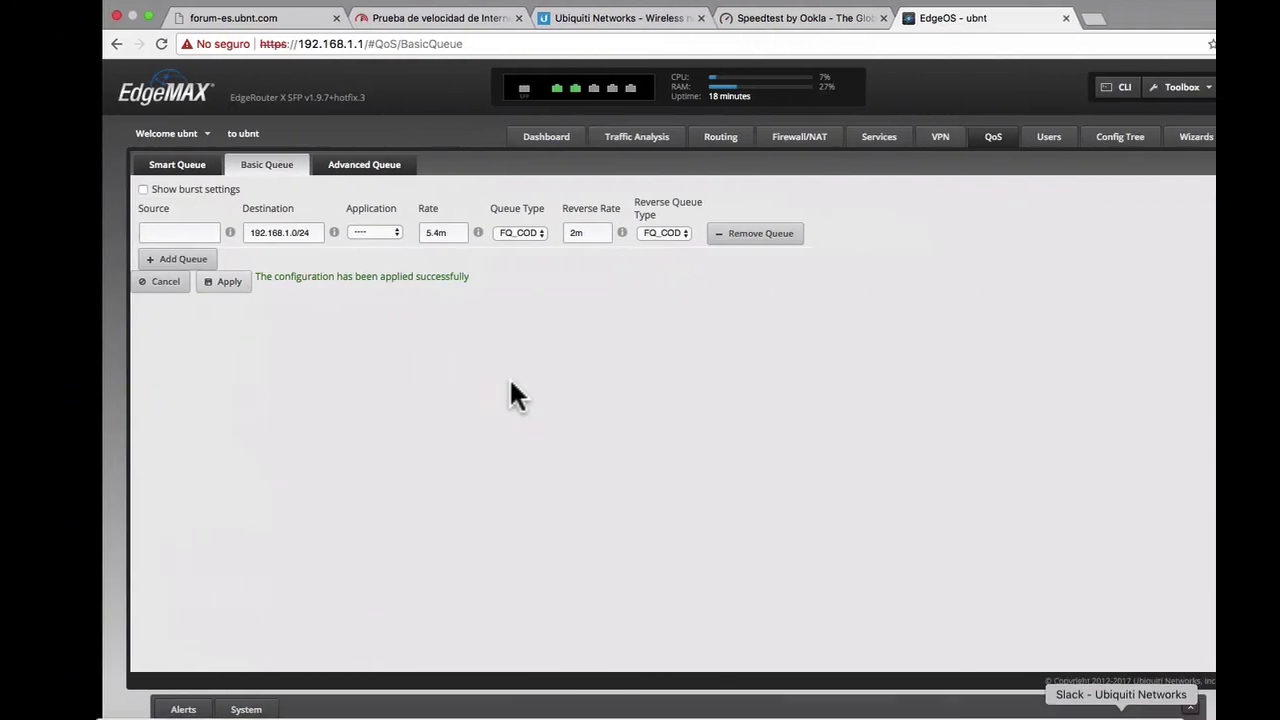
mouse_move(866, 700)
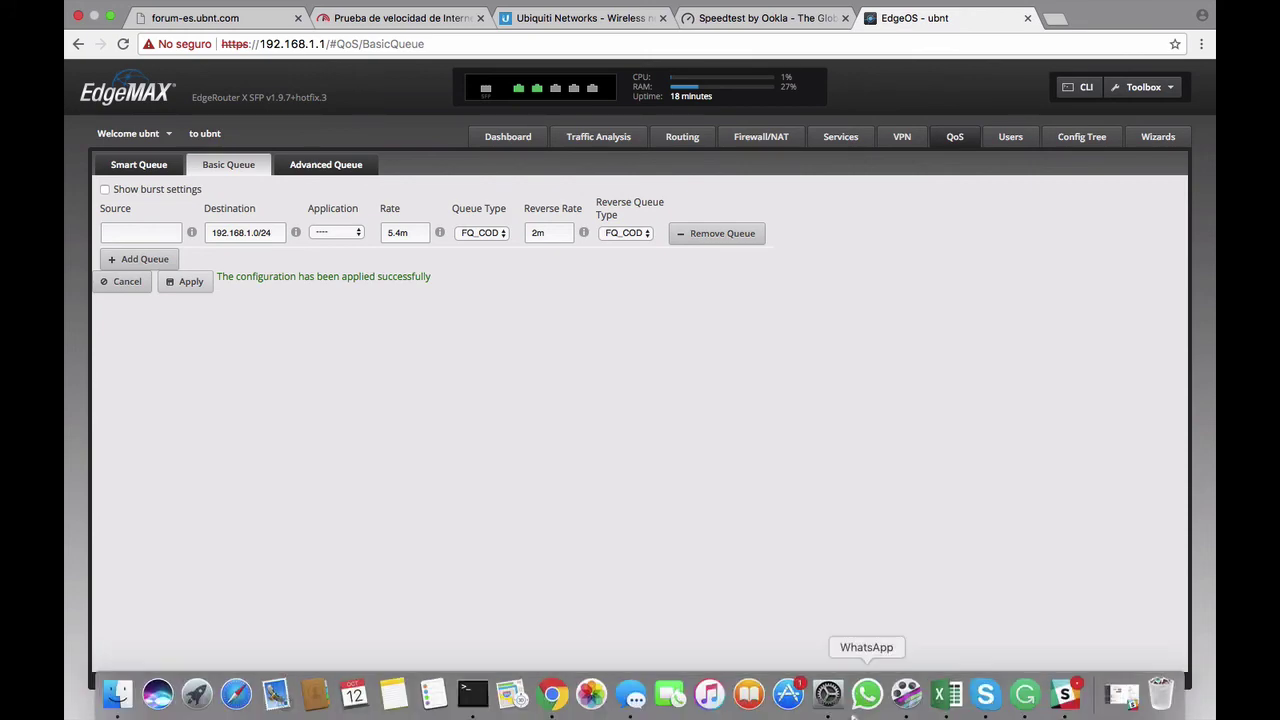
click(826, 695)
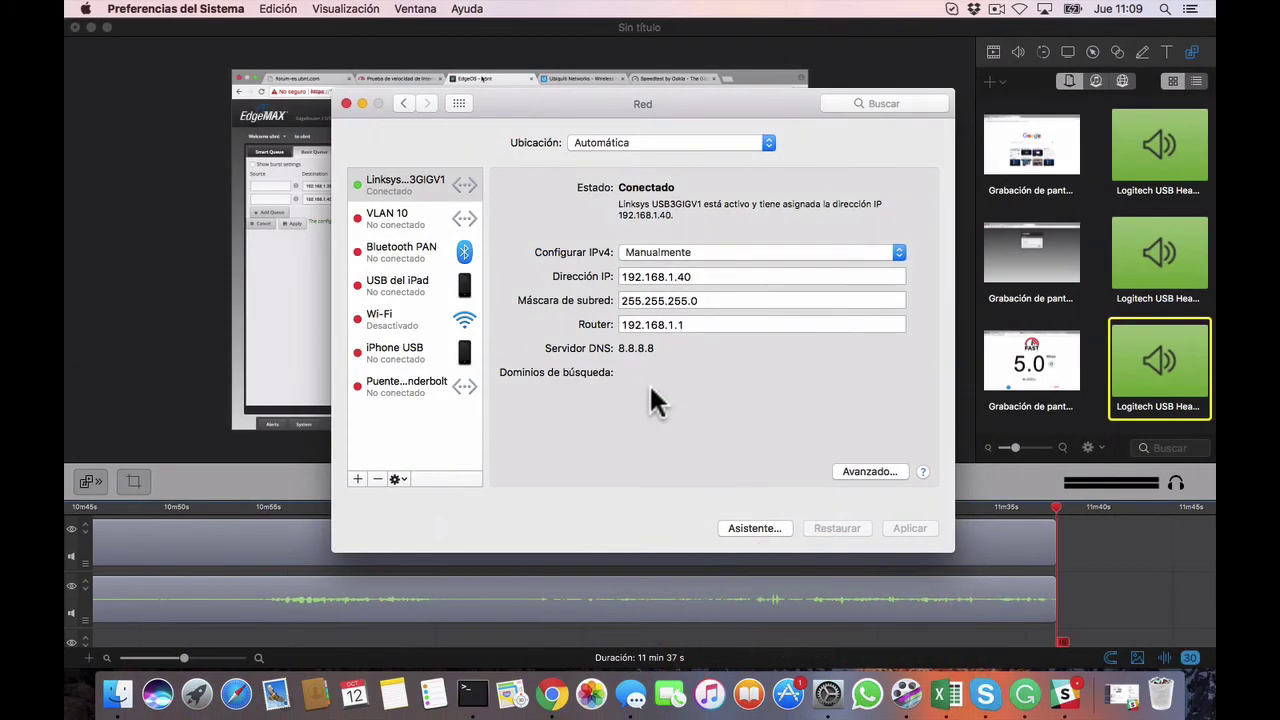
- Change the Mac's IP address away from 192.168.1.40 in Network preferences and apply it
click(709, 277)
key(BackSpace)
key(BackSpace)
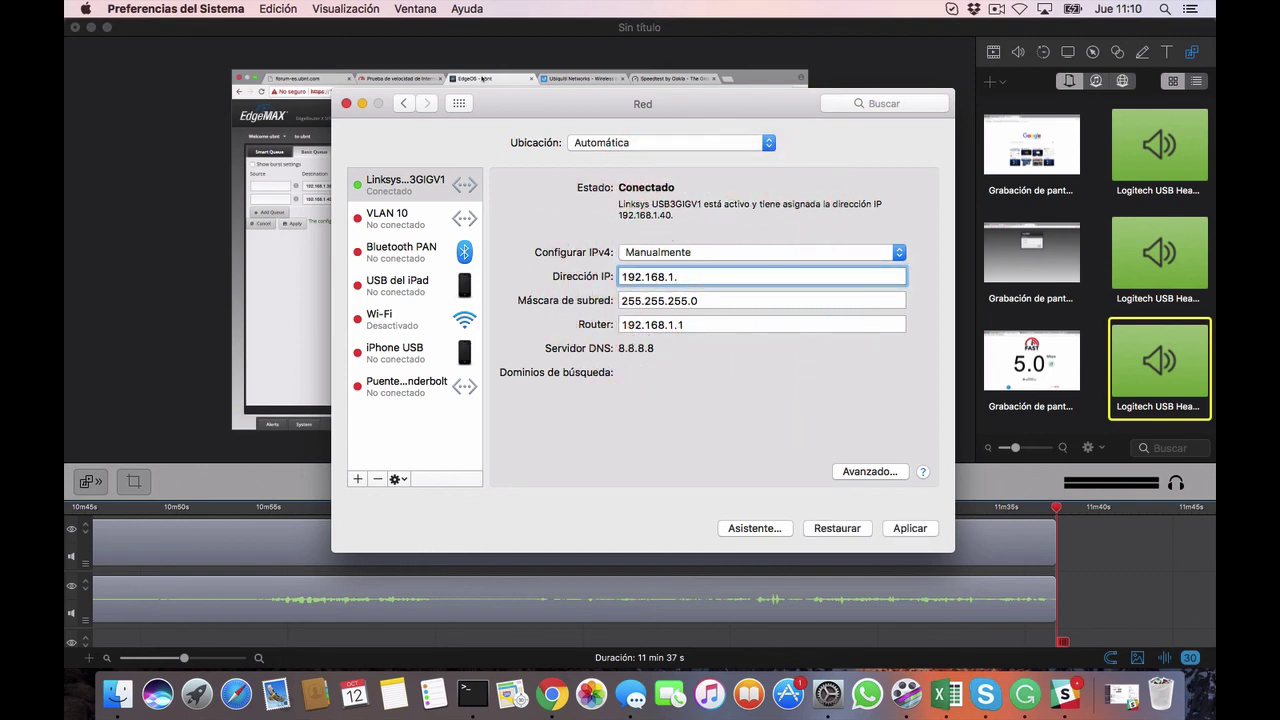
click(905, 529)
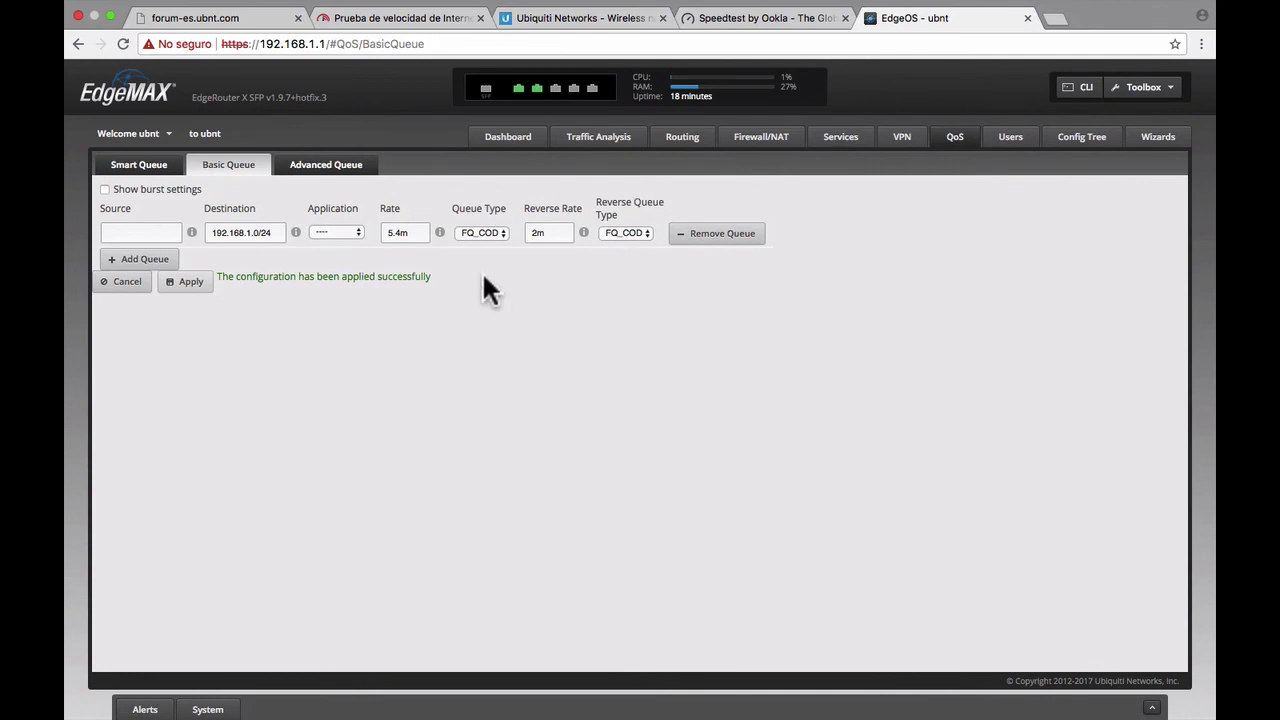
- Rerun the Fast.com speed test, which now measures 5.2 Mbps
click(412, 18)
click(380, 43)
key(Return)
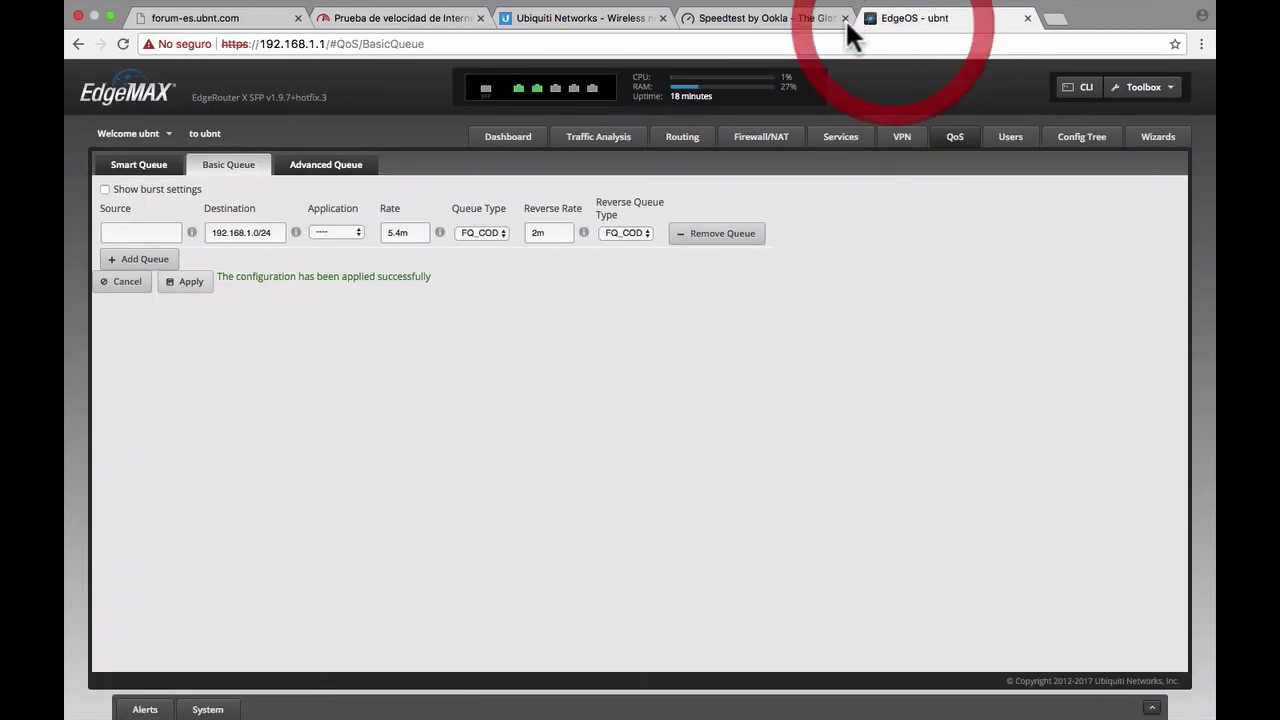
- Run a new Speedtest by Ookla test, getting 5.08 Mbps down, 1.82 Mbps up and 54 ms ping
click(893, 20)
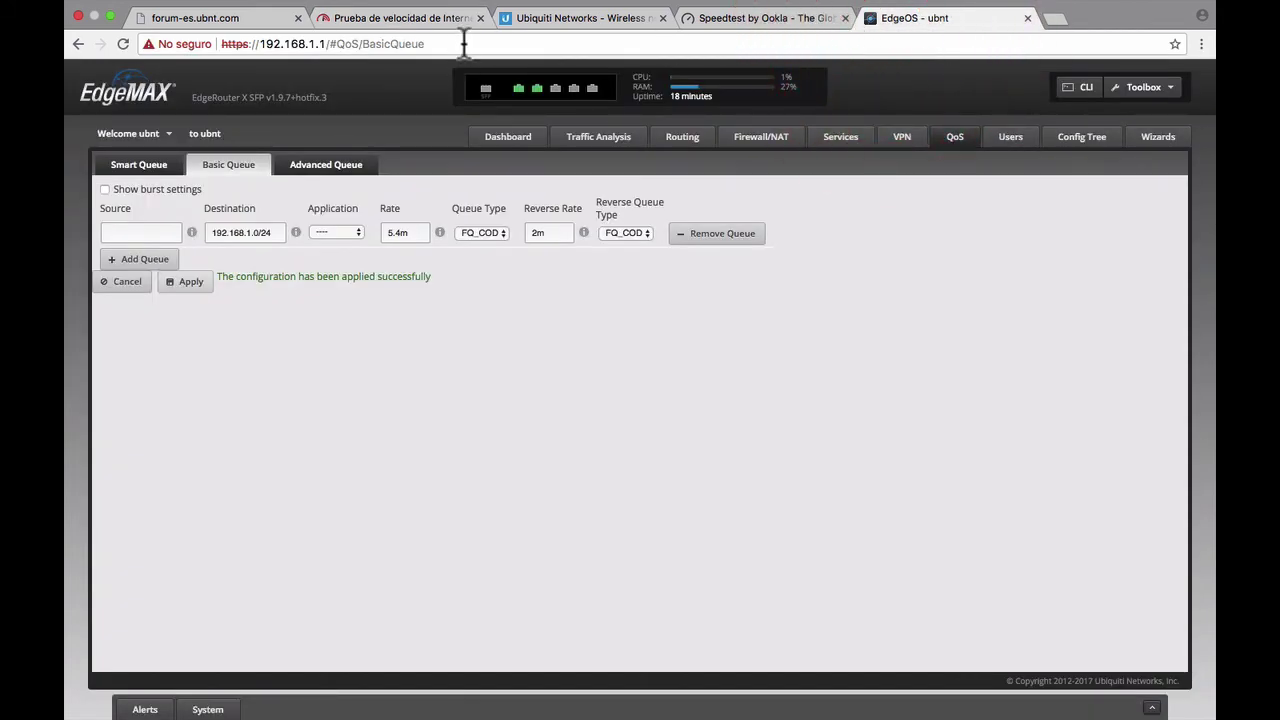
click(790, 18)
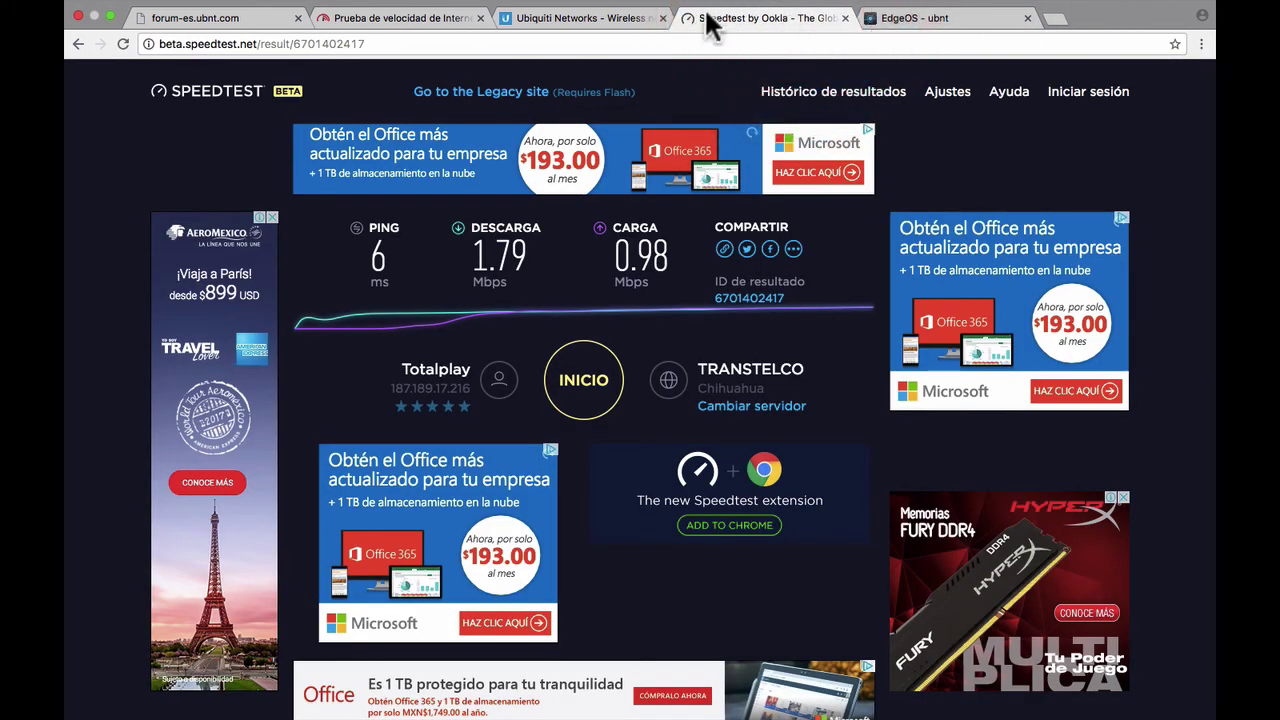
click(560, 44)
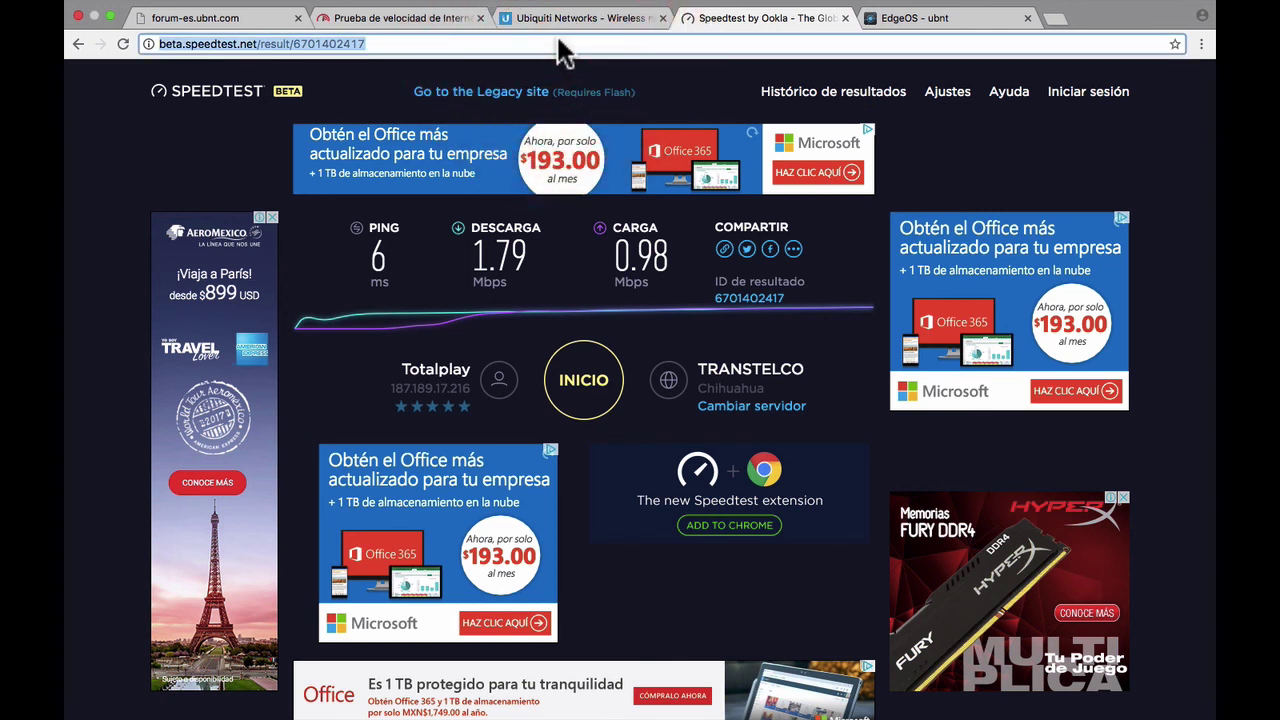
click(590, 400)
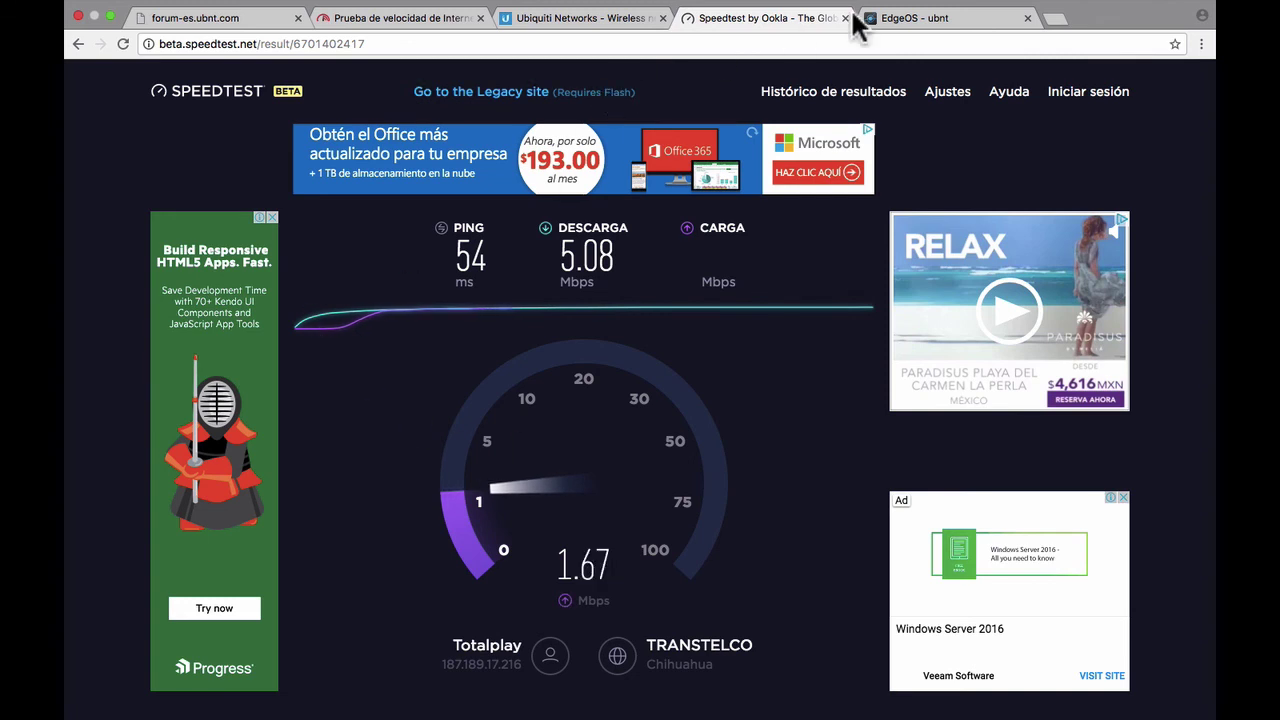
click(902, 22)
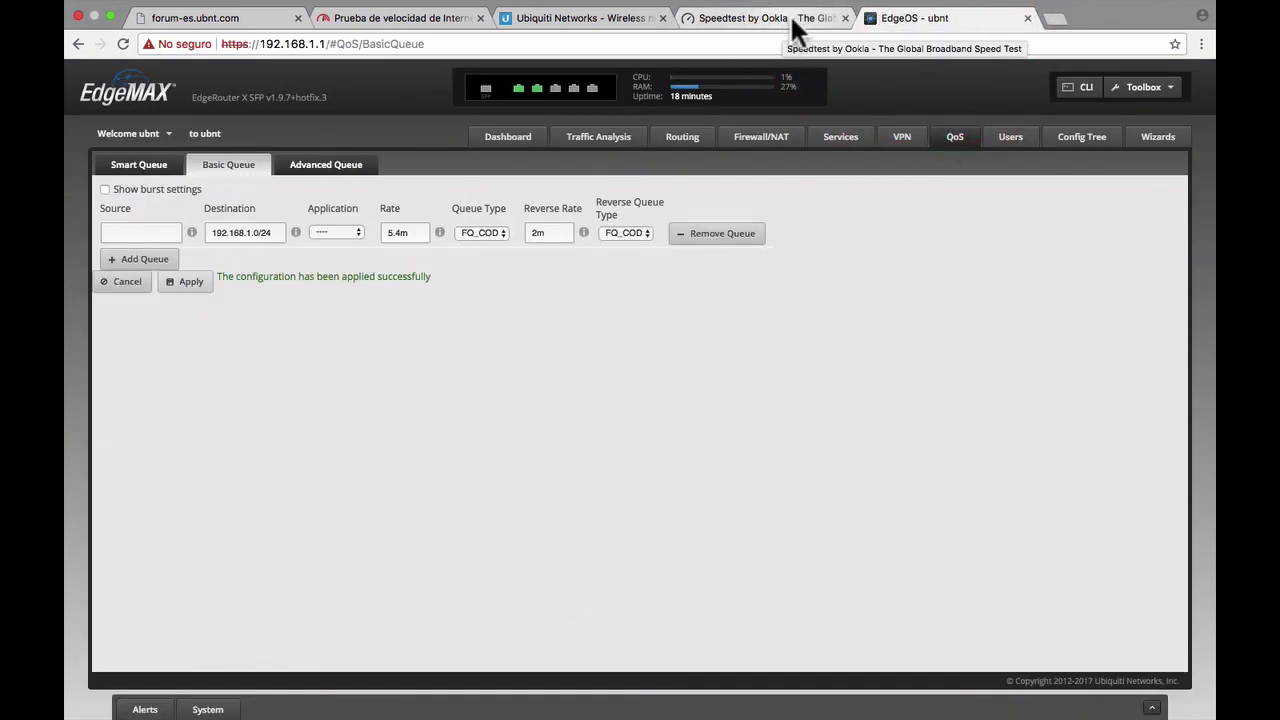
click(790, 14)
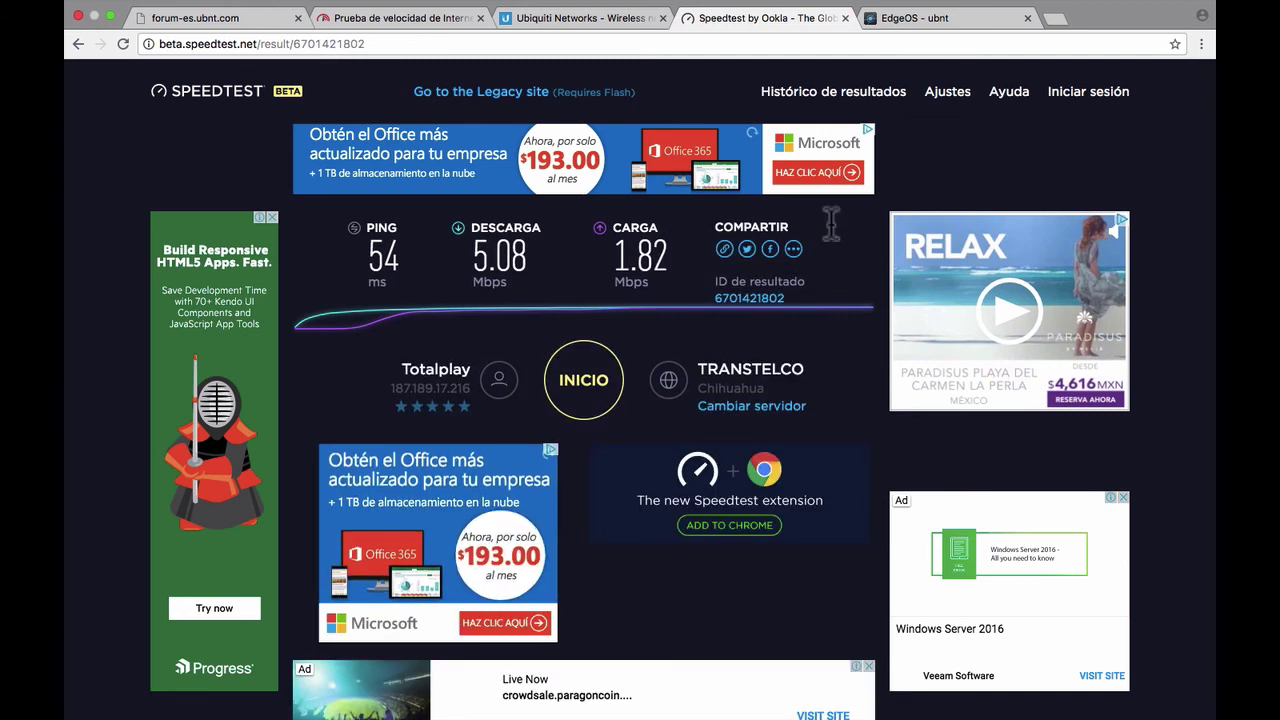
click(940, 18)
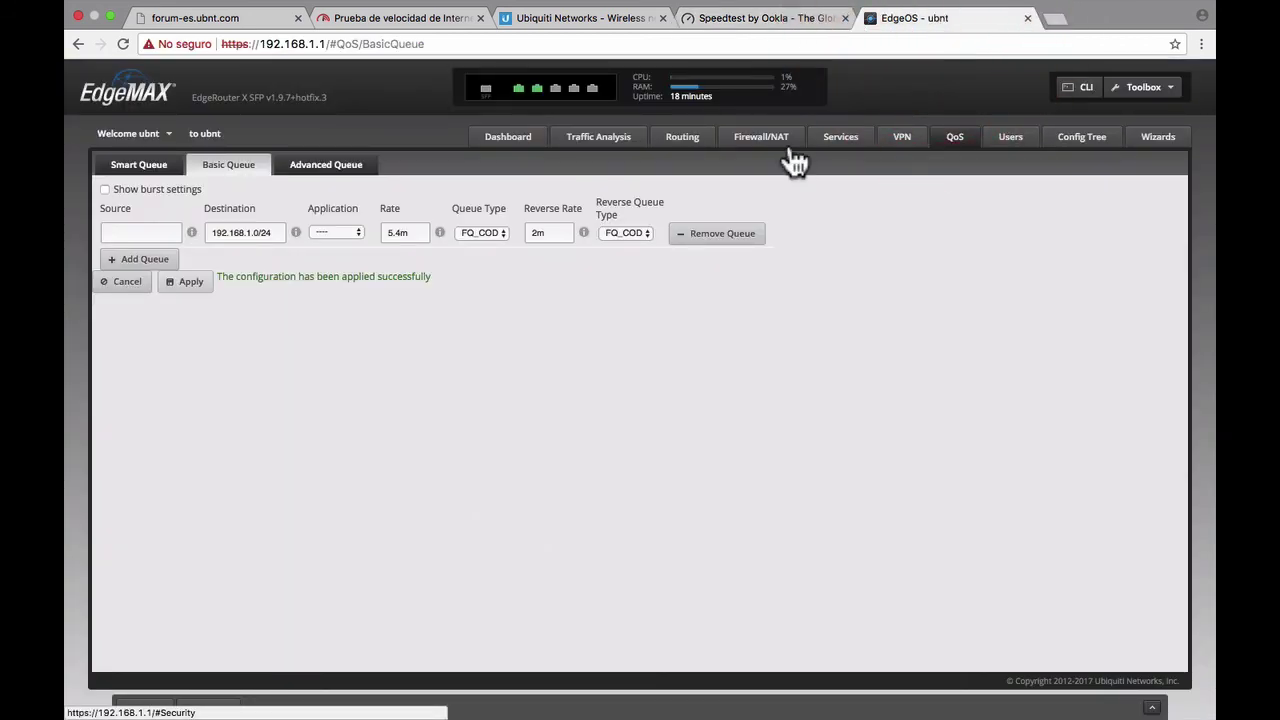